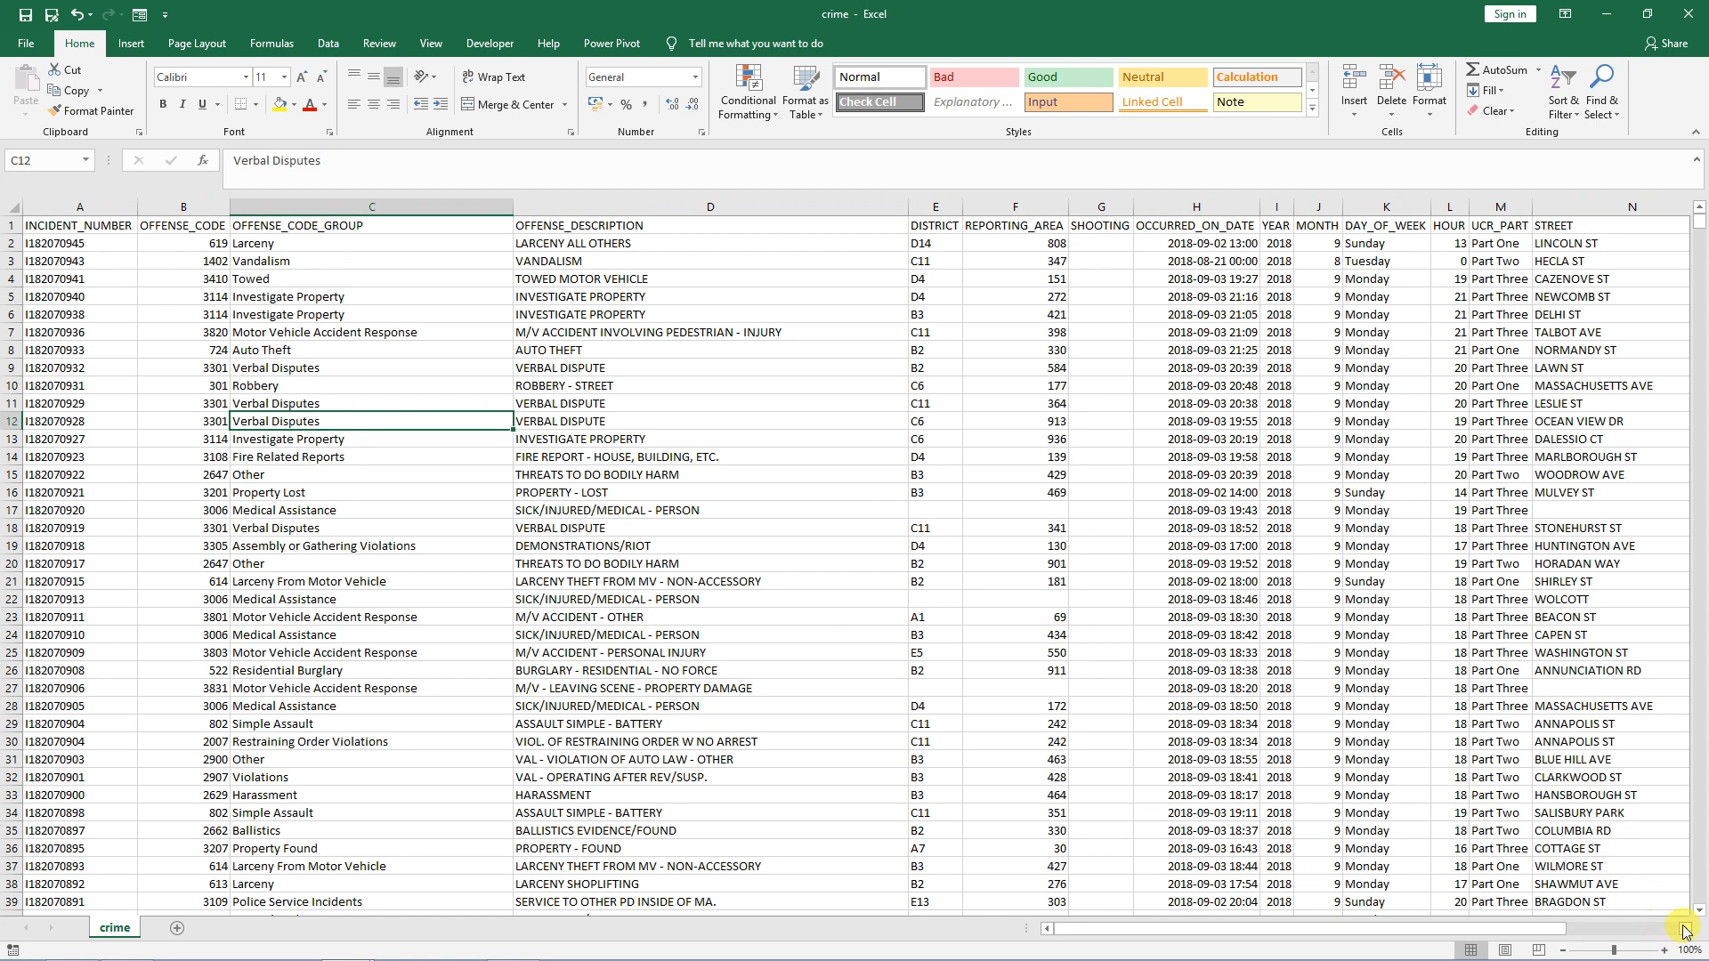
Look through the crime records, paying attention to the values in the OFFENSE_CODE_GROUP column.
left_click_drag(1400, 931, 1104, 850)
left_click(380, 446)
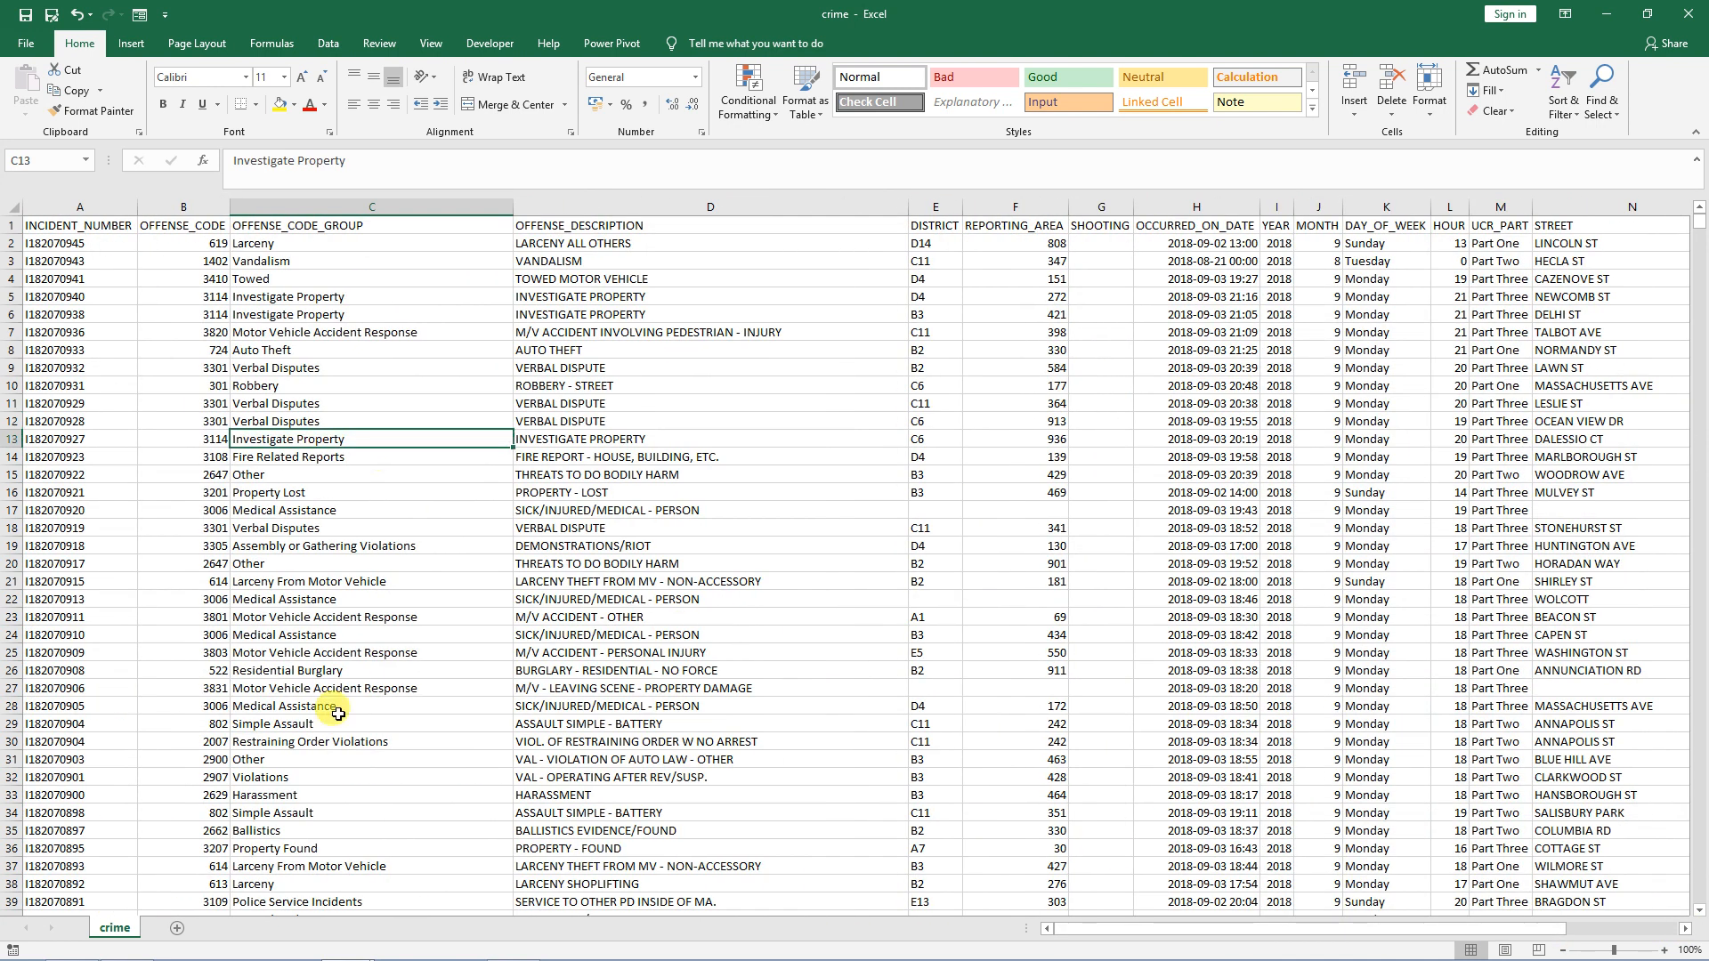
scroll(341, 706, "down", 3)
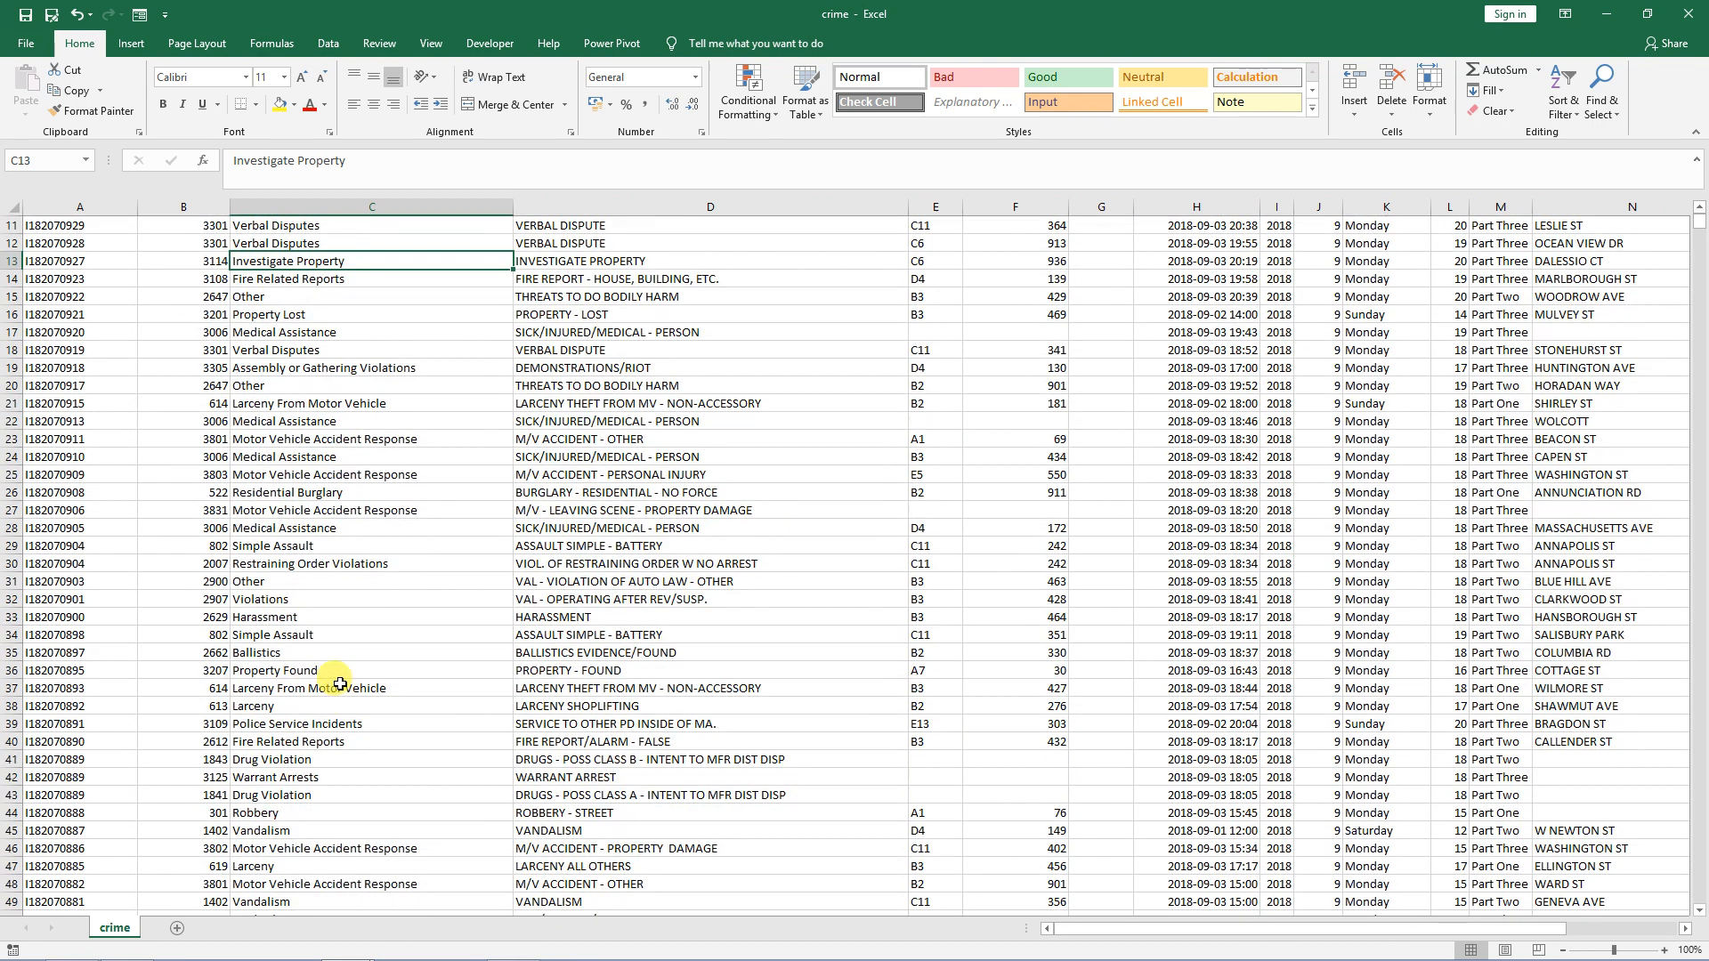
scroll(341, 684, "down", 3)
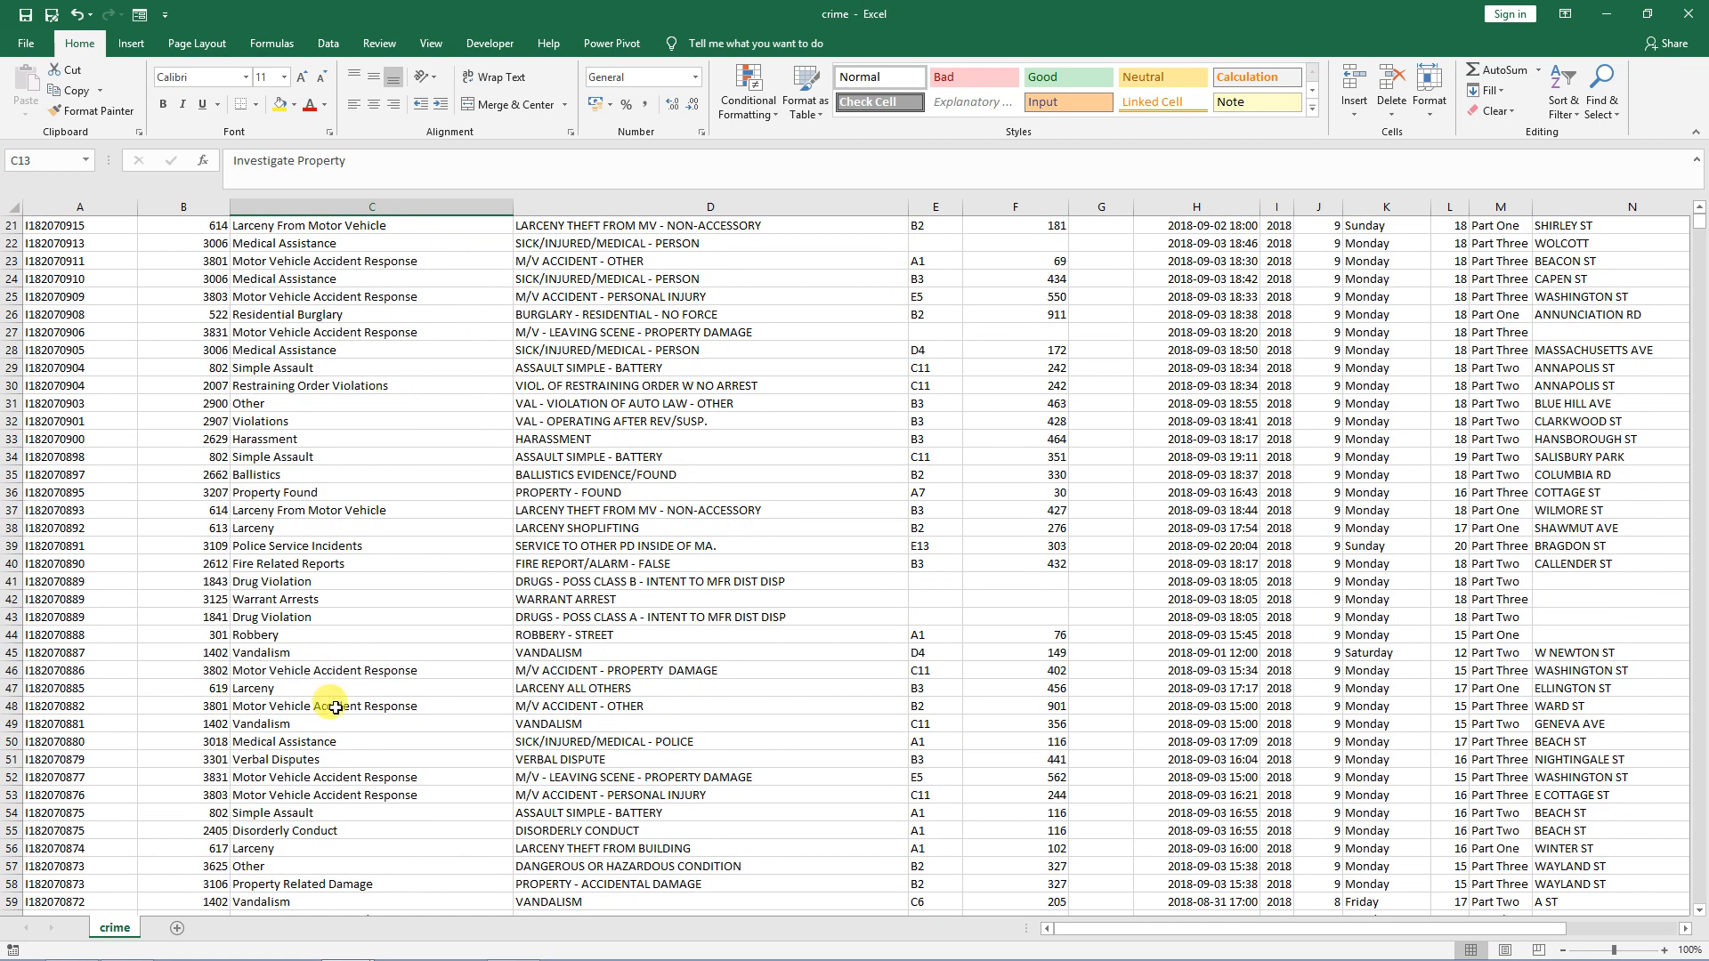
scroll(335, 707, "up", 6)
left_click(343, 246)
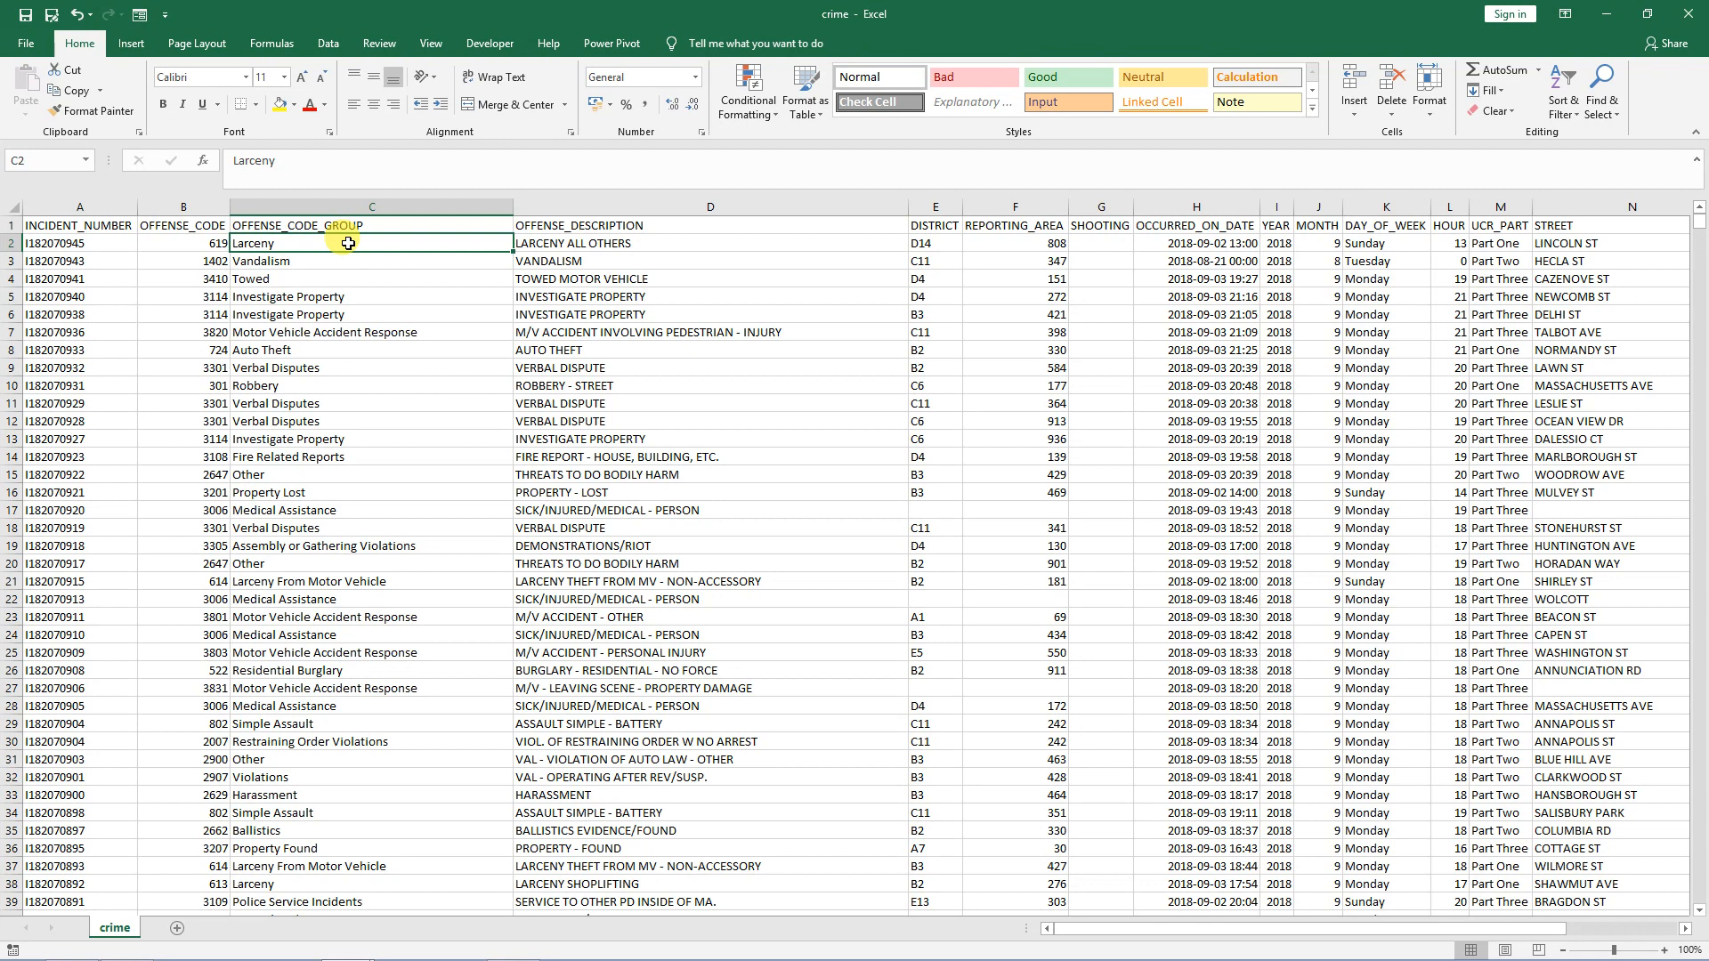
Sort the crime data by OFFENSE_CODE_GROUP on cell values from A to Z.
left_click(398, 273)
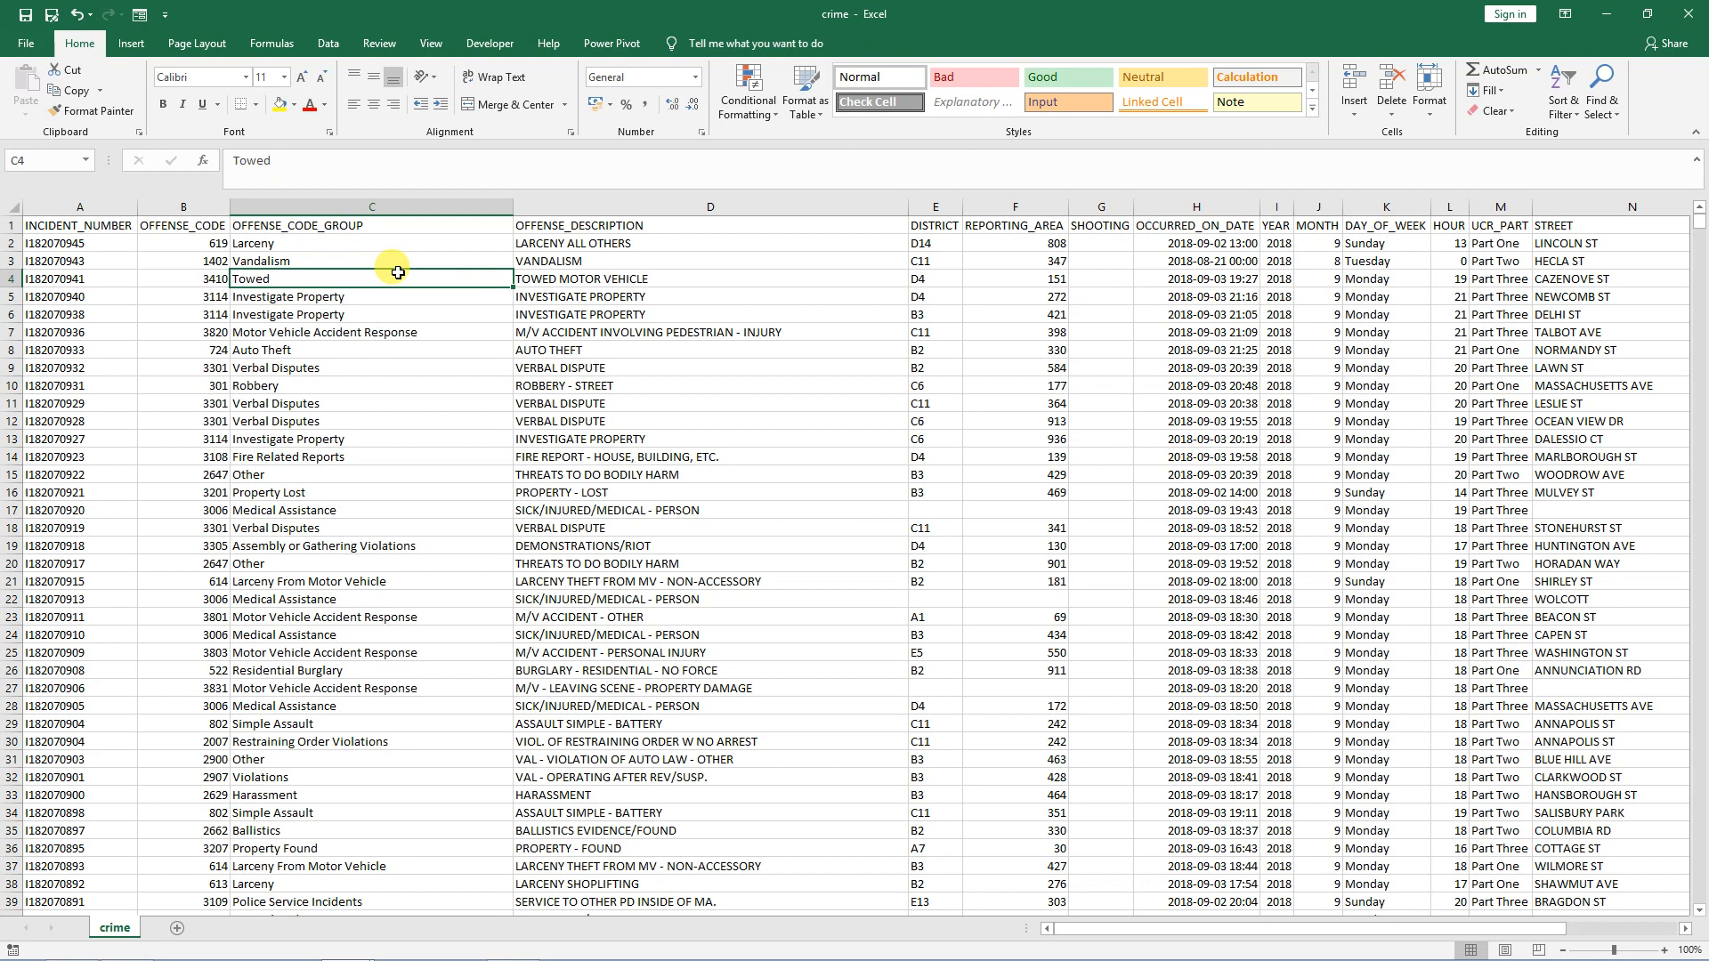
left_click(328, 42)
left_click(592, 80)
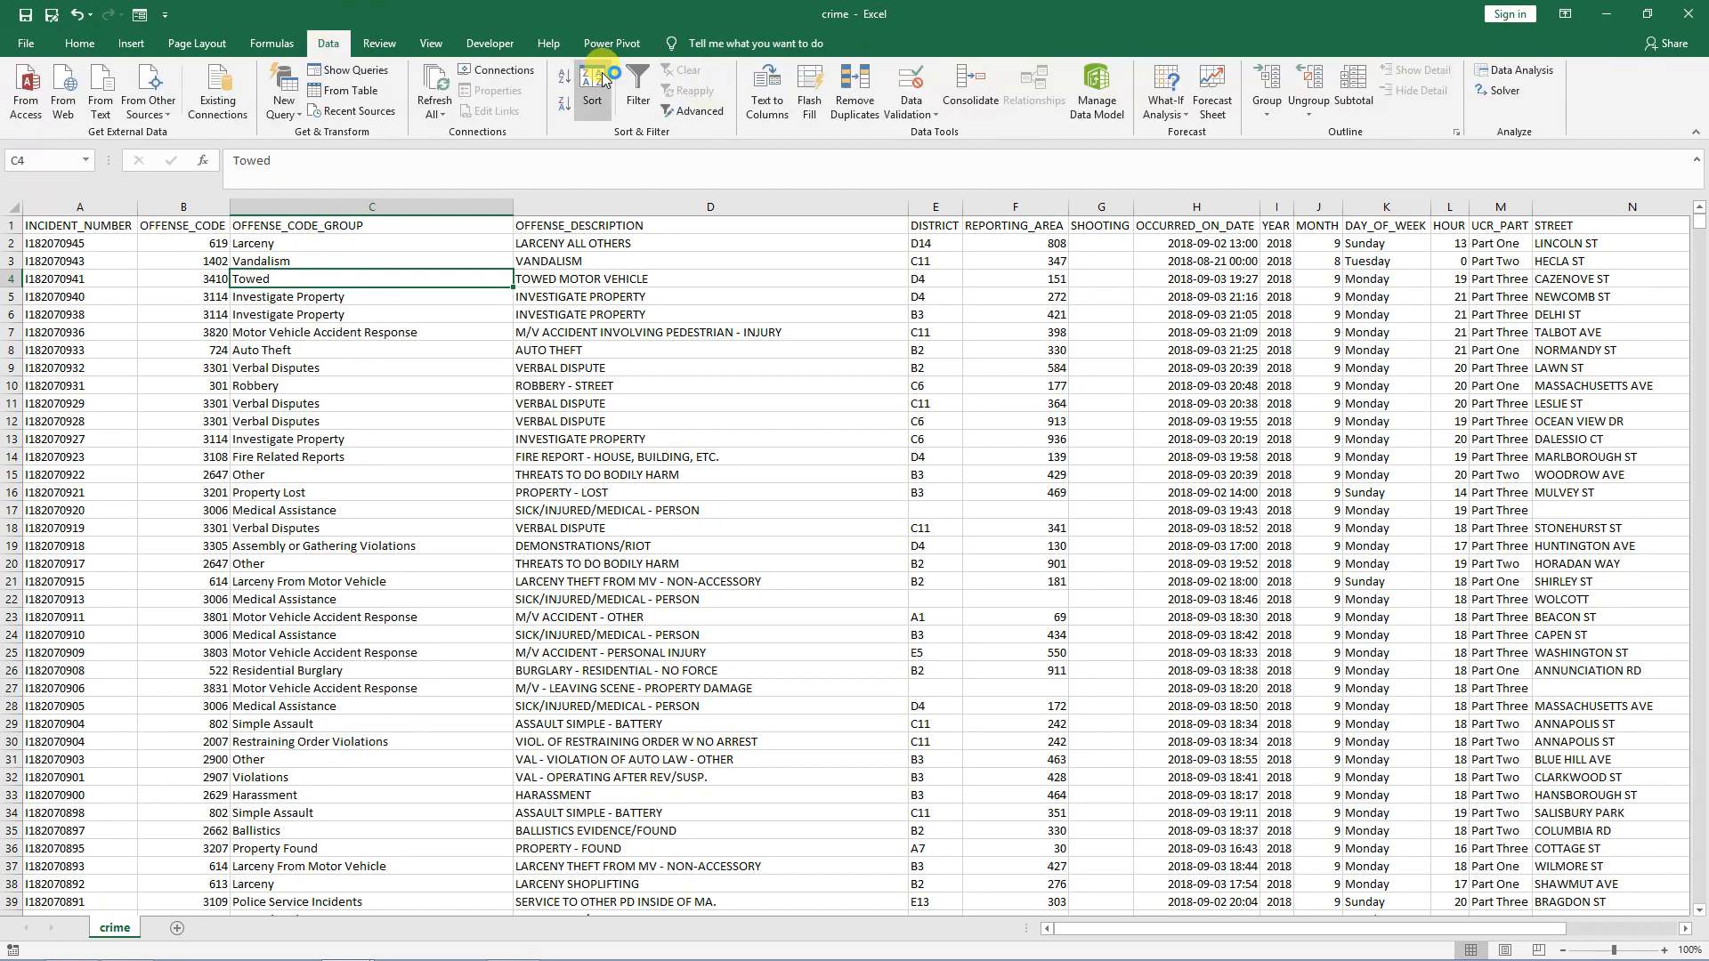
left_click(746, 510)
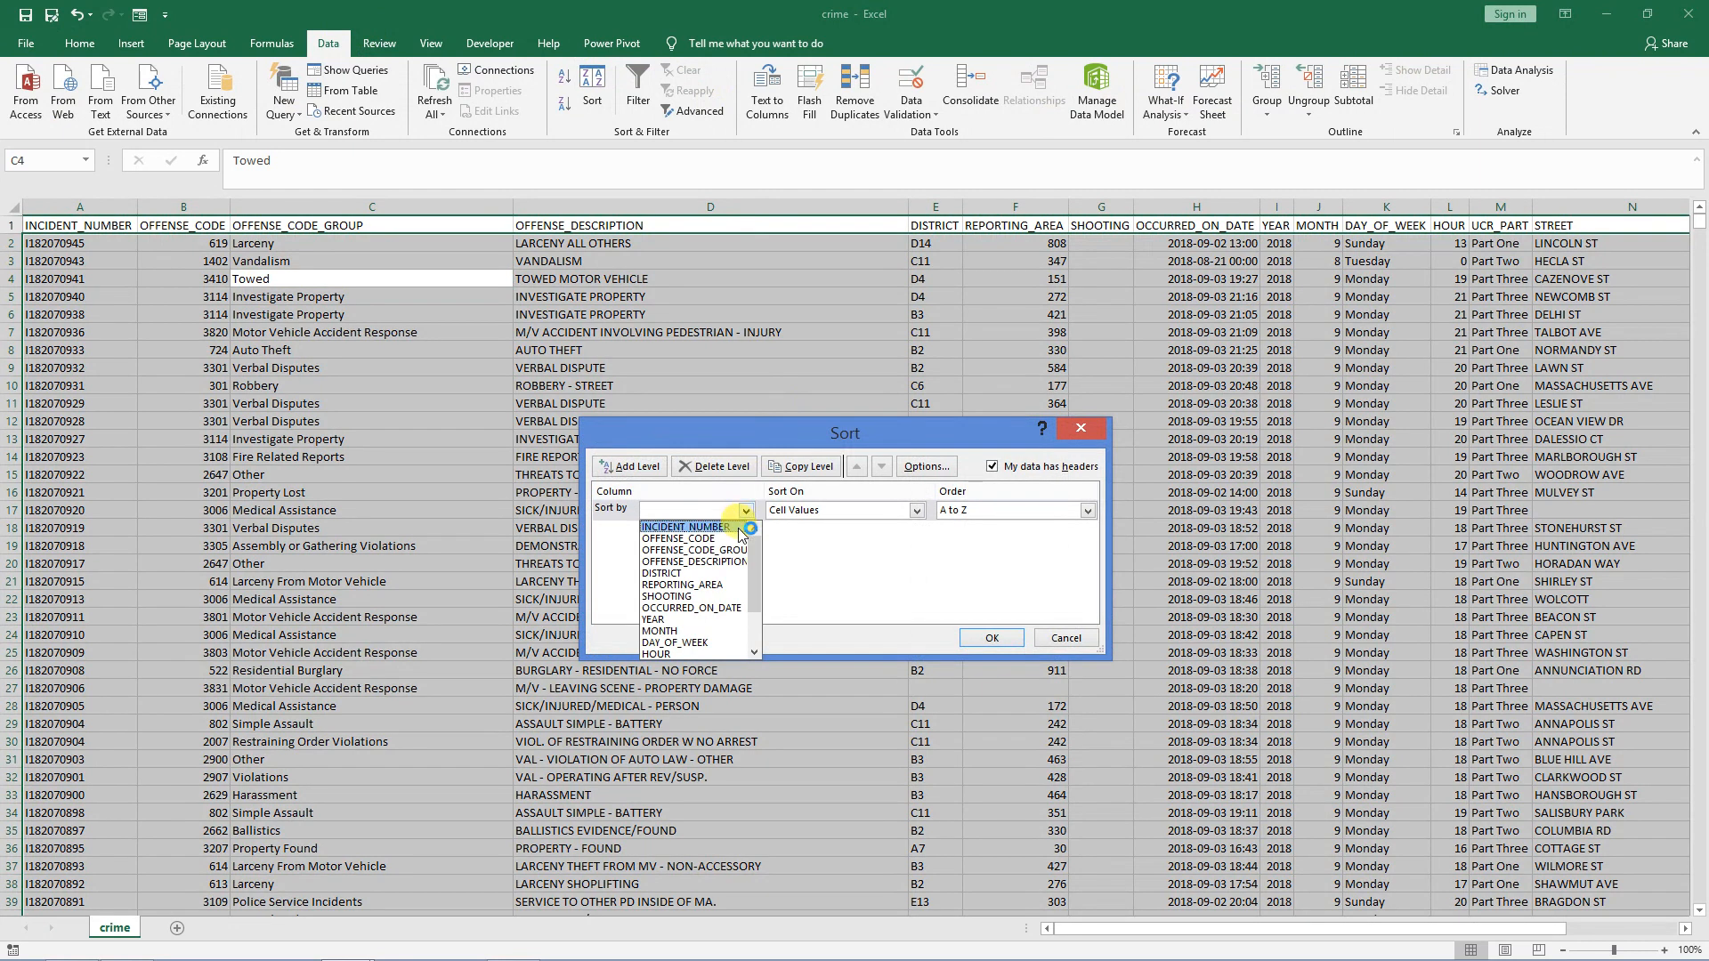
left_click(735, 550)
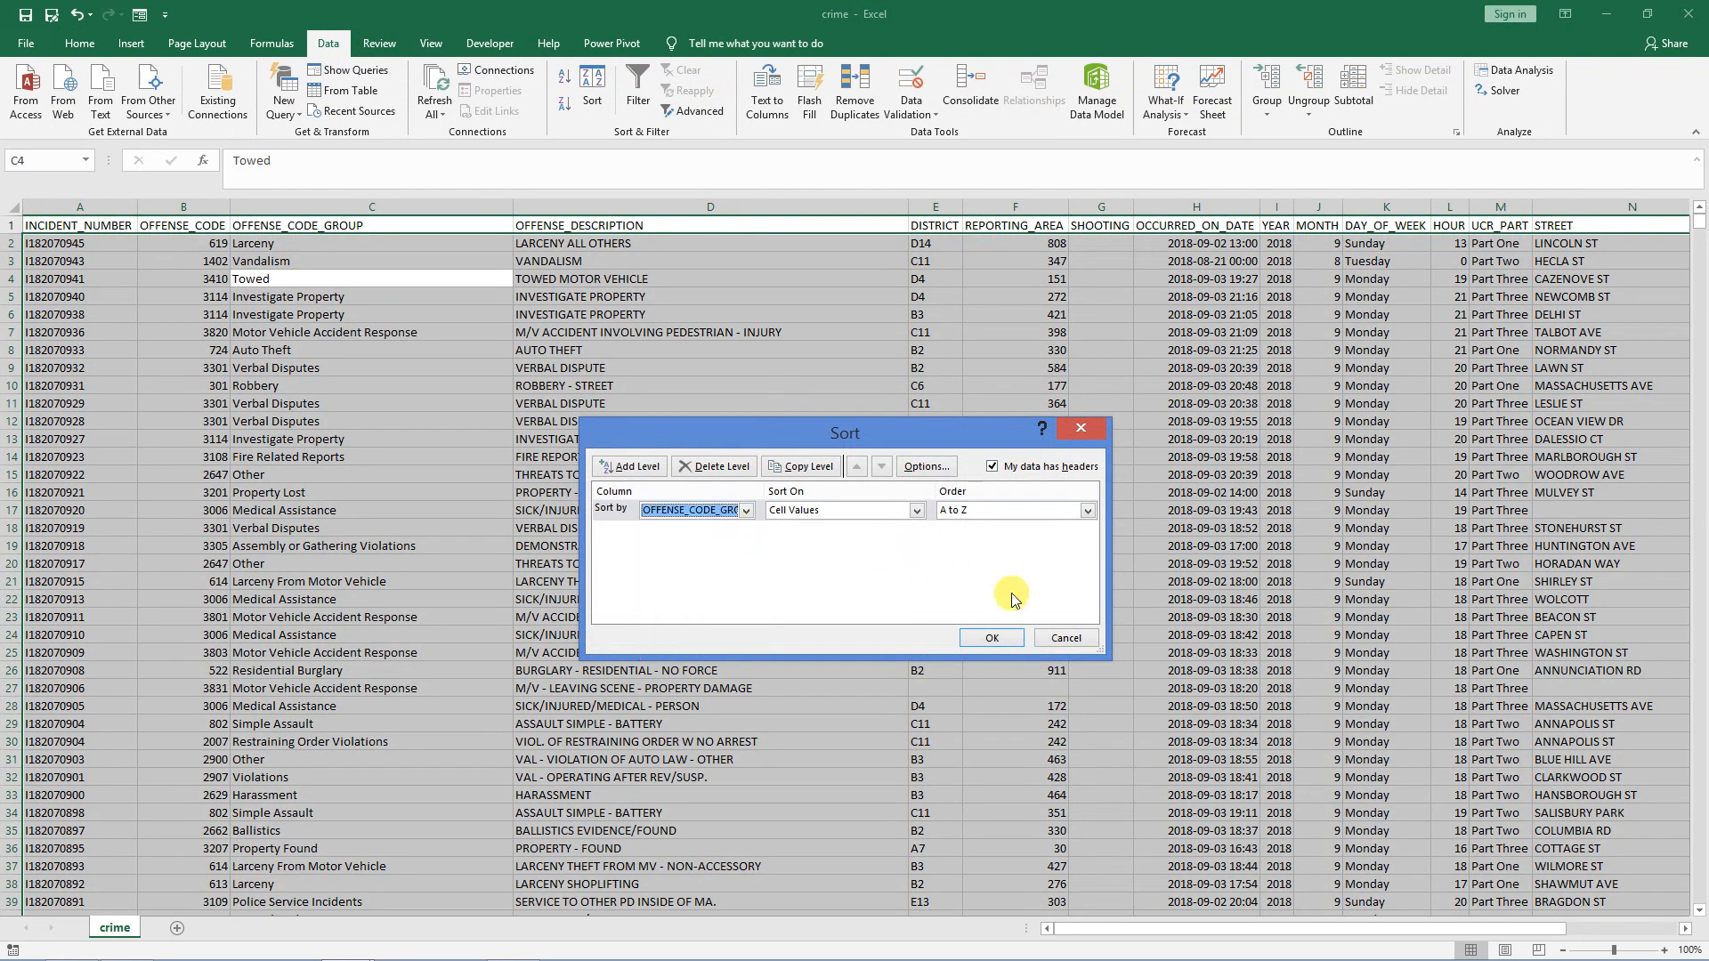
left_click(995, 637)
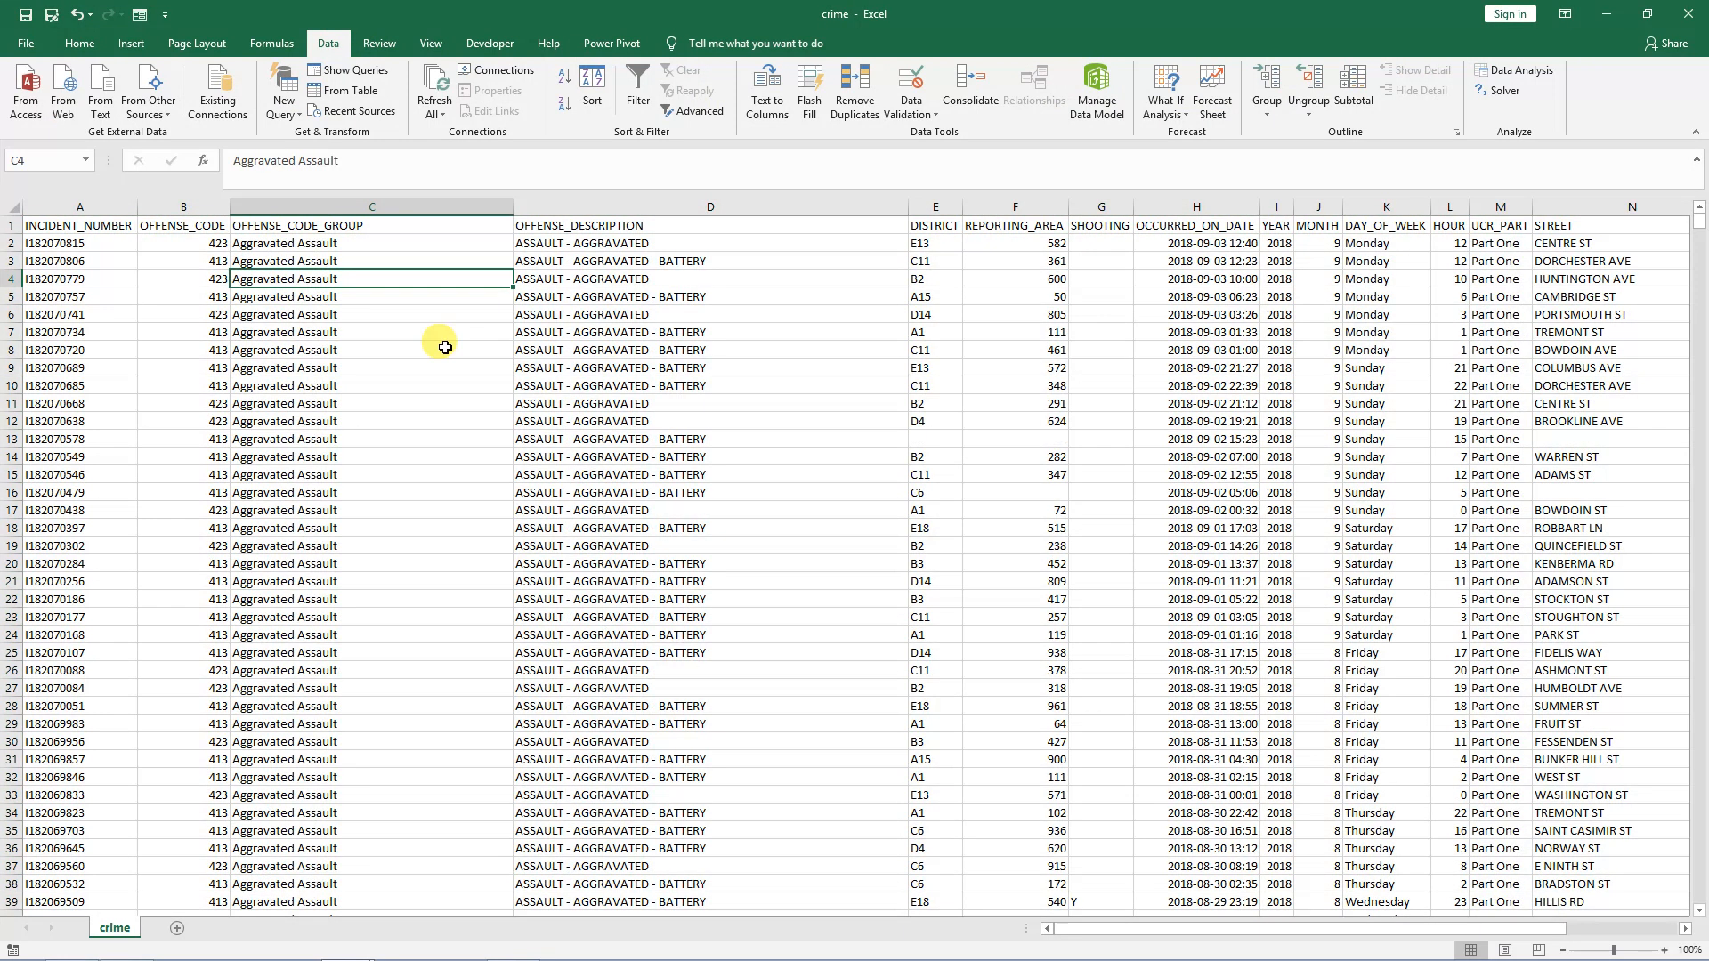
Start a Subtotal on the sorted data, grouped at each change in OFFENSE_CODE_GROUP.
left_click(373, 298)
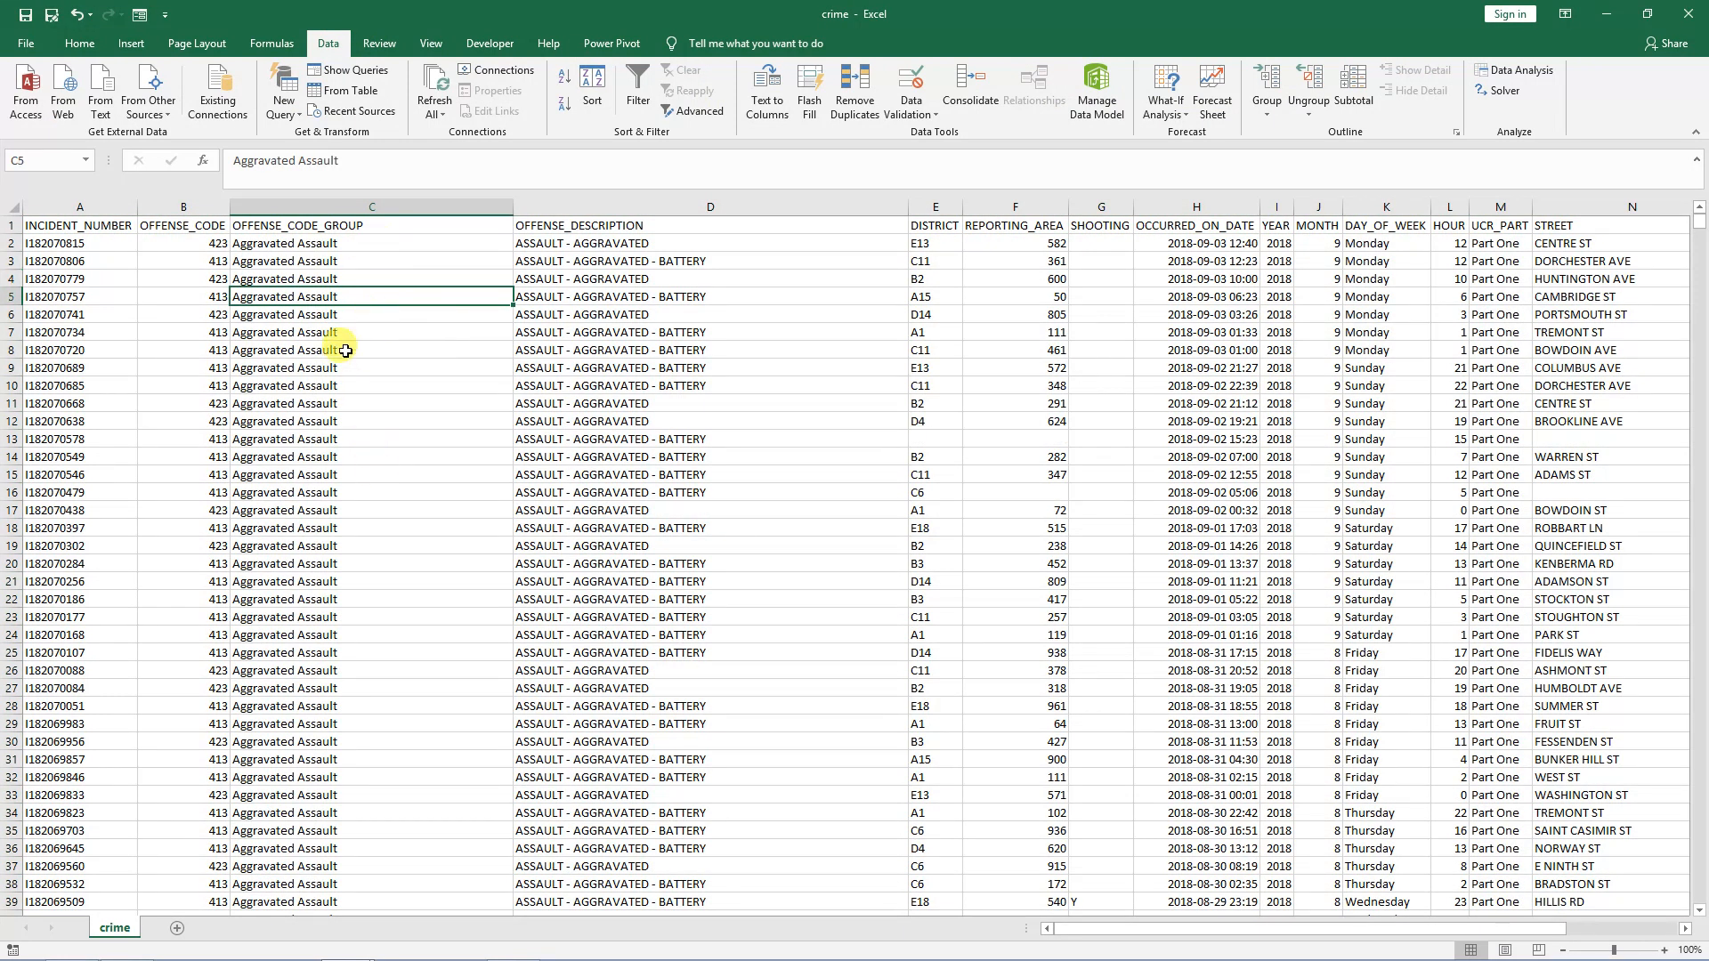
scroll(330, 474, "down", 7)
scroll(330, 474, "up", 7)
left_click(360, 243)
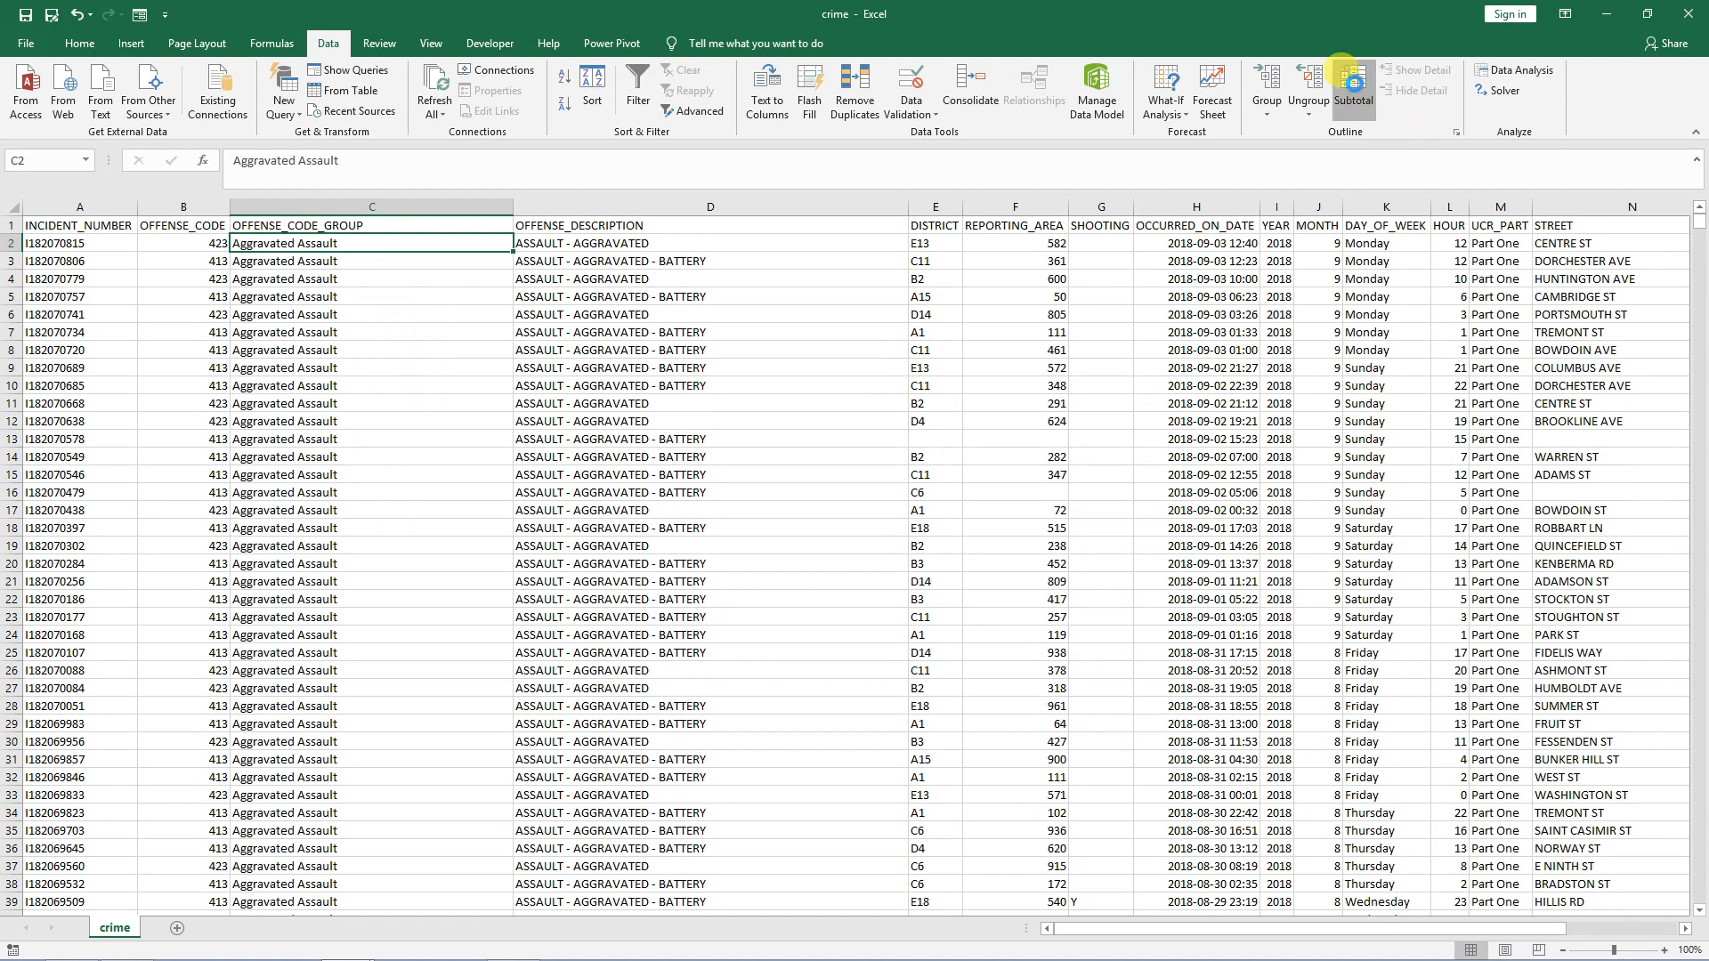
left_click(1354, 93)
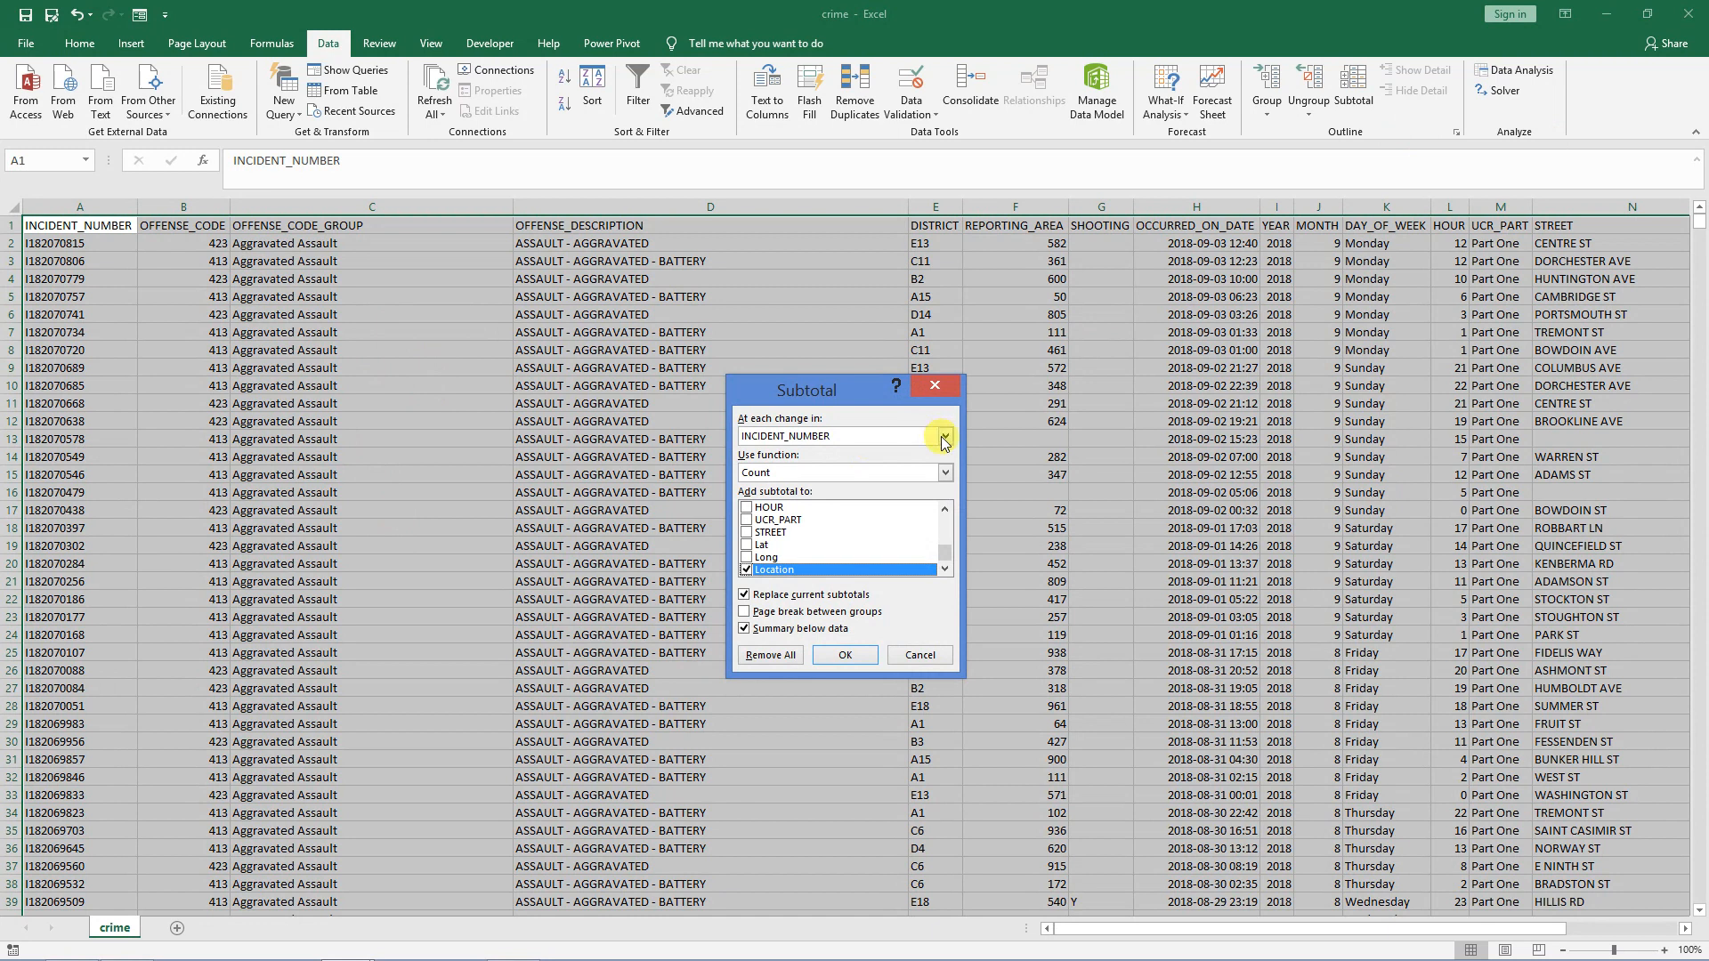
left_click(945, 437)
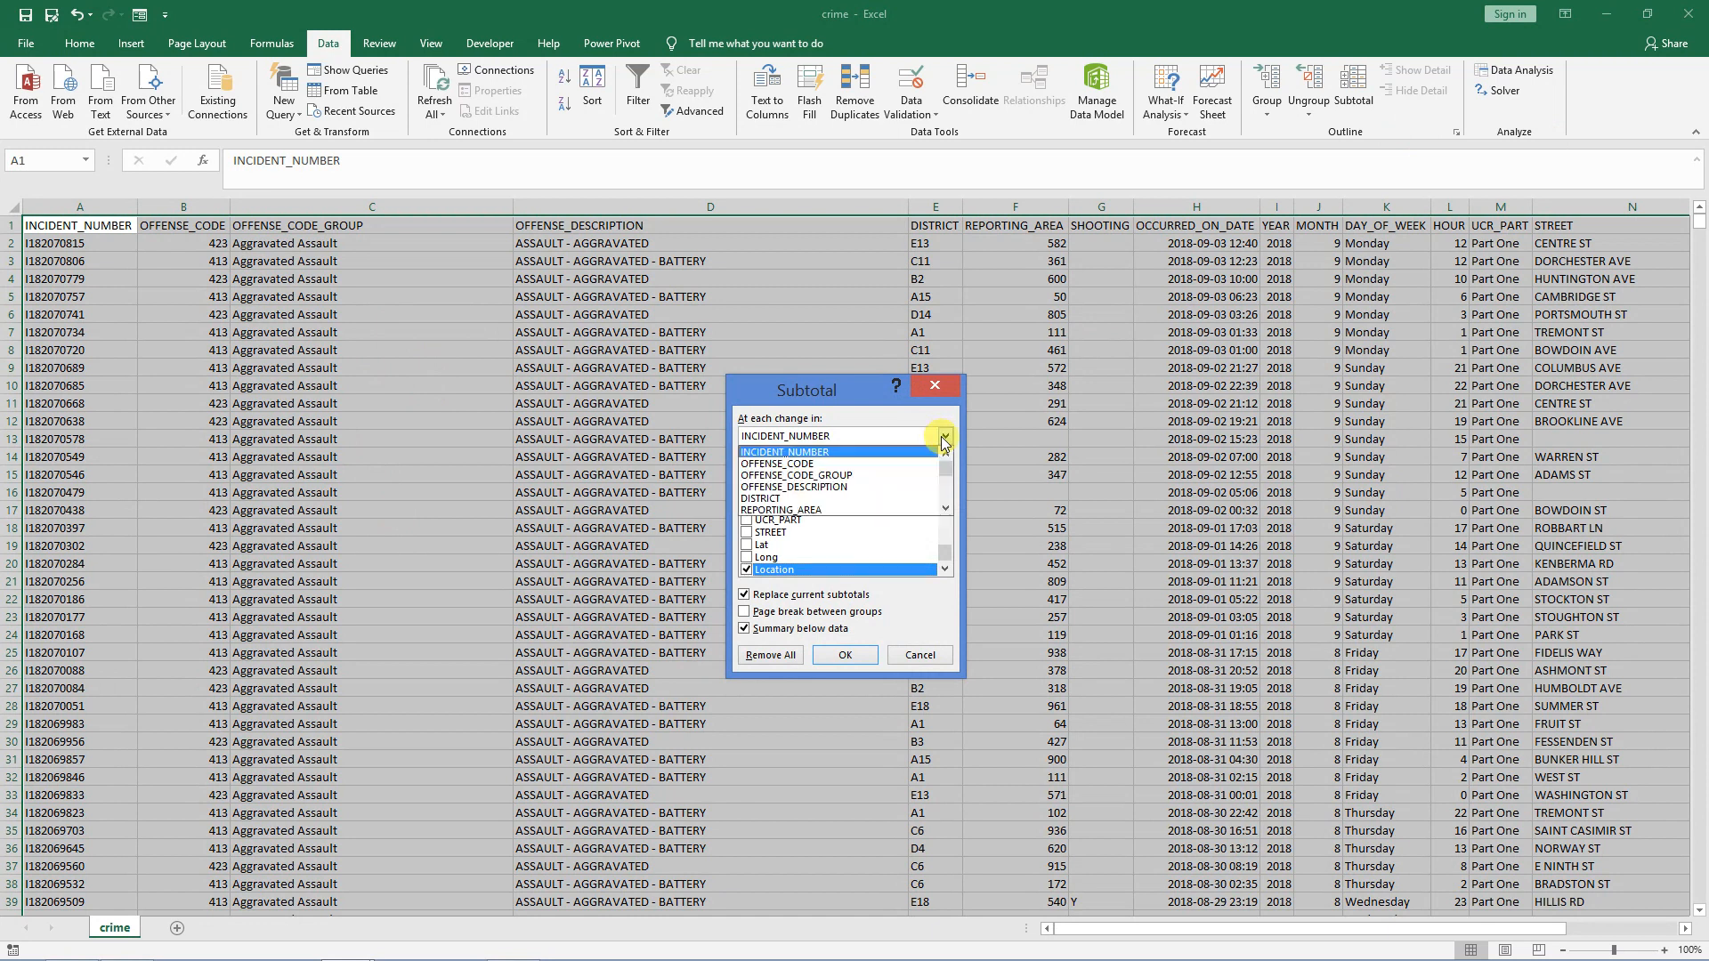
left_click(824, 475)
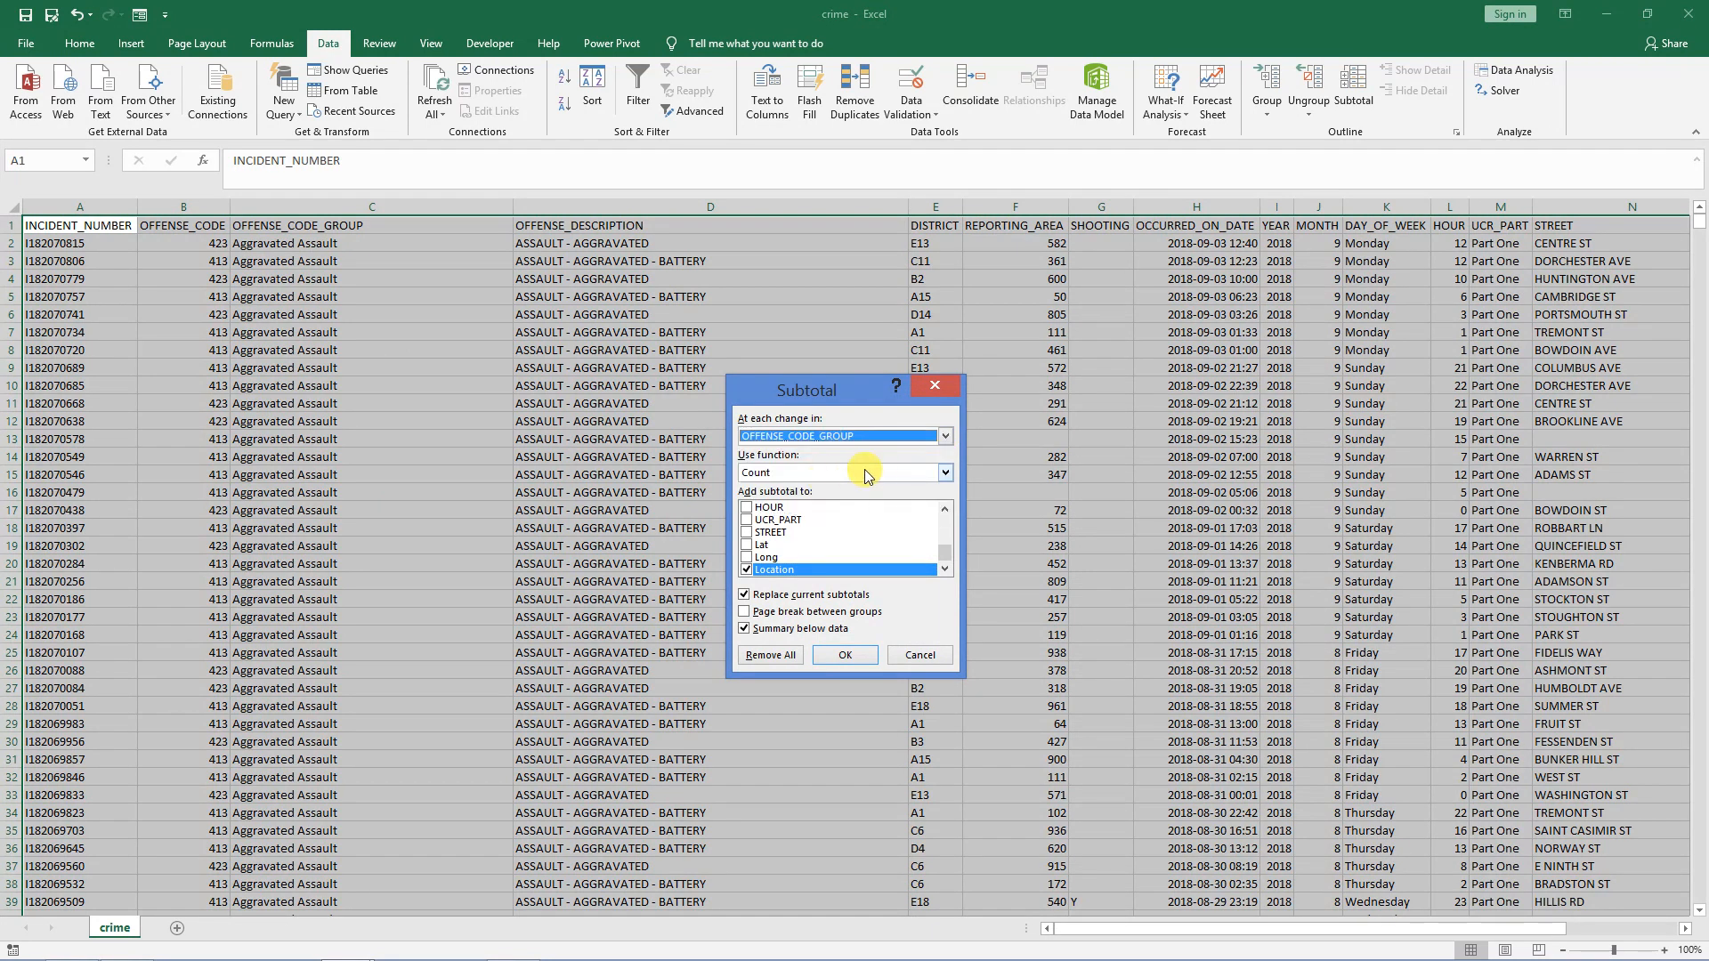
Apply the Count subtotal to OFFENSE_CODE_GROUP instead of Location, with page breaks between groups and no summary below the data.
left_click(745, 570)
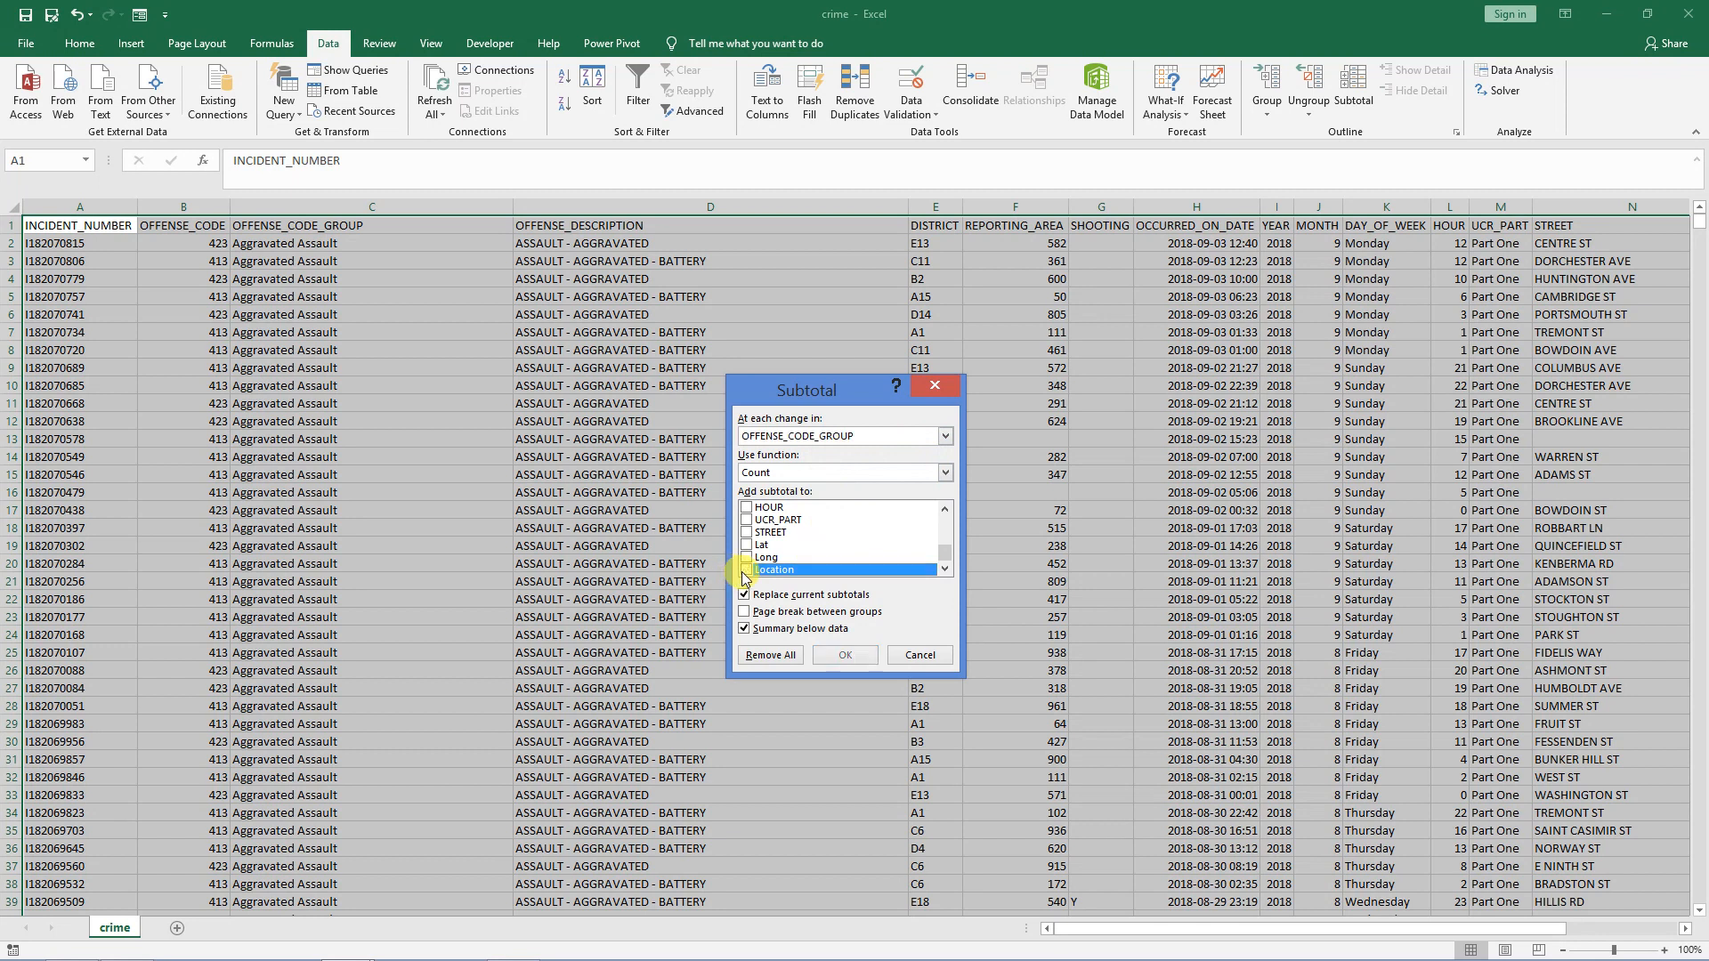
left_click(945, 509)
scroll(947, 511, "up", 4)
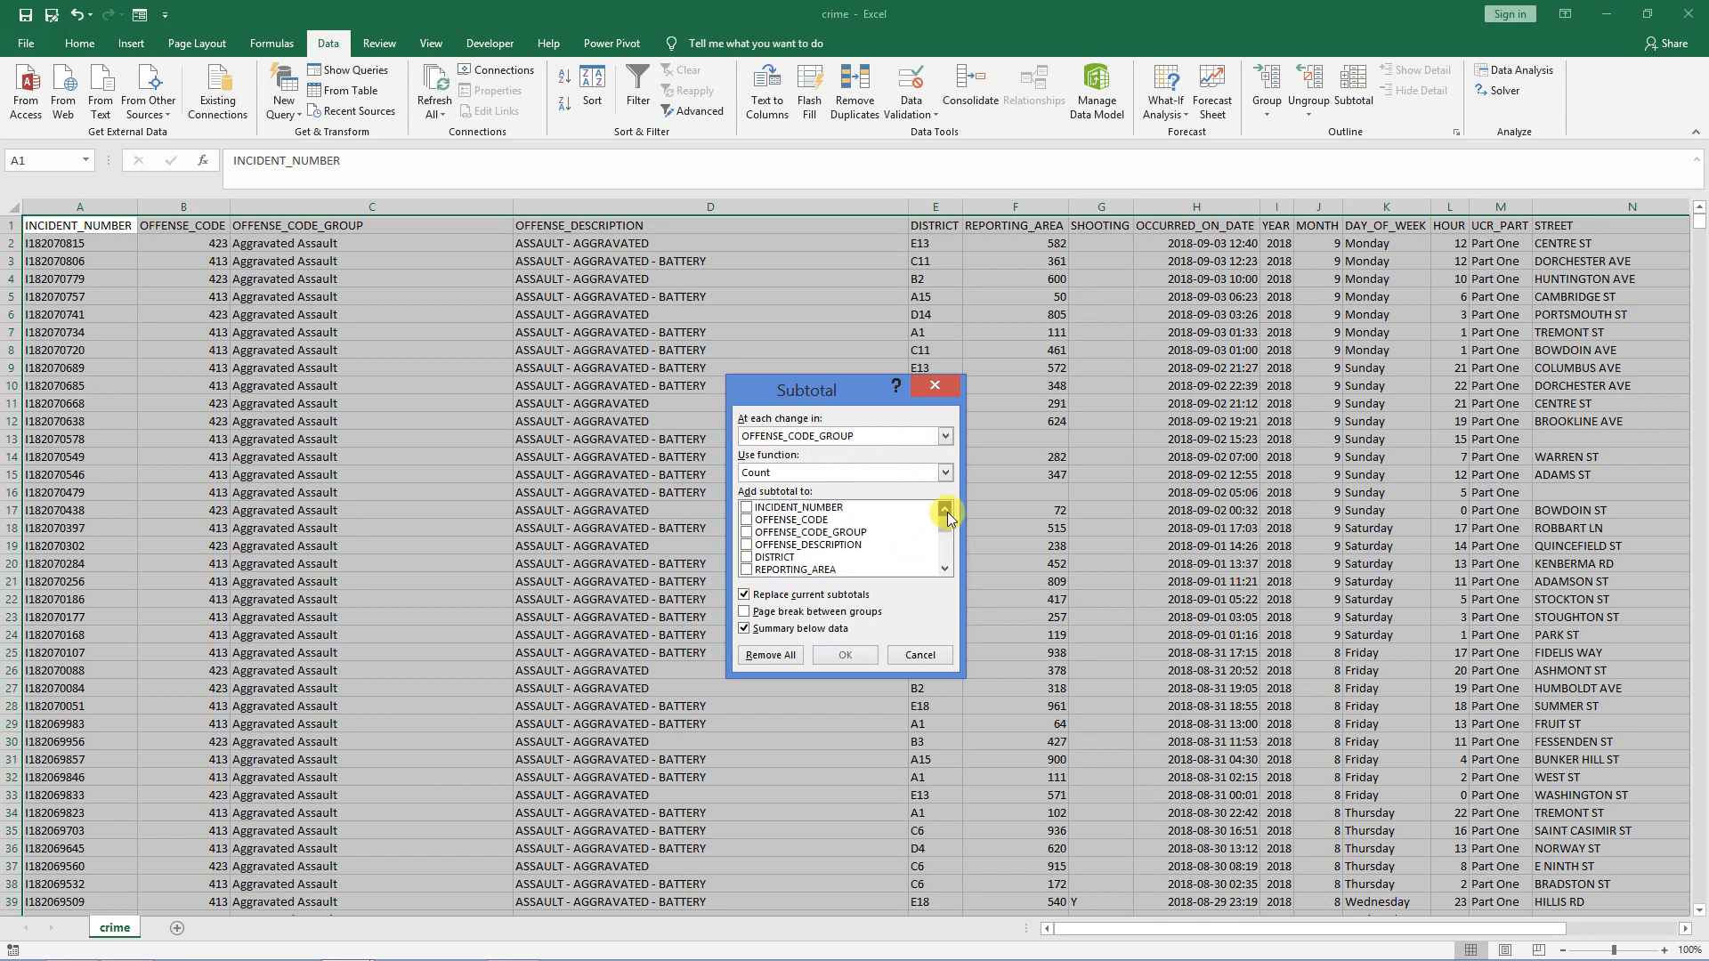
left_click(769, 532)
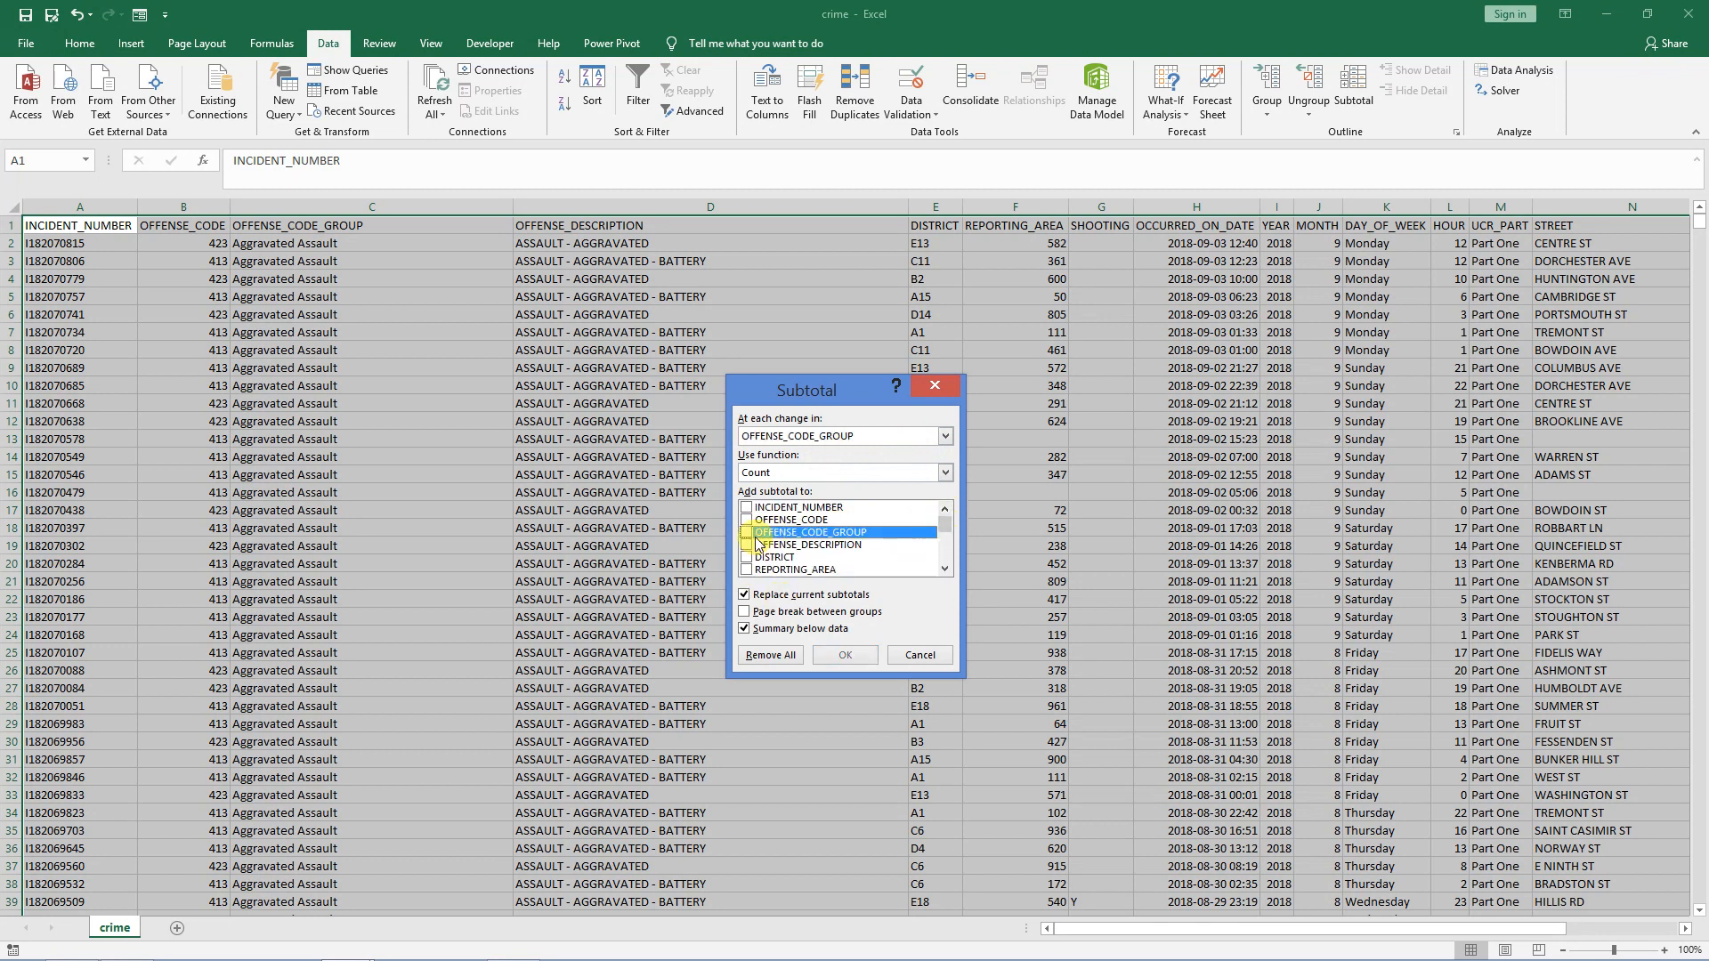
left_click(746, 533)
left_click(745, 613)
left_click(746, 629)
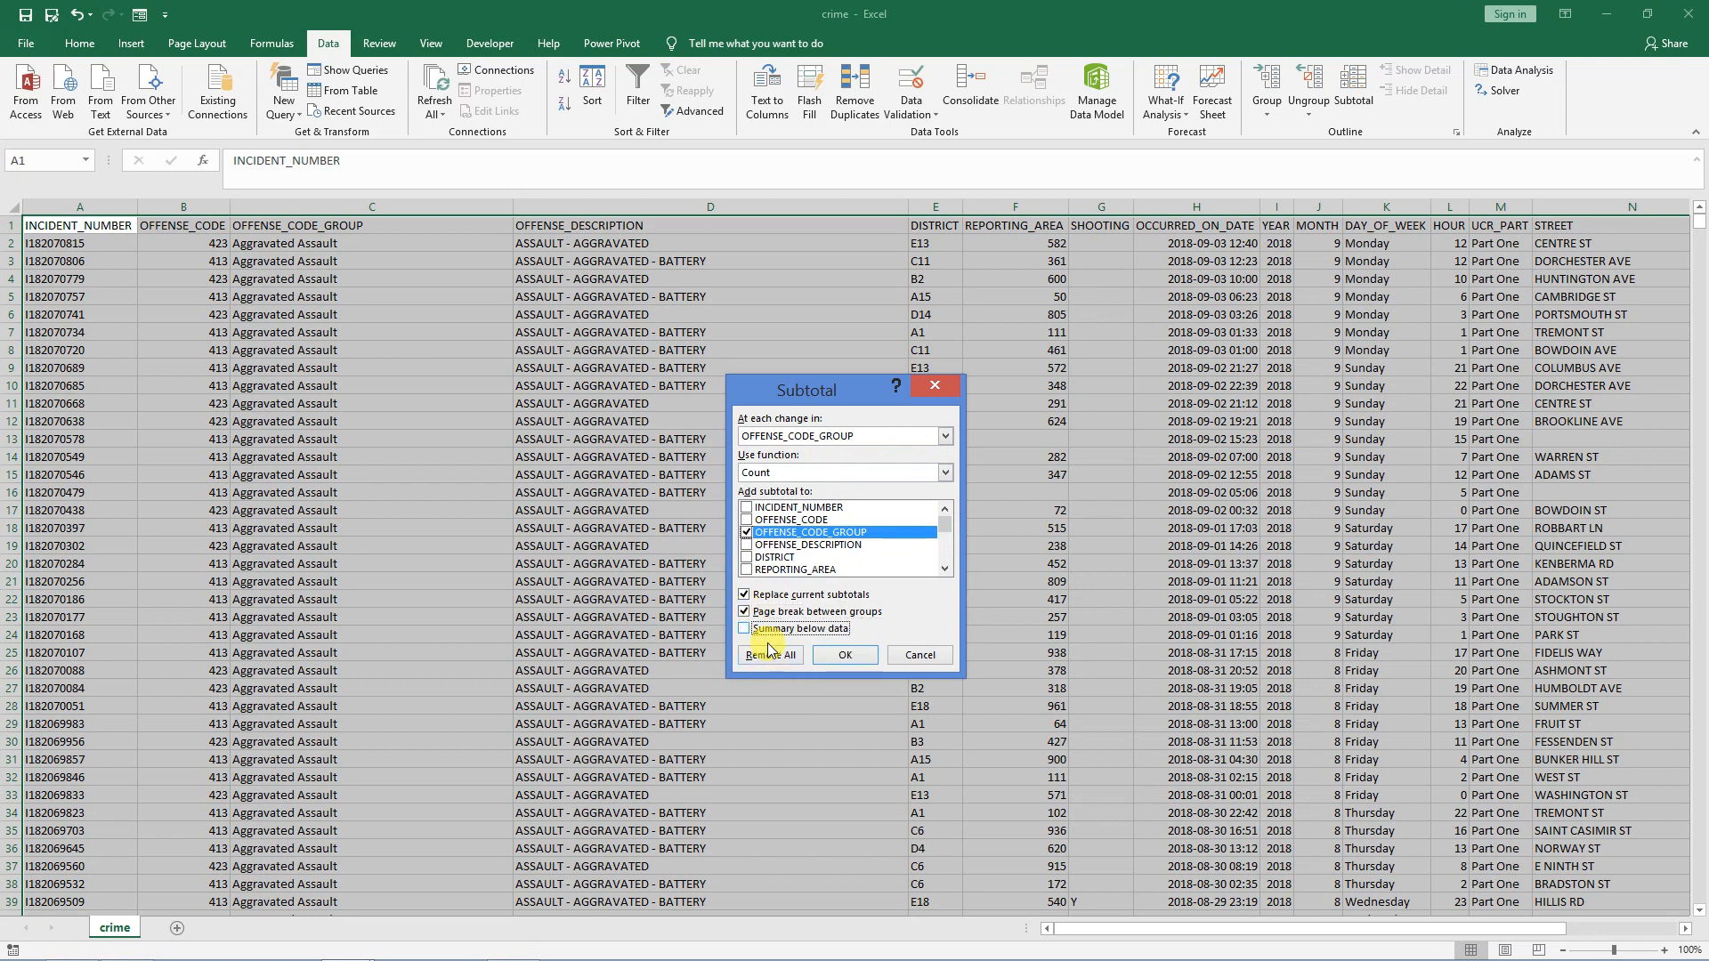
left_click(839, 656)
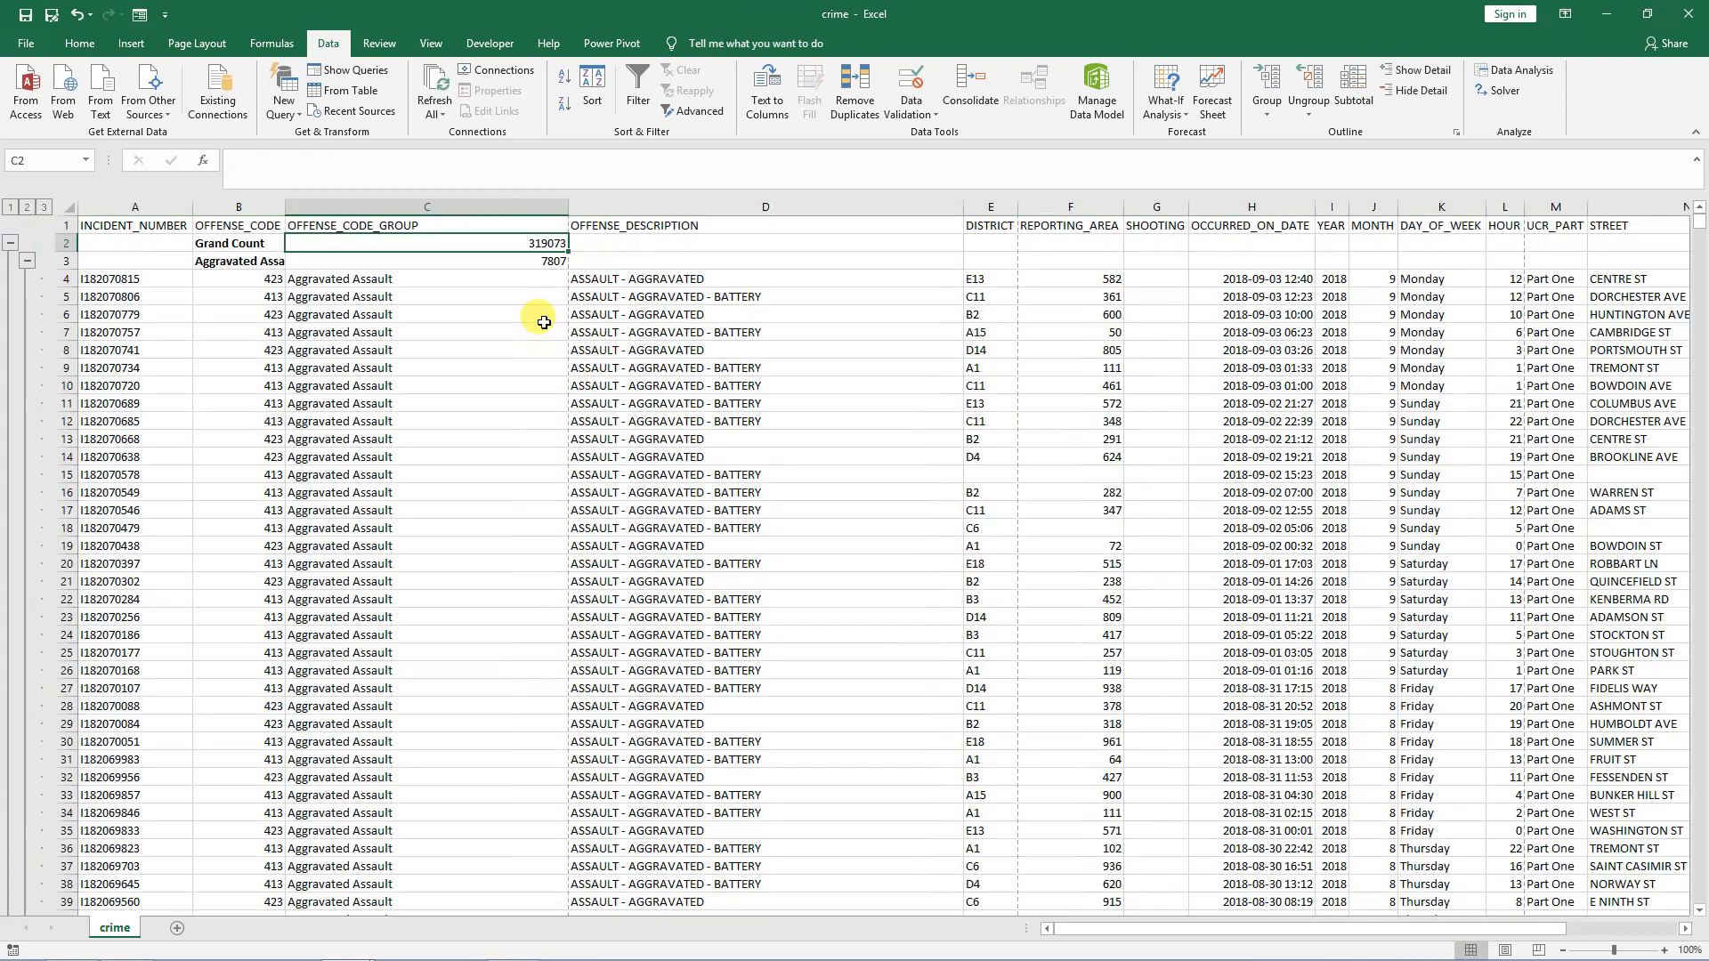
Collapse the outline to level 2 and widen column B to fit the full count labels.
left_click(400, 418)
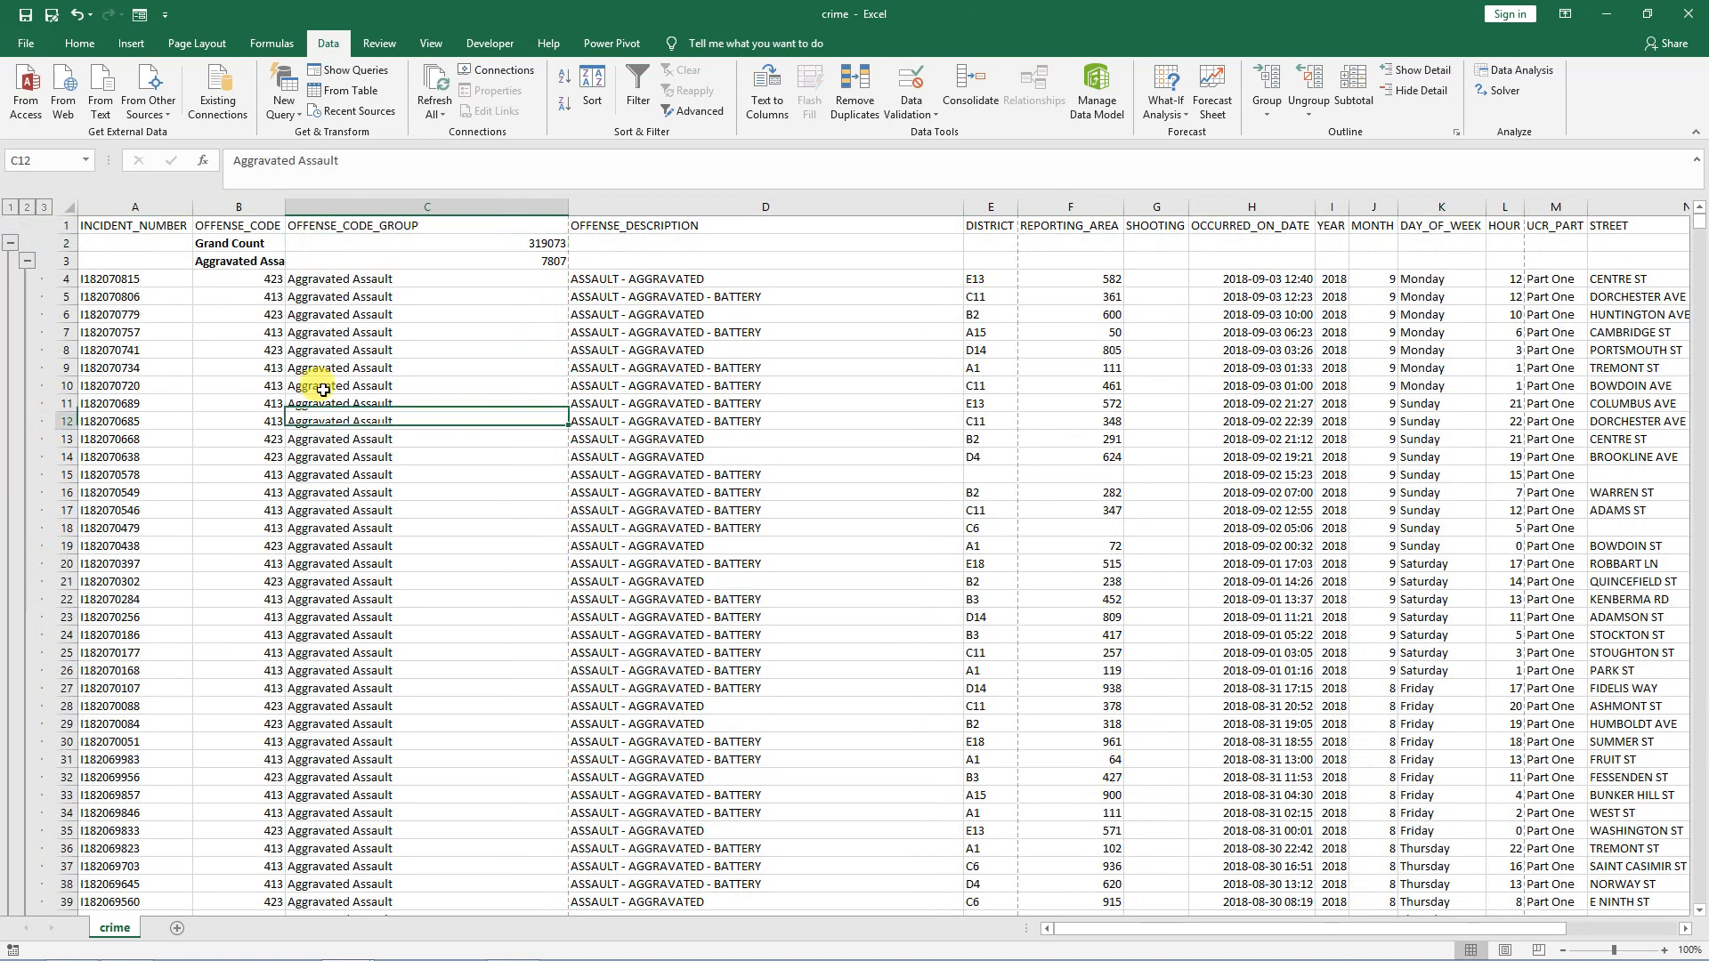
left_click(27, 207)
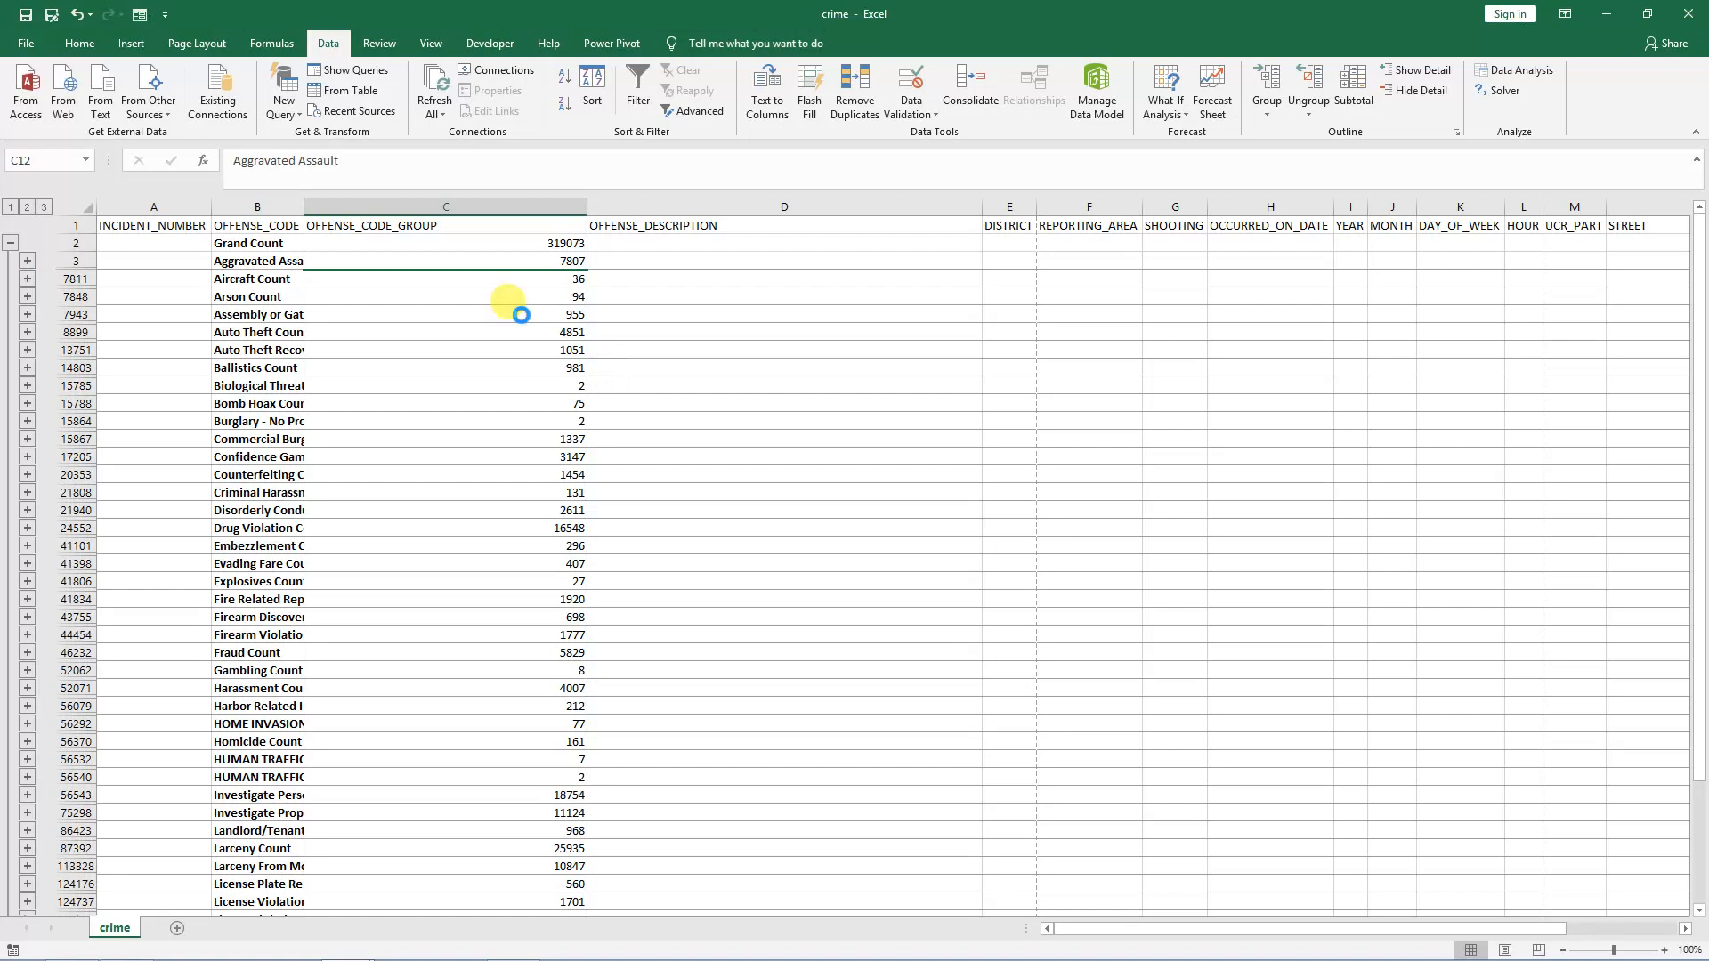
double_click(299, 205)
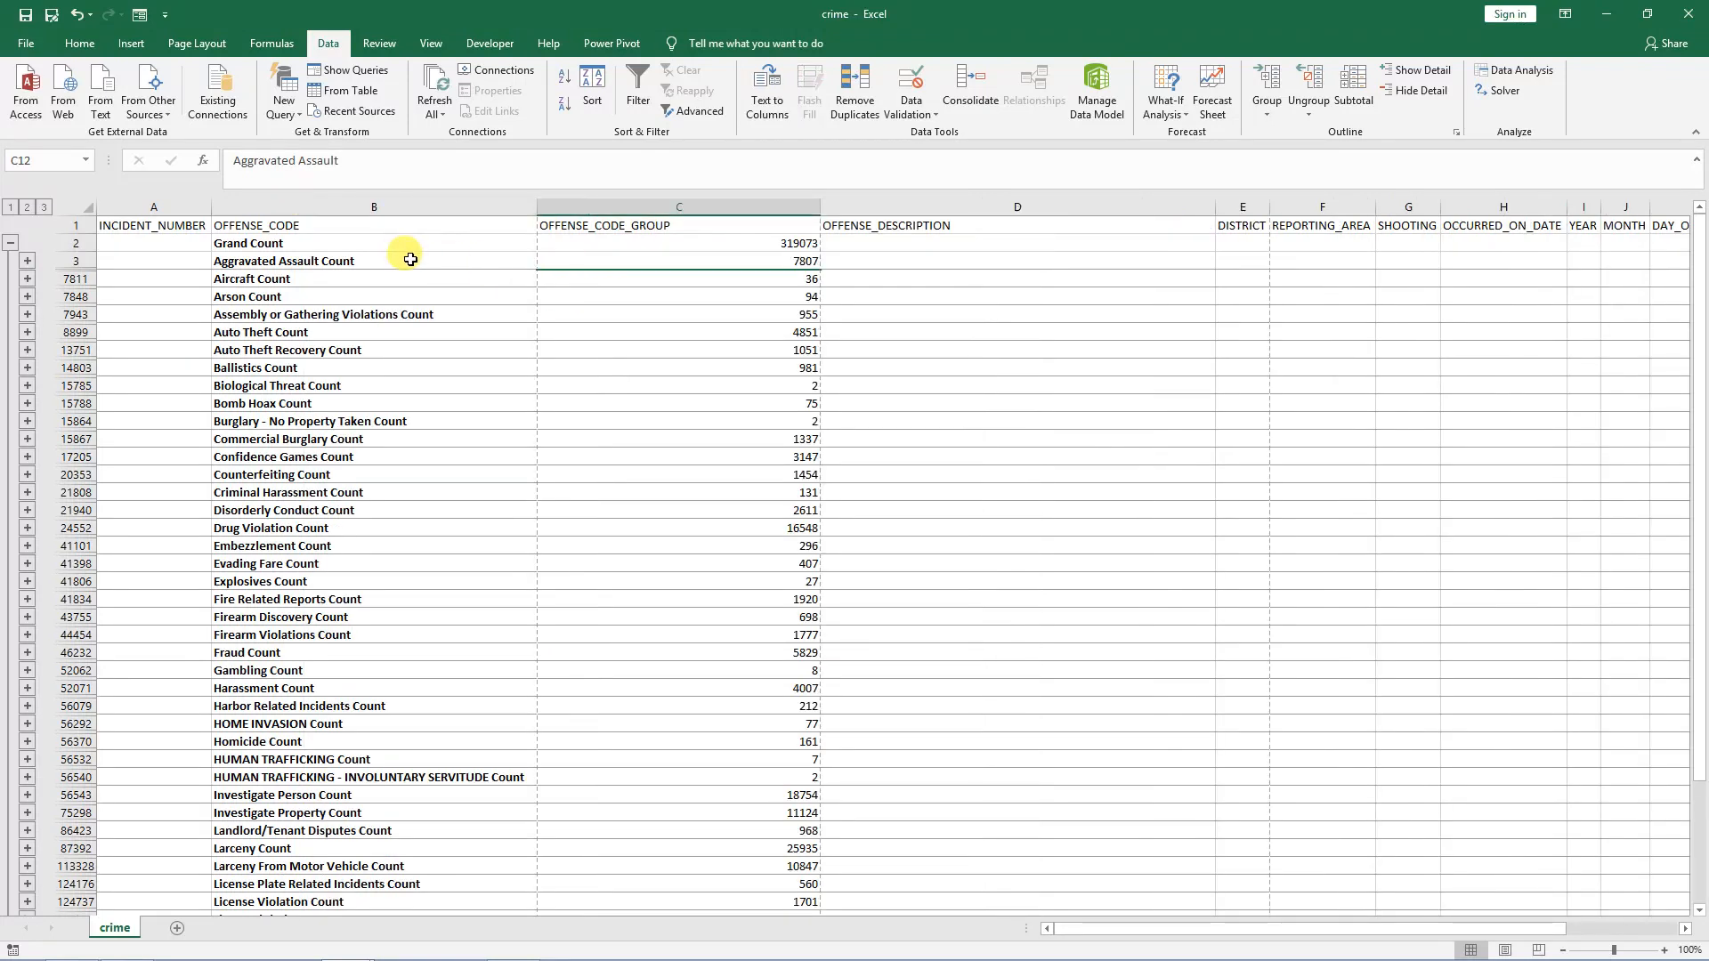
Examine the Aggravated Assault, Aircraft and Arson count labels with their values in columns B and C.
left_click(594, 262)
left_click(492, 260)
left_click(580, 280)
left_click(523, 277)
left_click(568, 296)
left_click(518, 299)
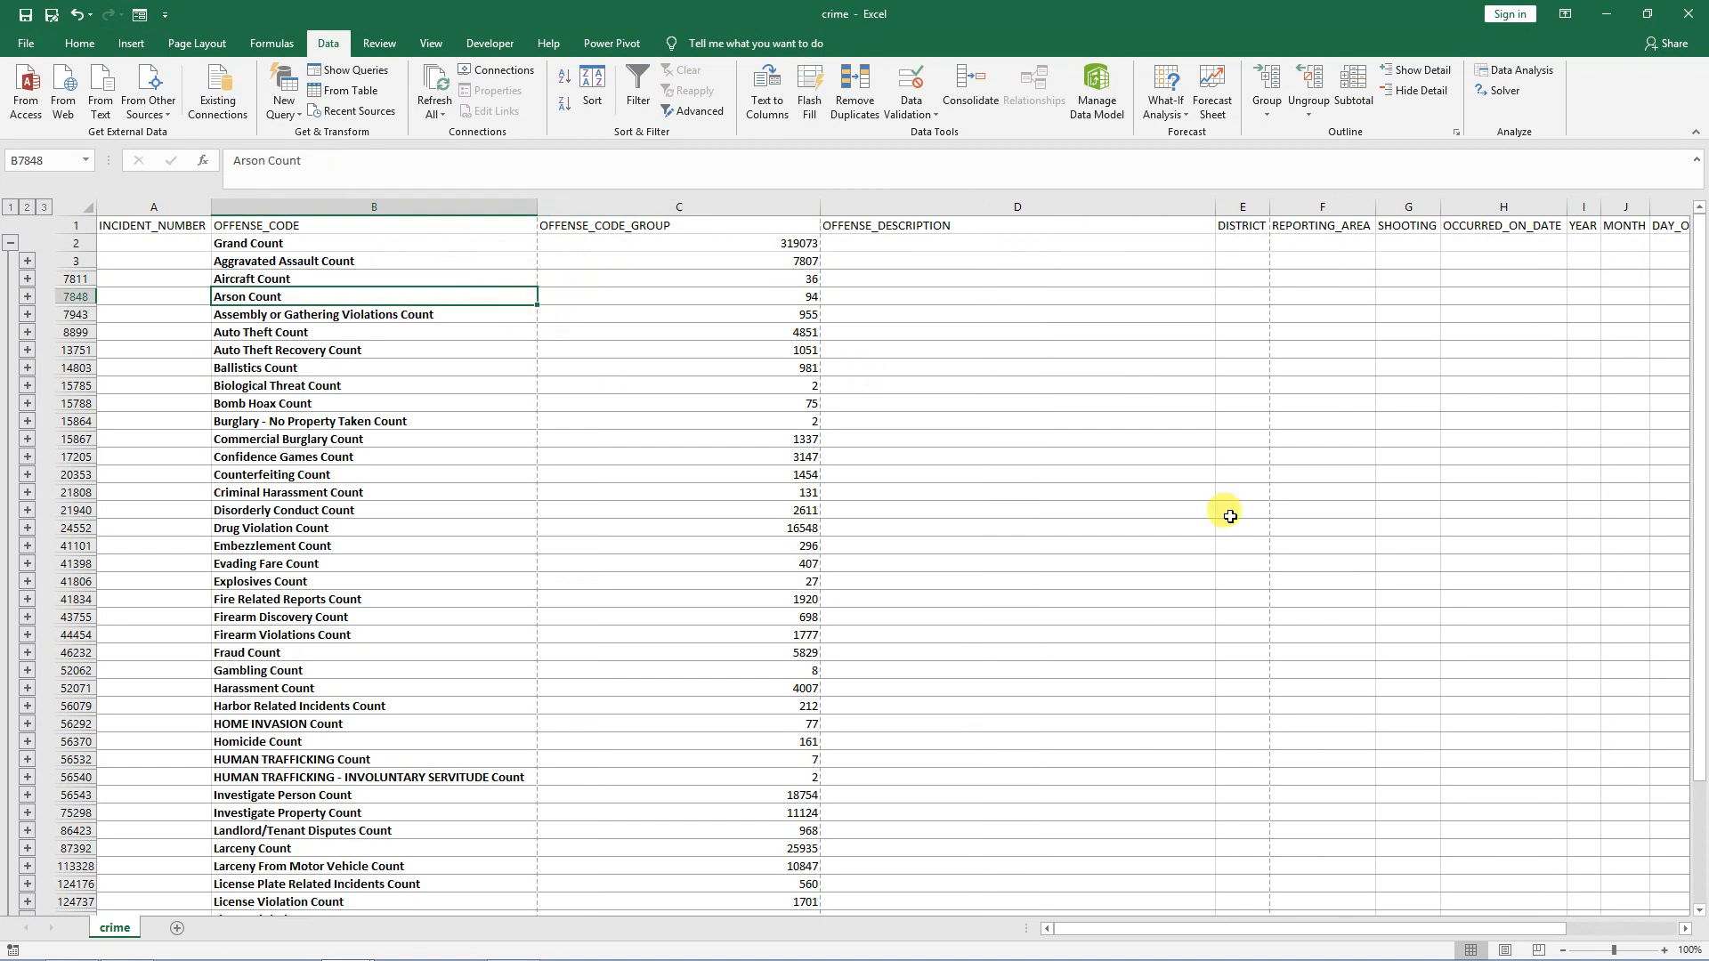
left_click_drag(1396, 935, 1316, 941)
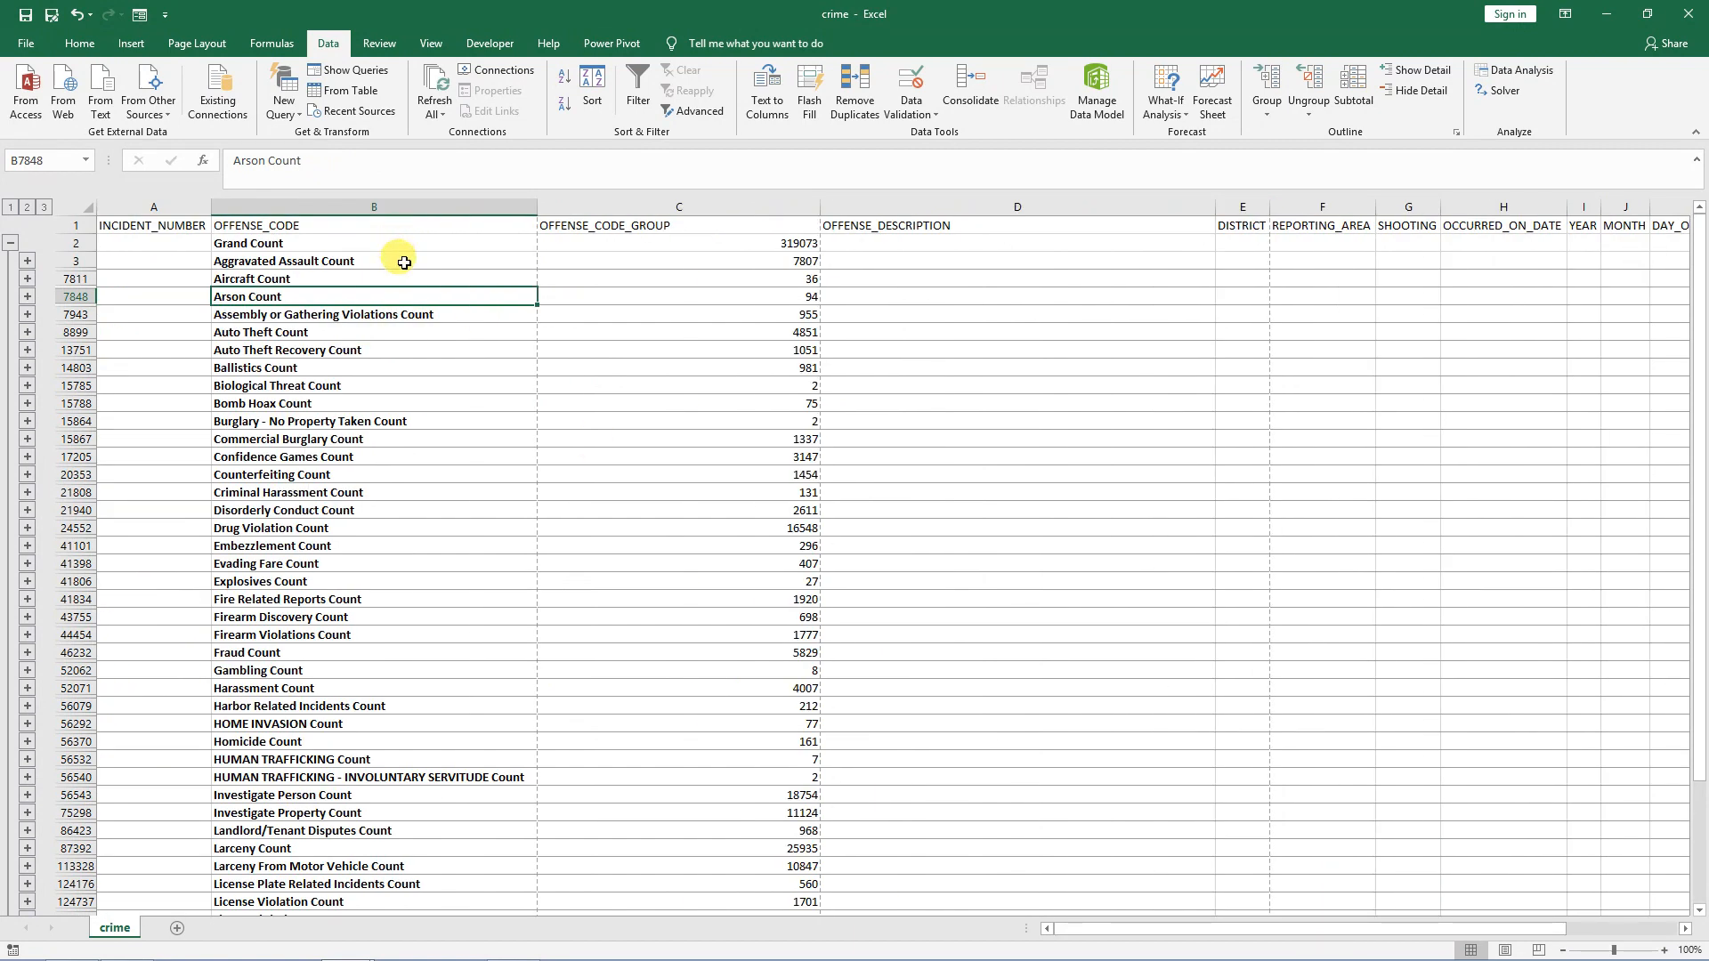
Select the labels and counts in columns B and C from Aggravated Assault down to the last offense group.
left_click_drag(404, 262, 552, 261)
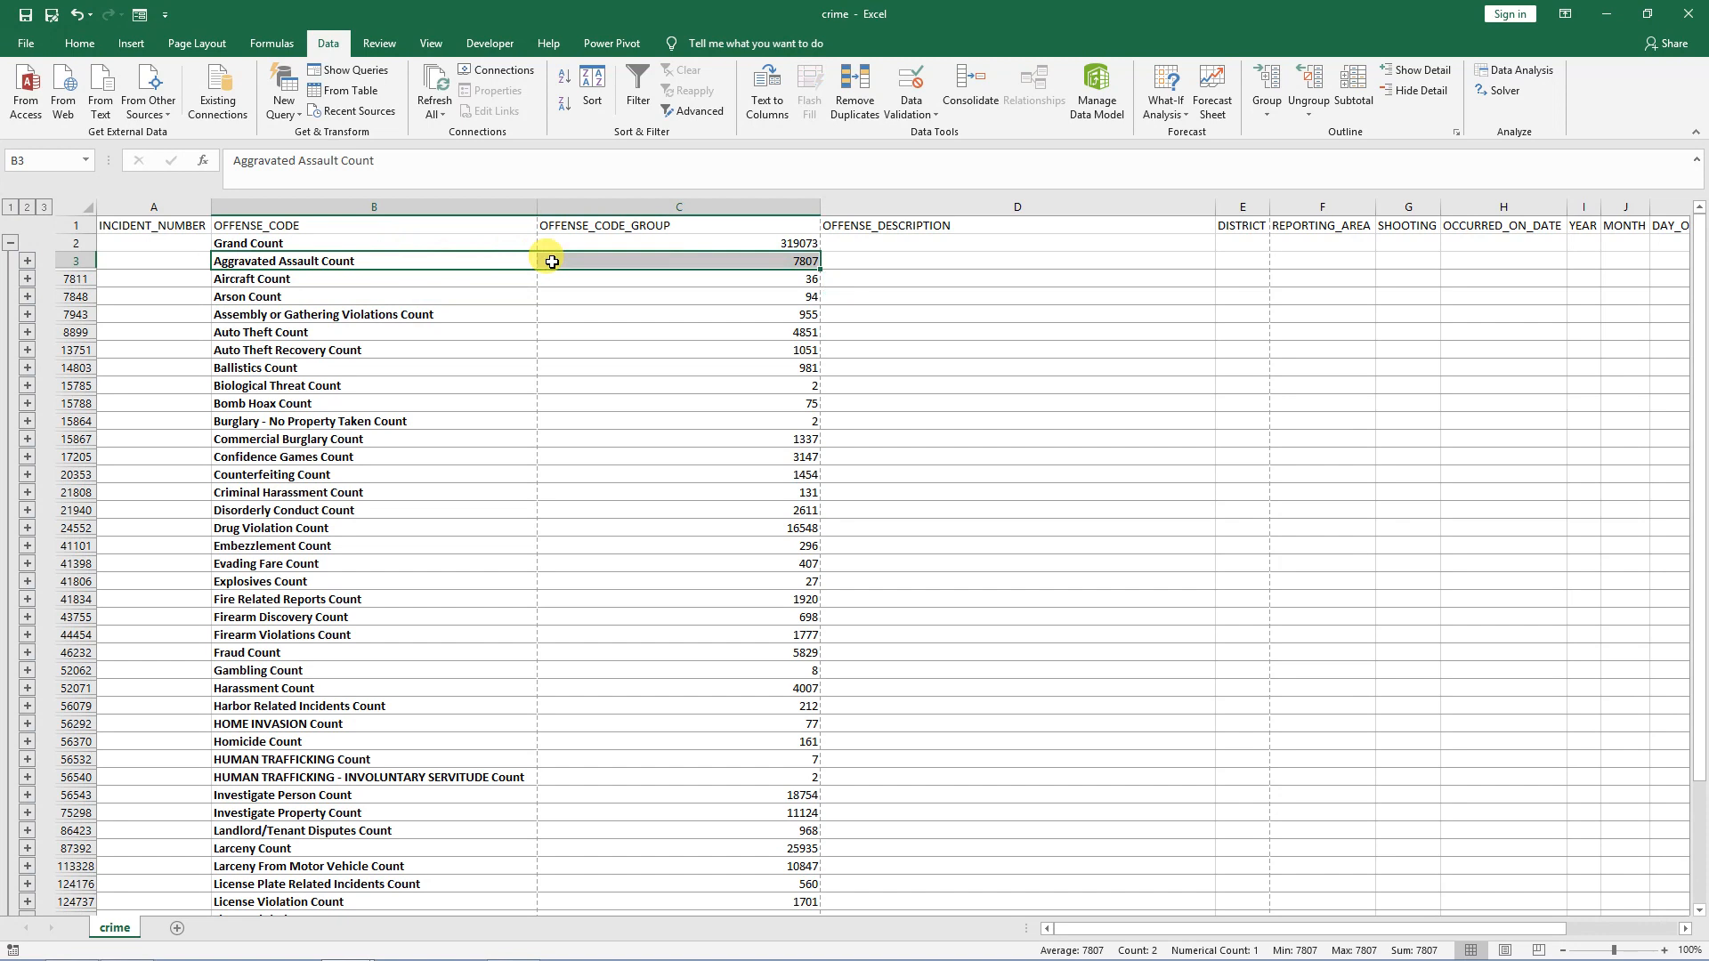
key("ctrl+shift+Down")
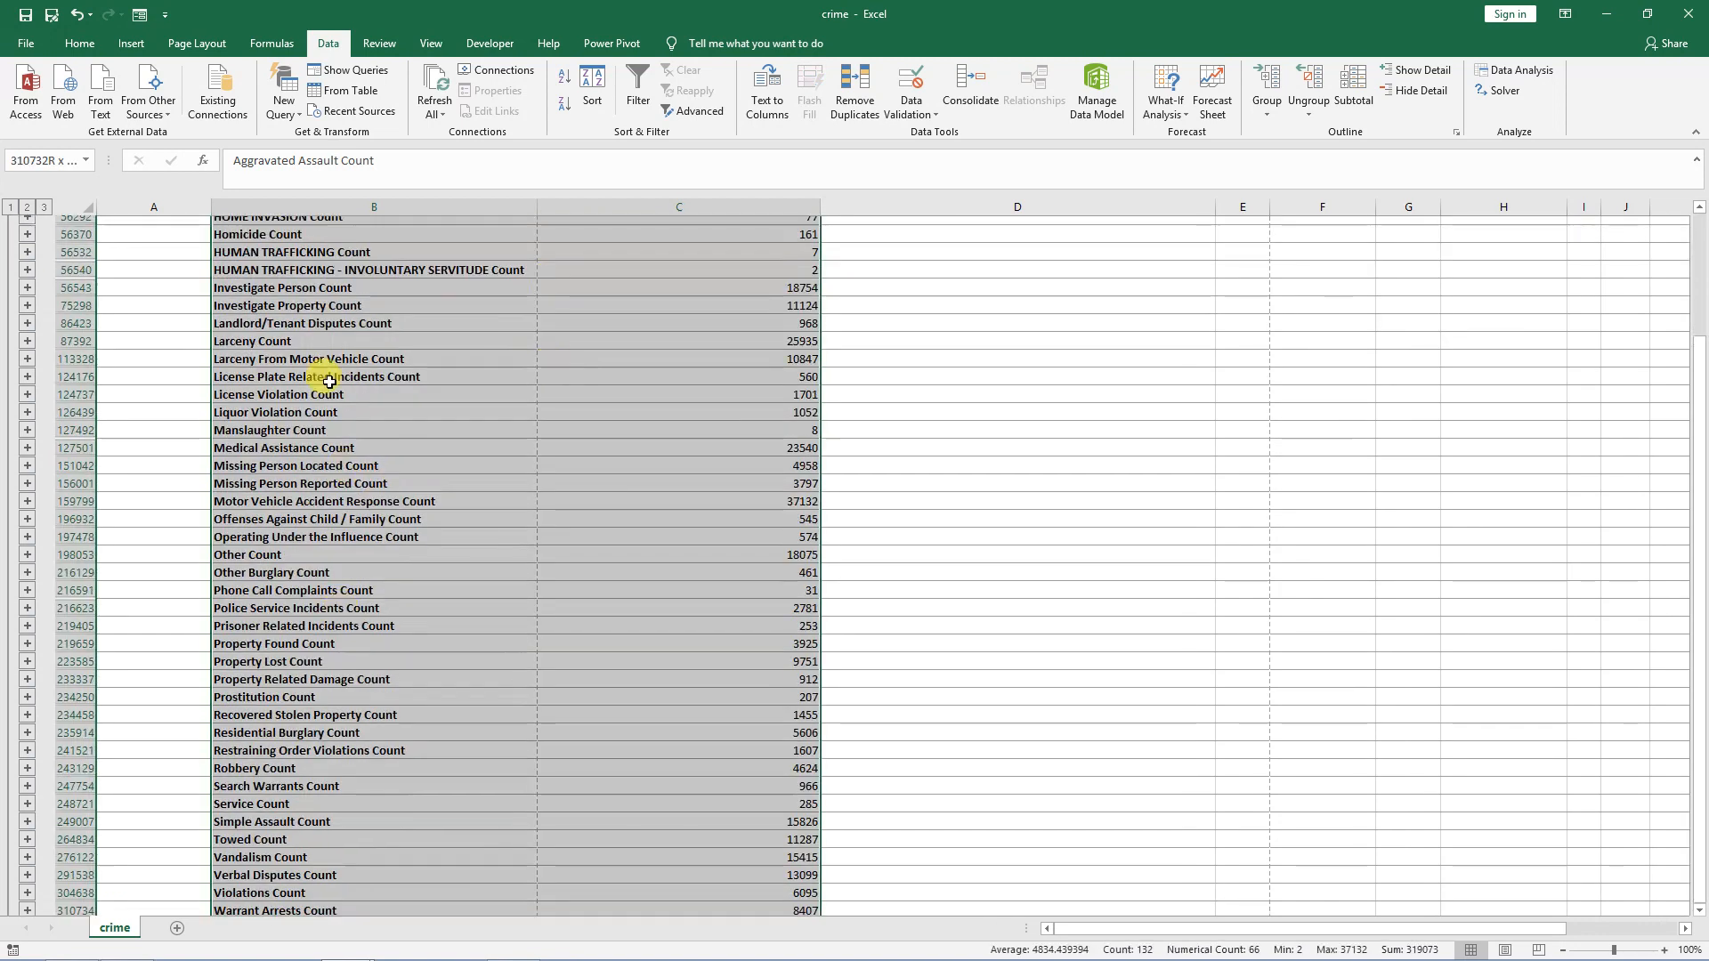
scroll(329, 382, "up", 2)
left_click(319, 450)
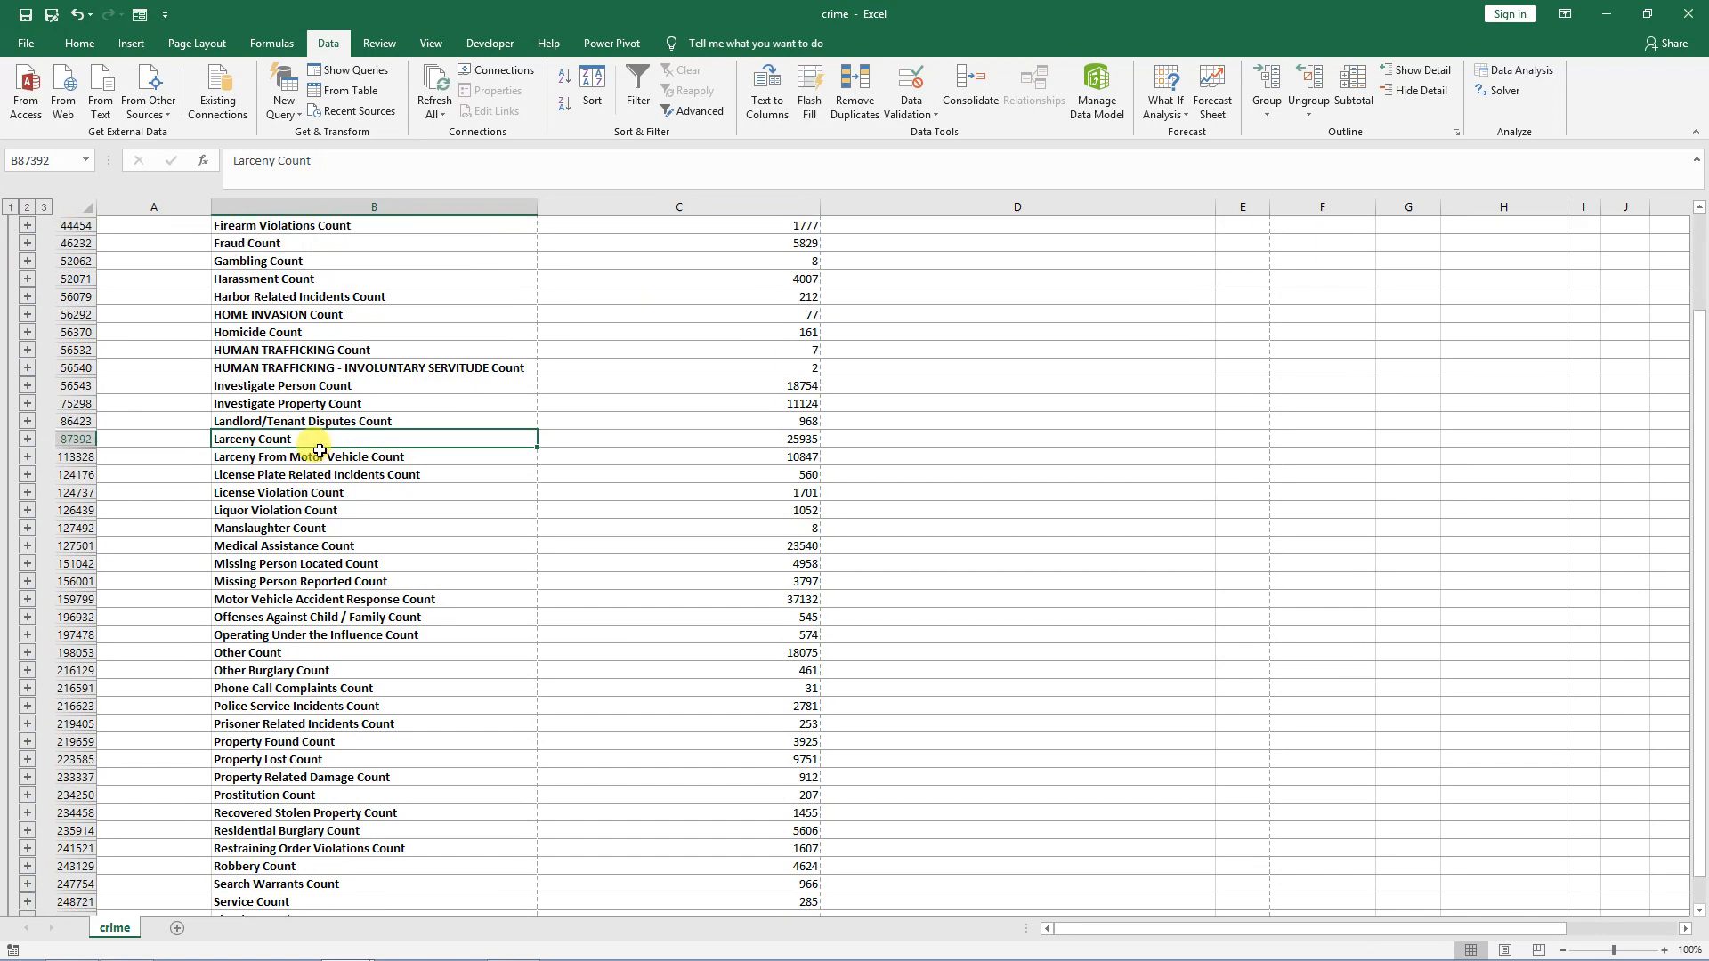
scroll(322, 450, "up", 2)
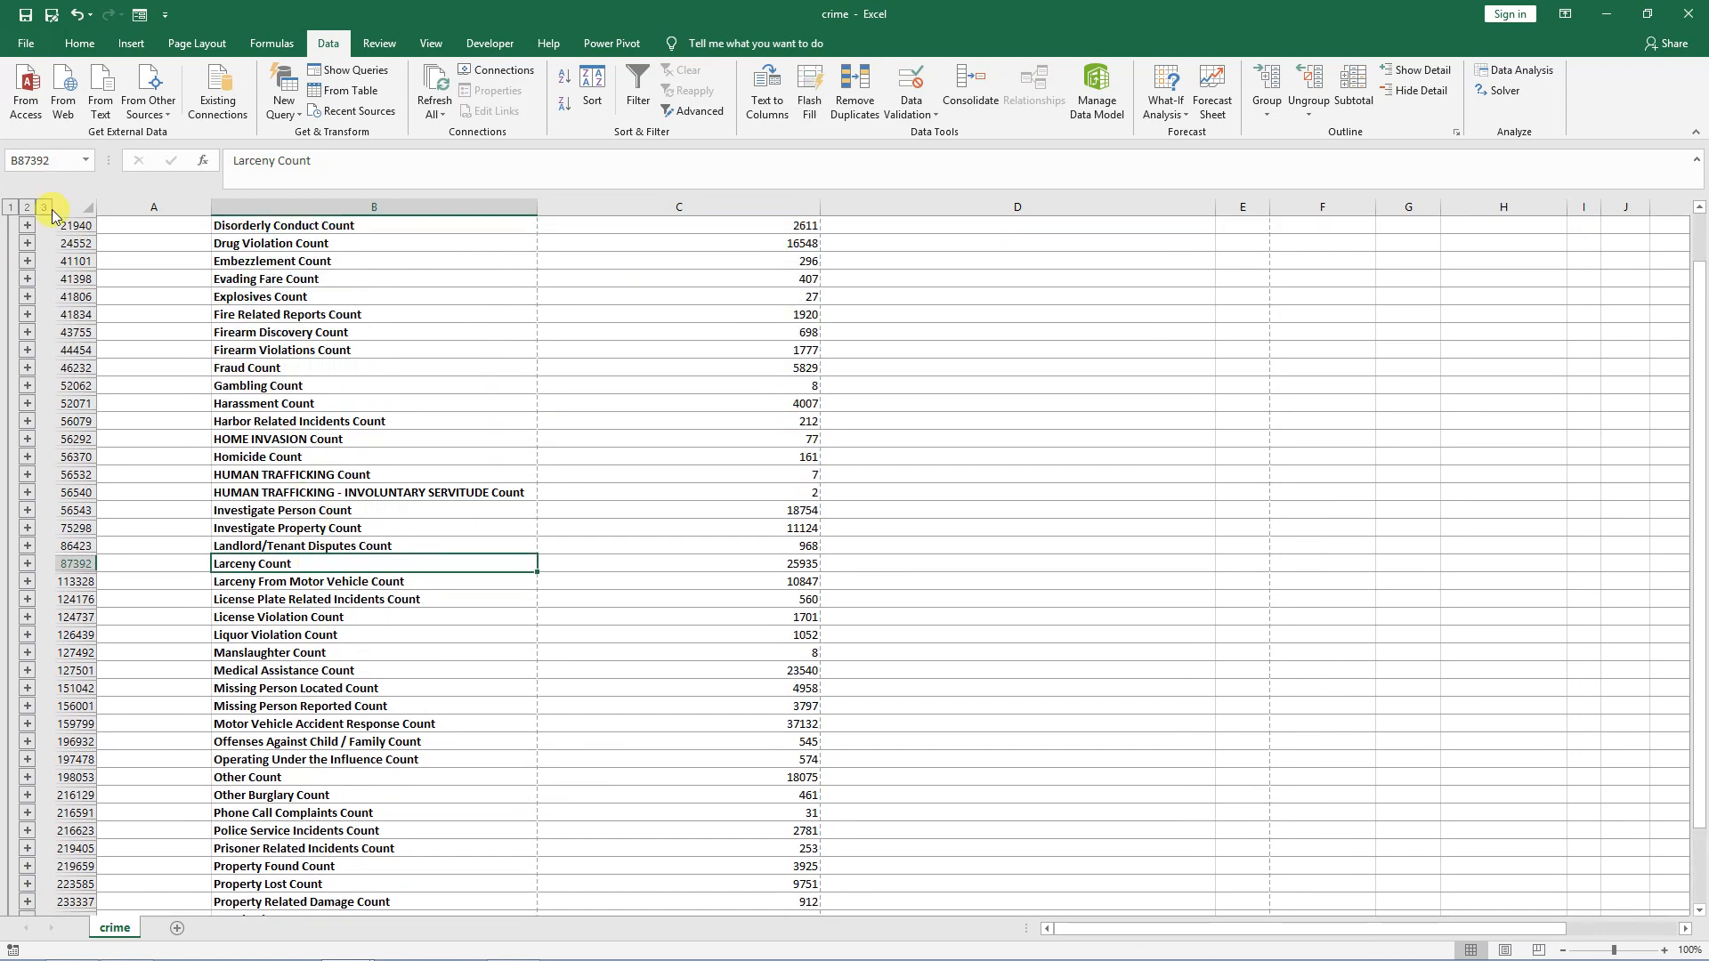
Expand the detail rows of the Drug Violation group and collapse the outline back to the subtotal rows.
left_click(28, 243)
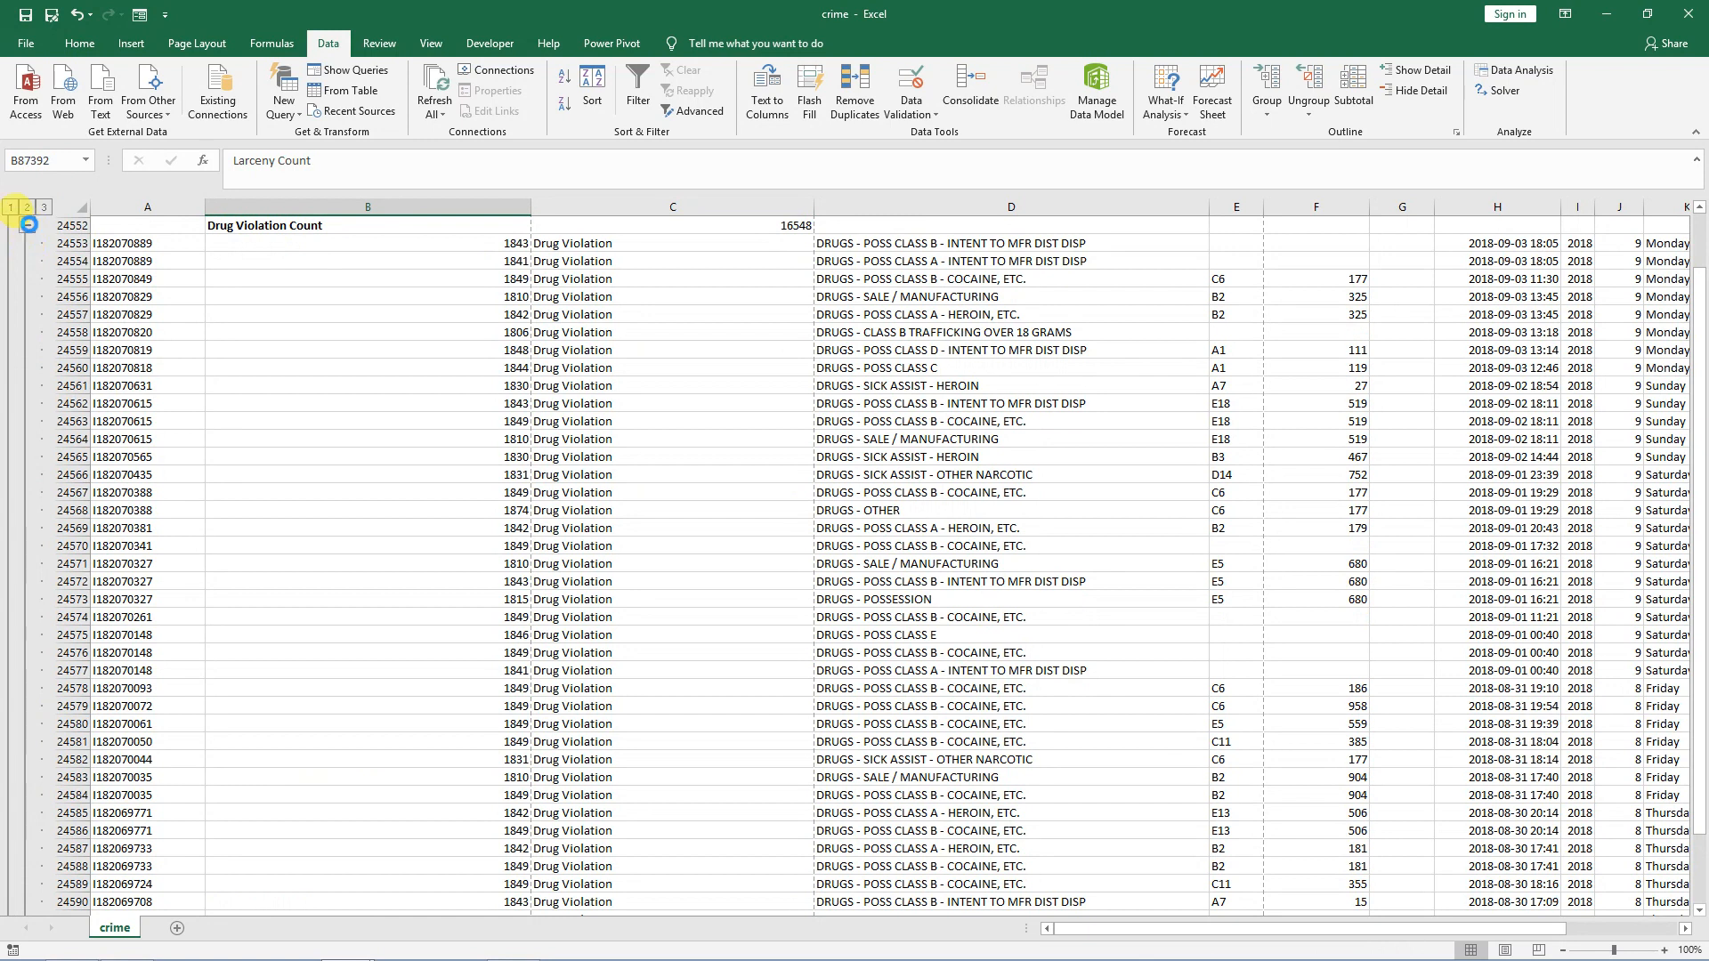
left_click(314, 330)
scroll(348, 429, "up", 3)
scroll(350, 429, "up", 2)
Reselect the count labels and values from Aggravated Assault through Warrant Arrests, and clear the selection.
left_click(320, 261)
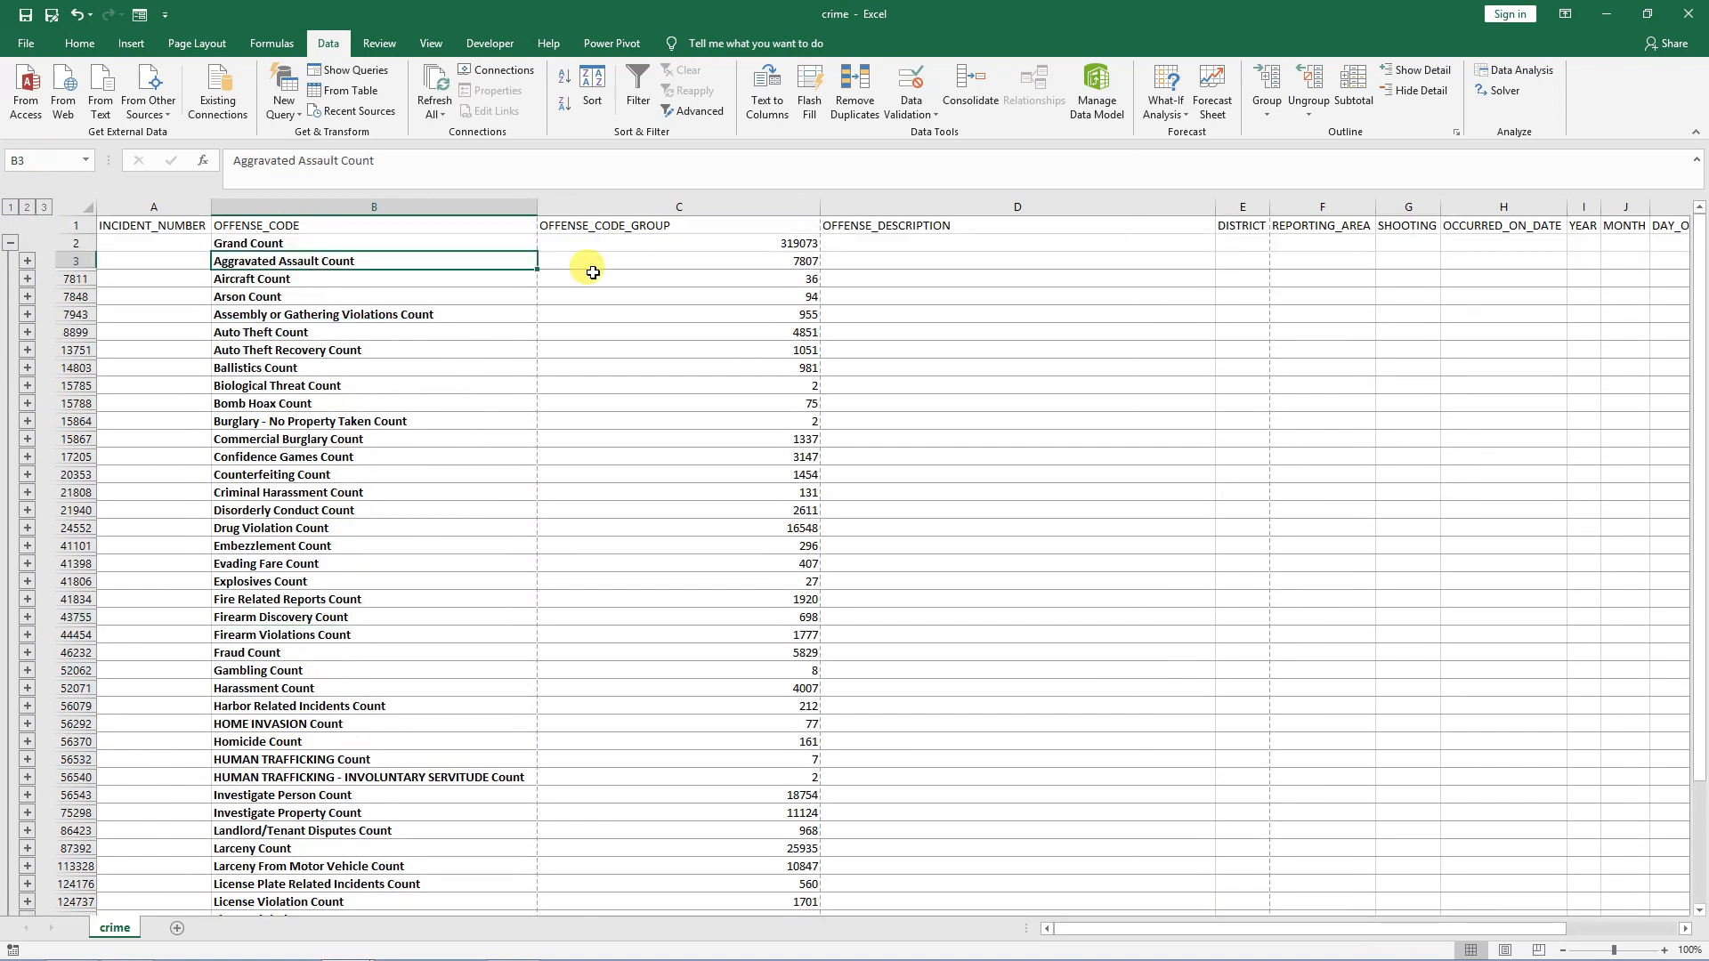
left_click(561, 265, "shift")
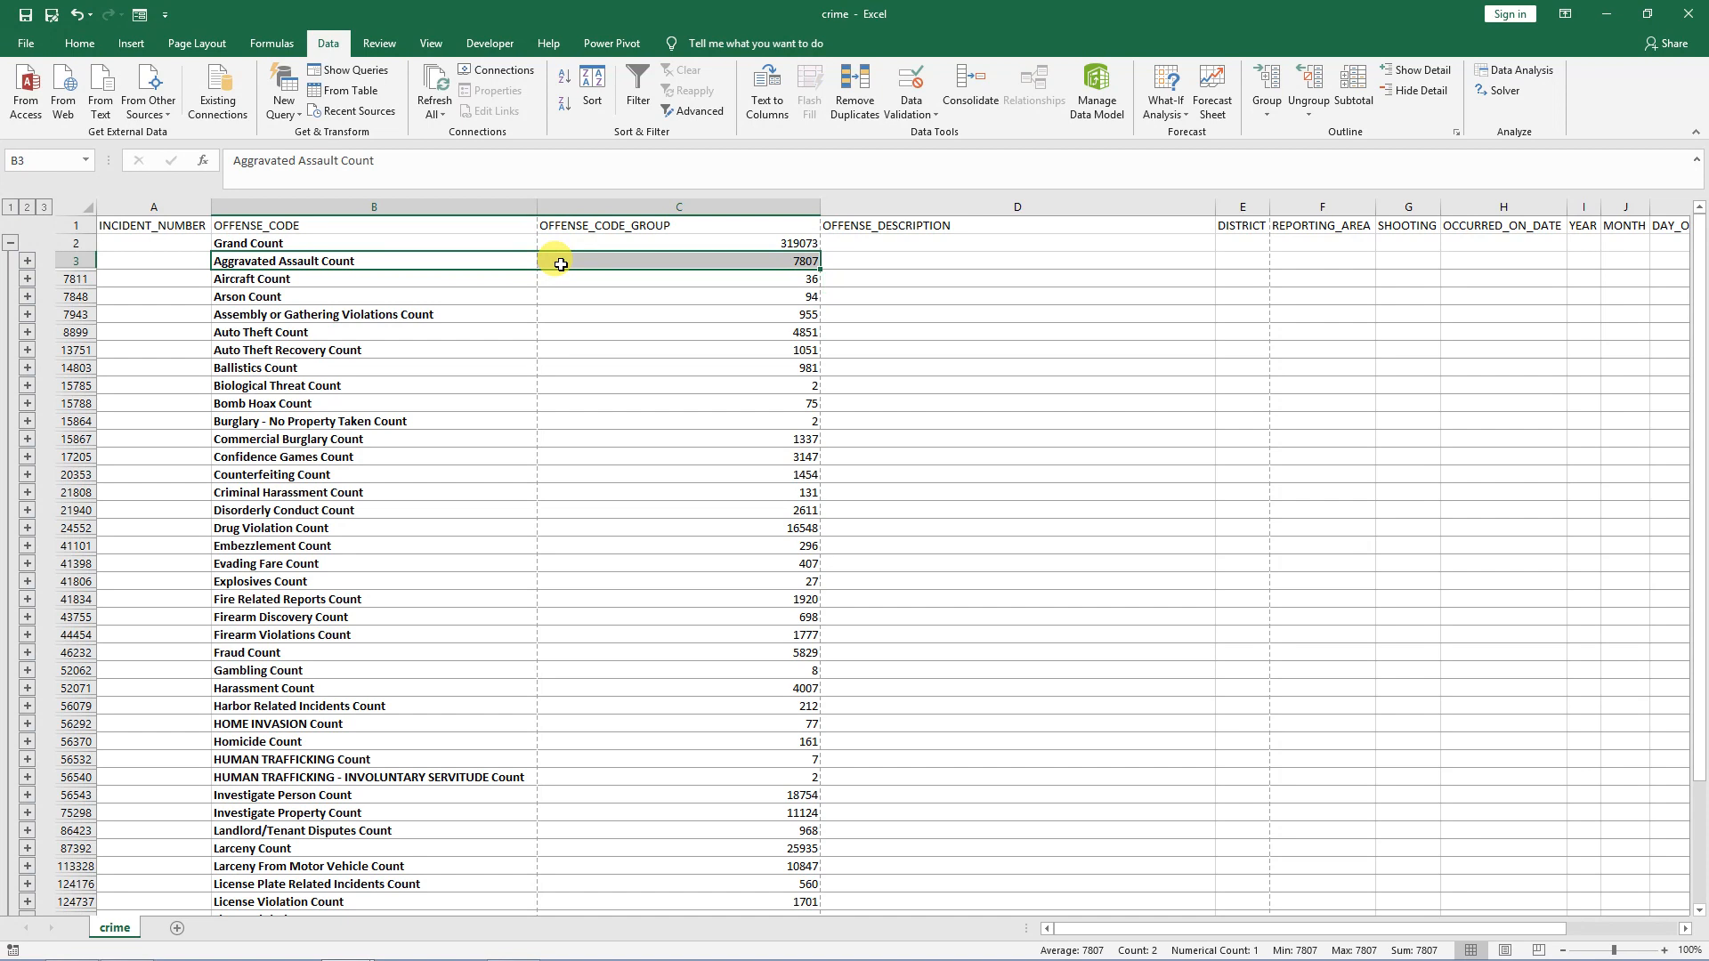
key("ctrl+shift+Down")
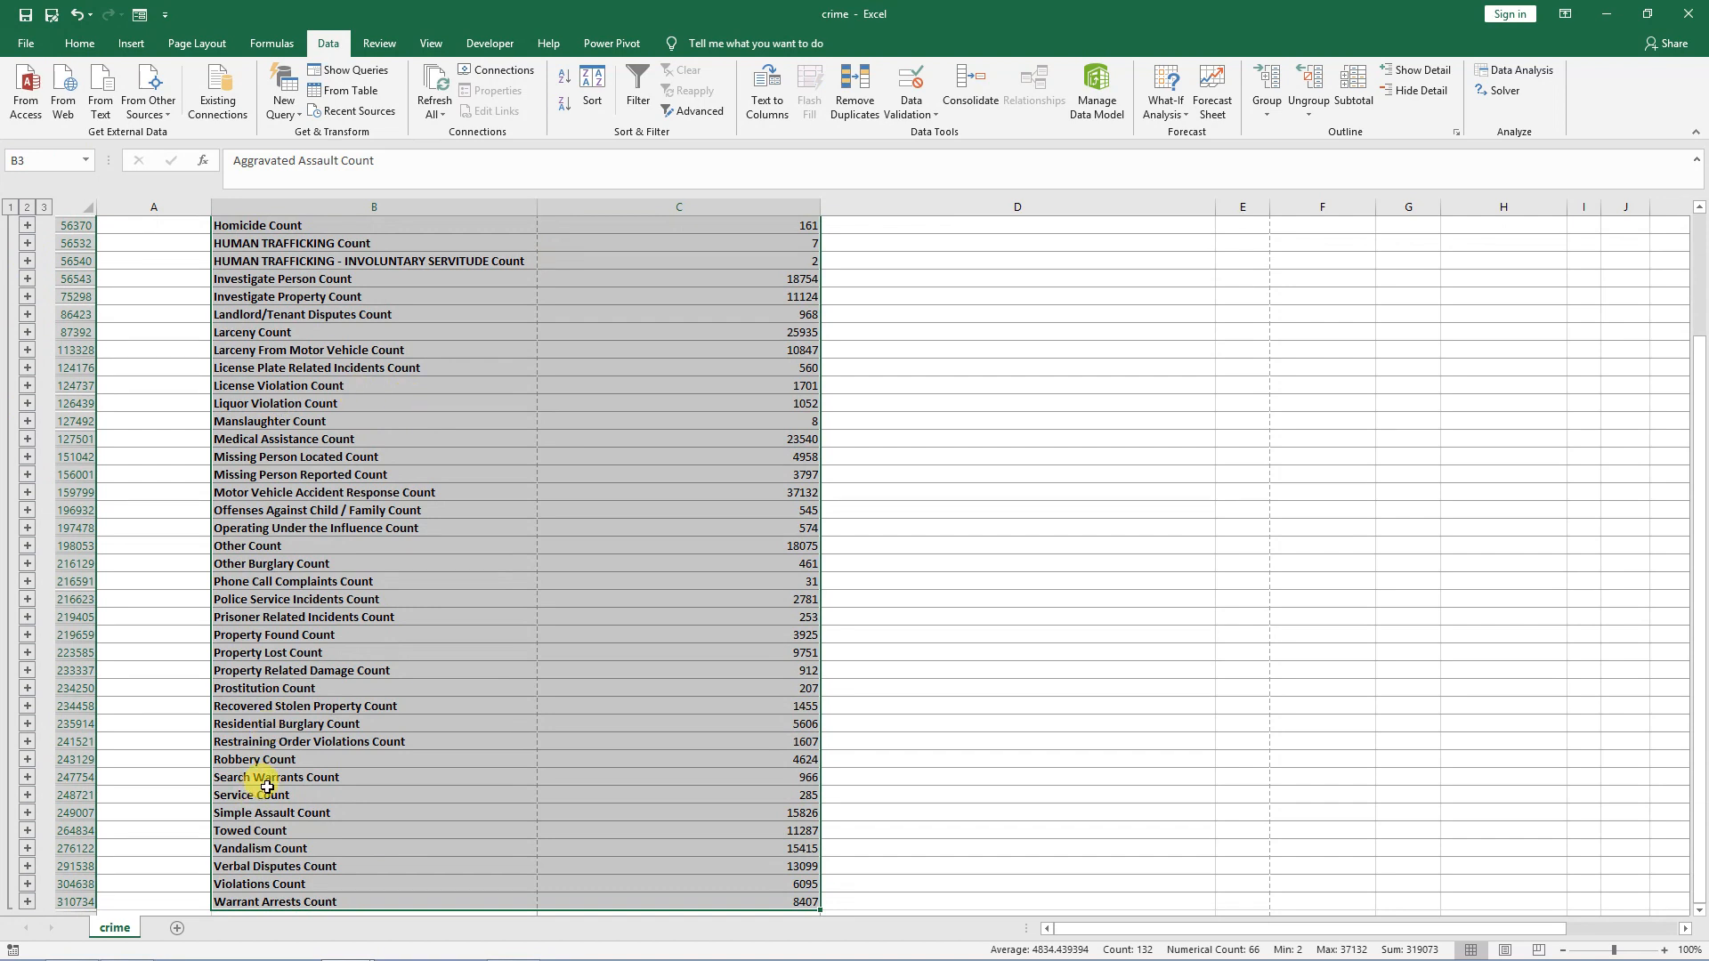
key("alt")
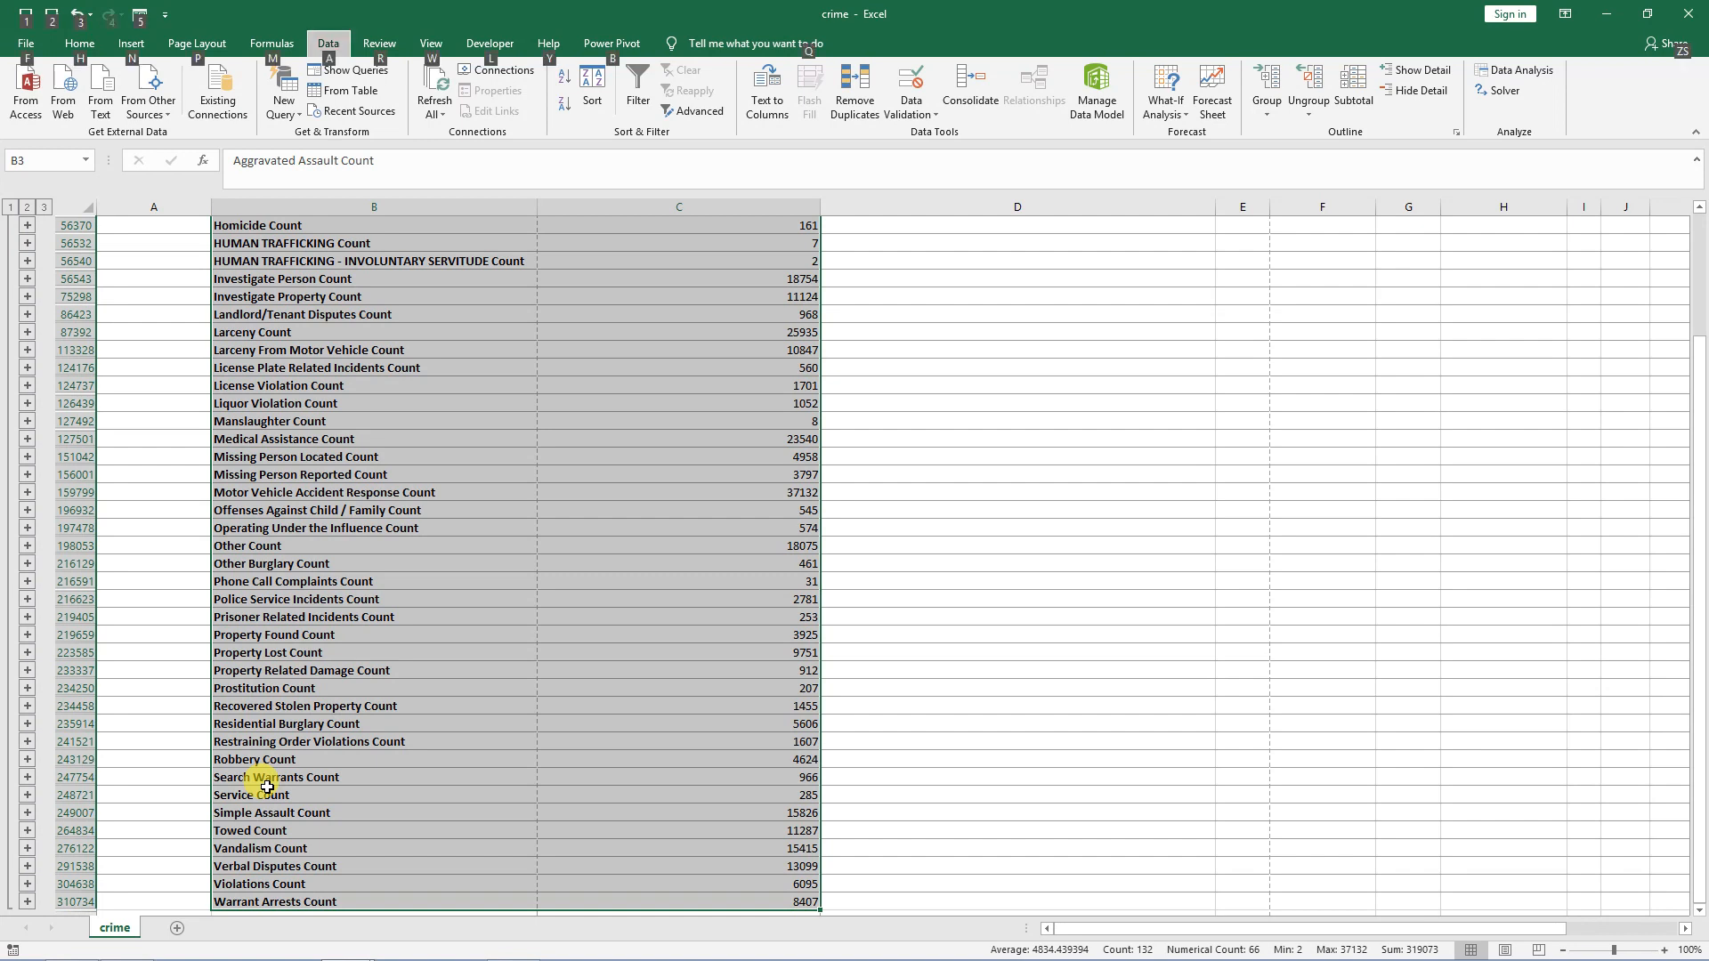
left_click(306, 563)
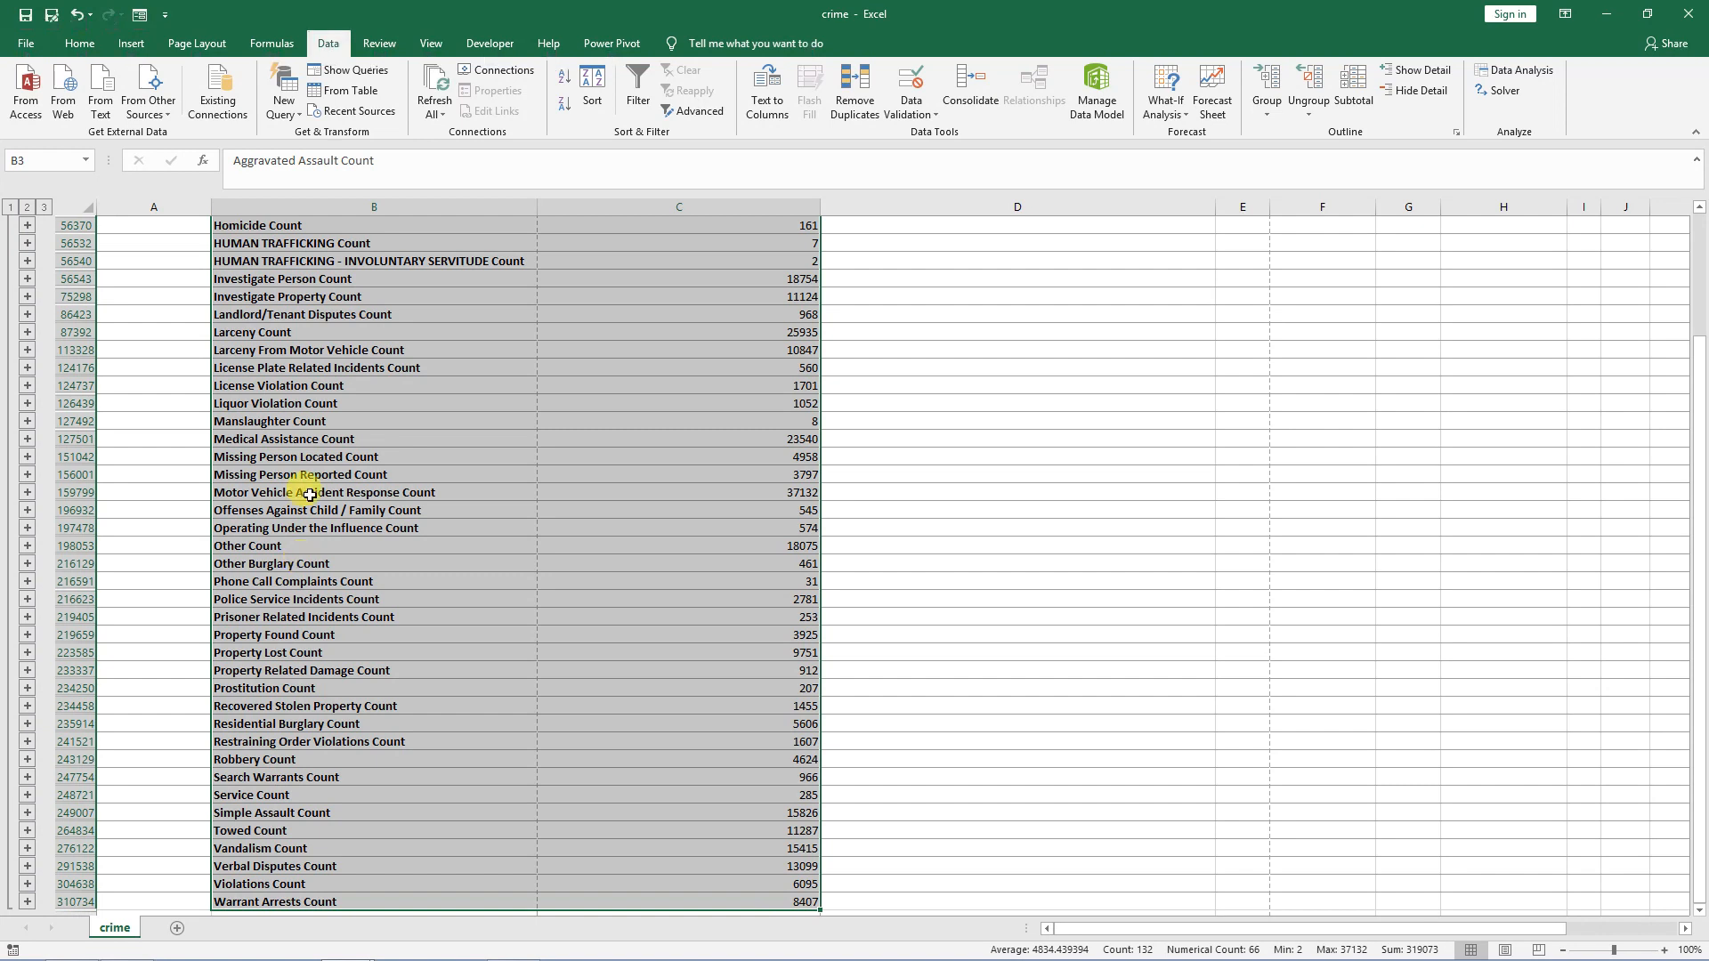
scroll(319, 483, "up", 1)
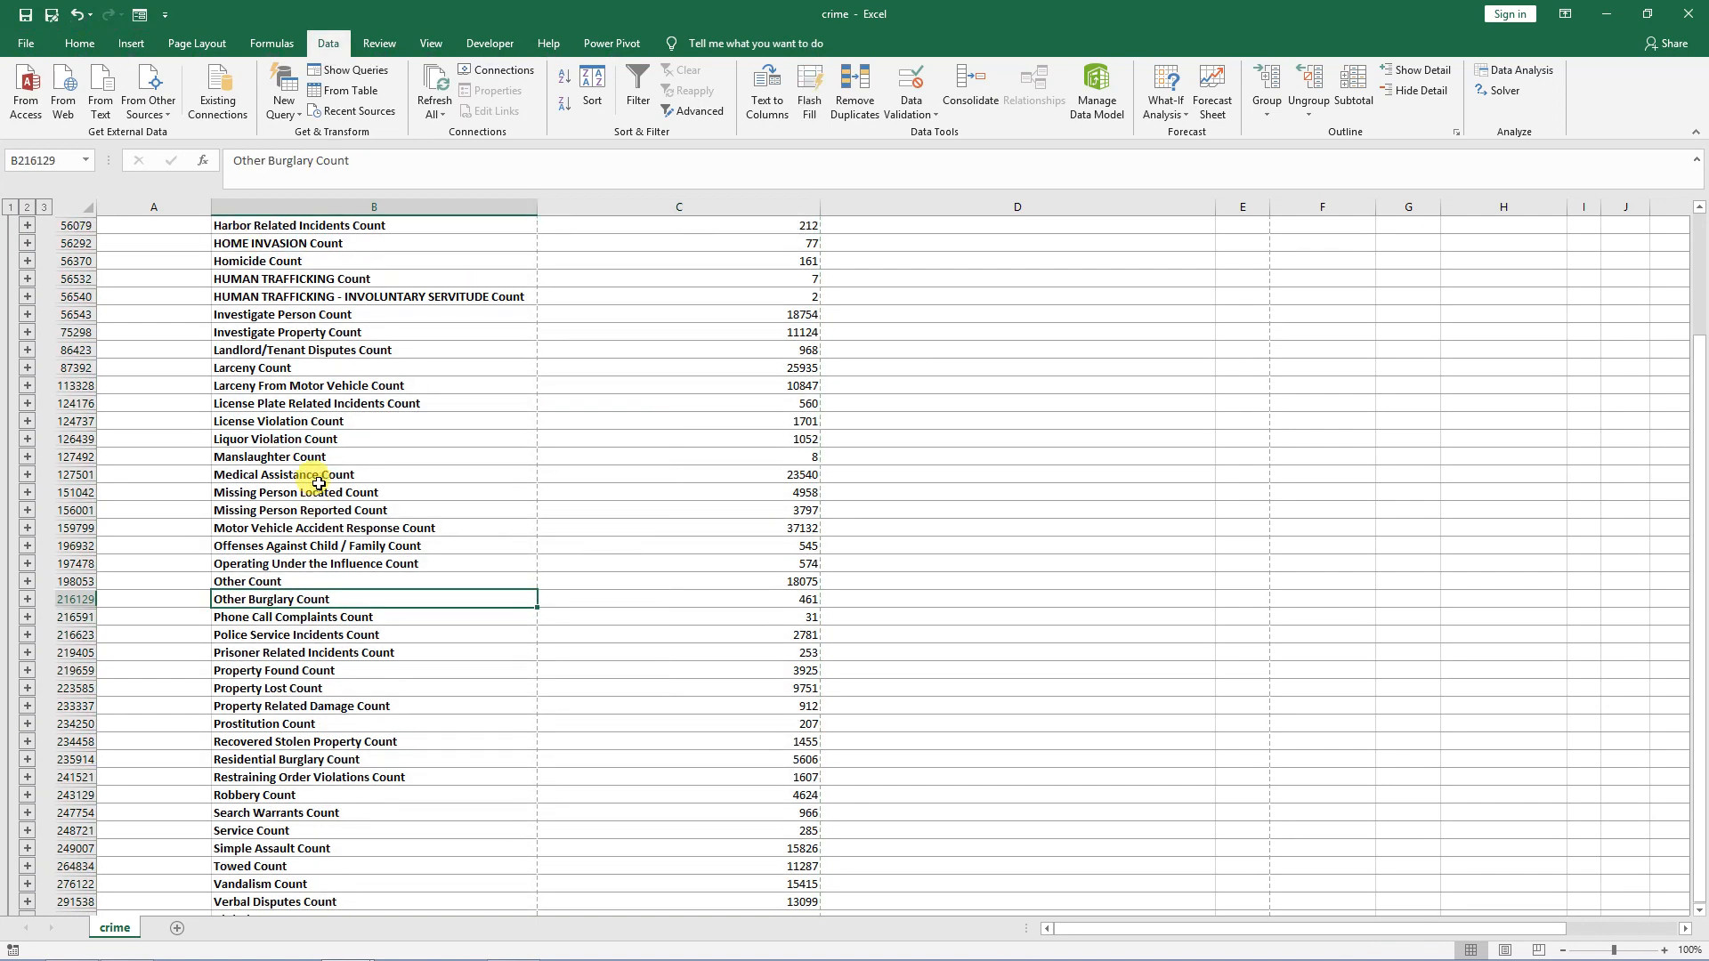
Copy only the visible count labels and values in columns B and C from Aggravated Assault through Warrant Arrests.
scroll(319, 483, "up", 9)
left_click(336, 261)
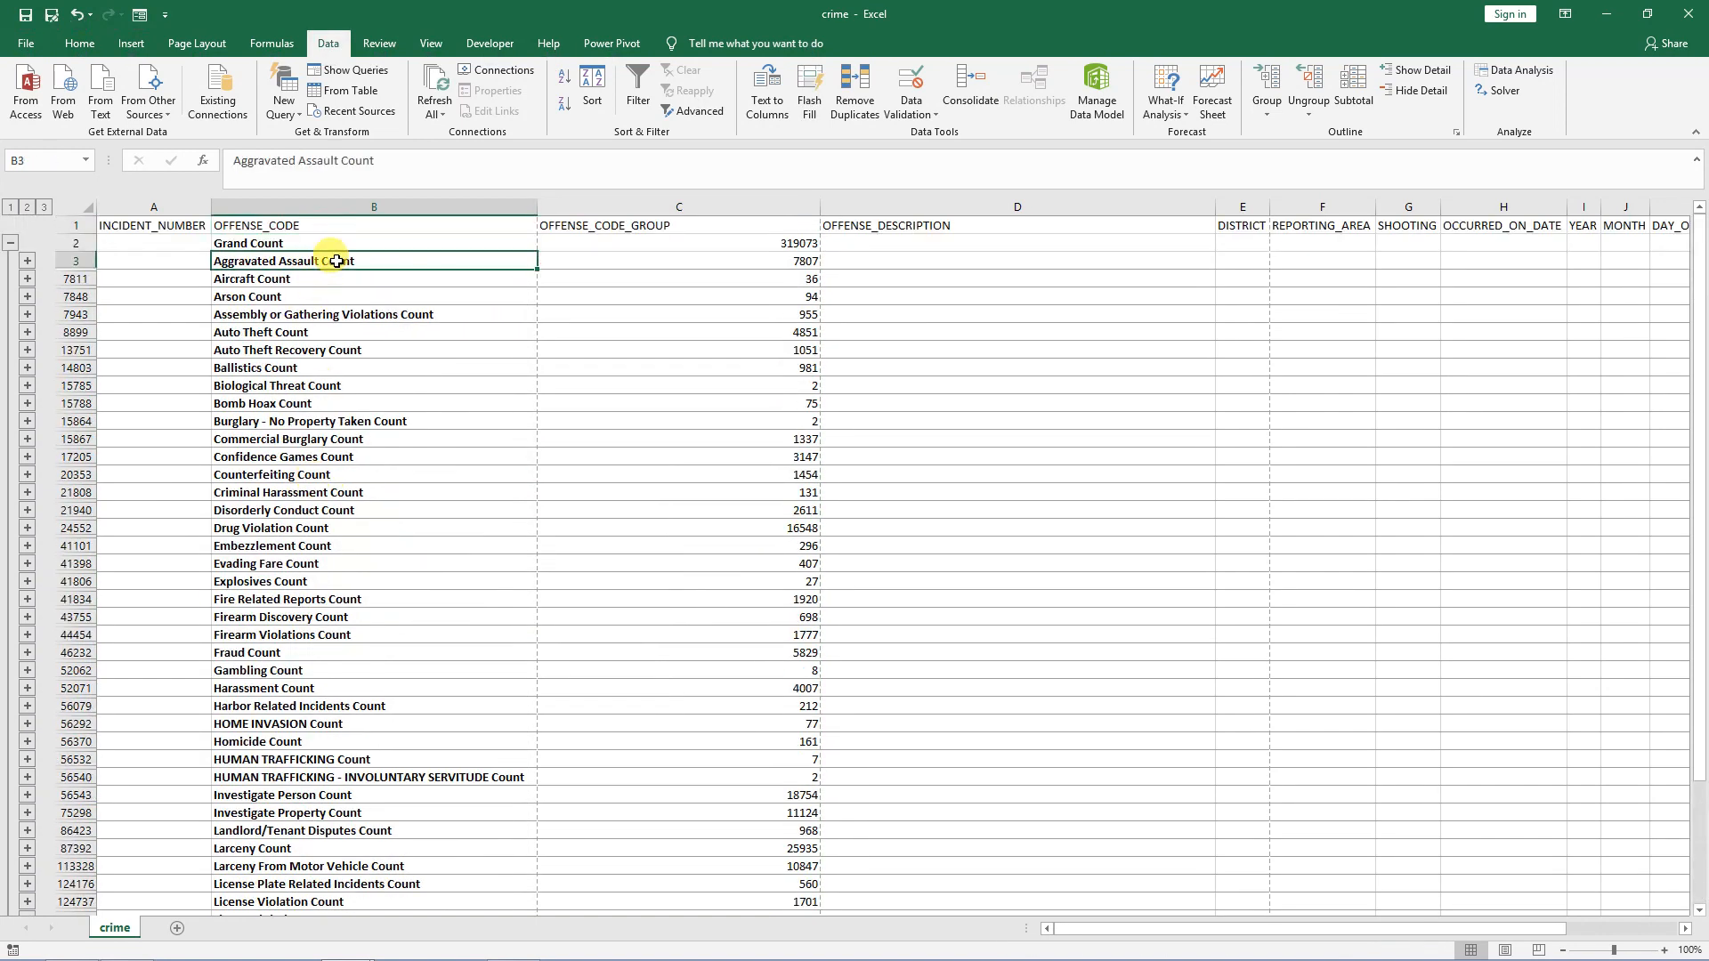
key("shift+Right")
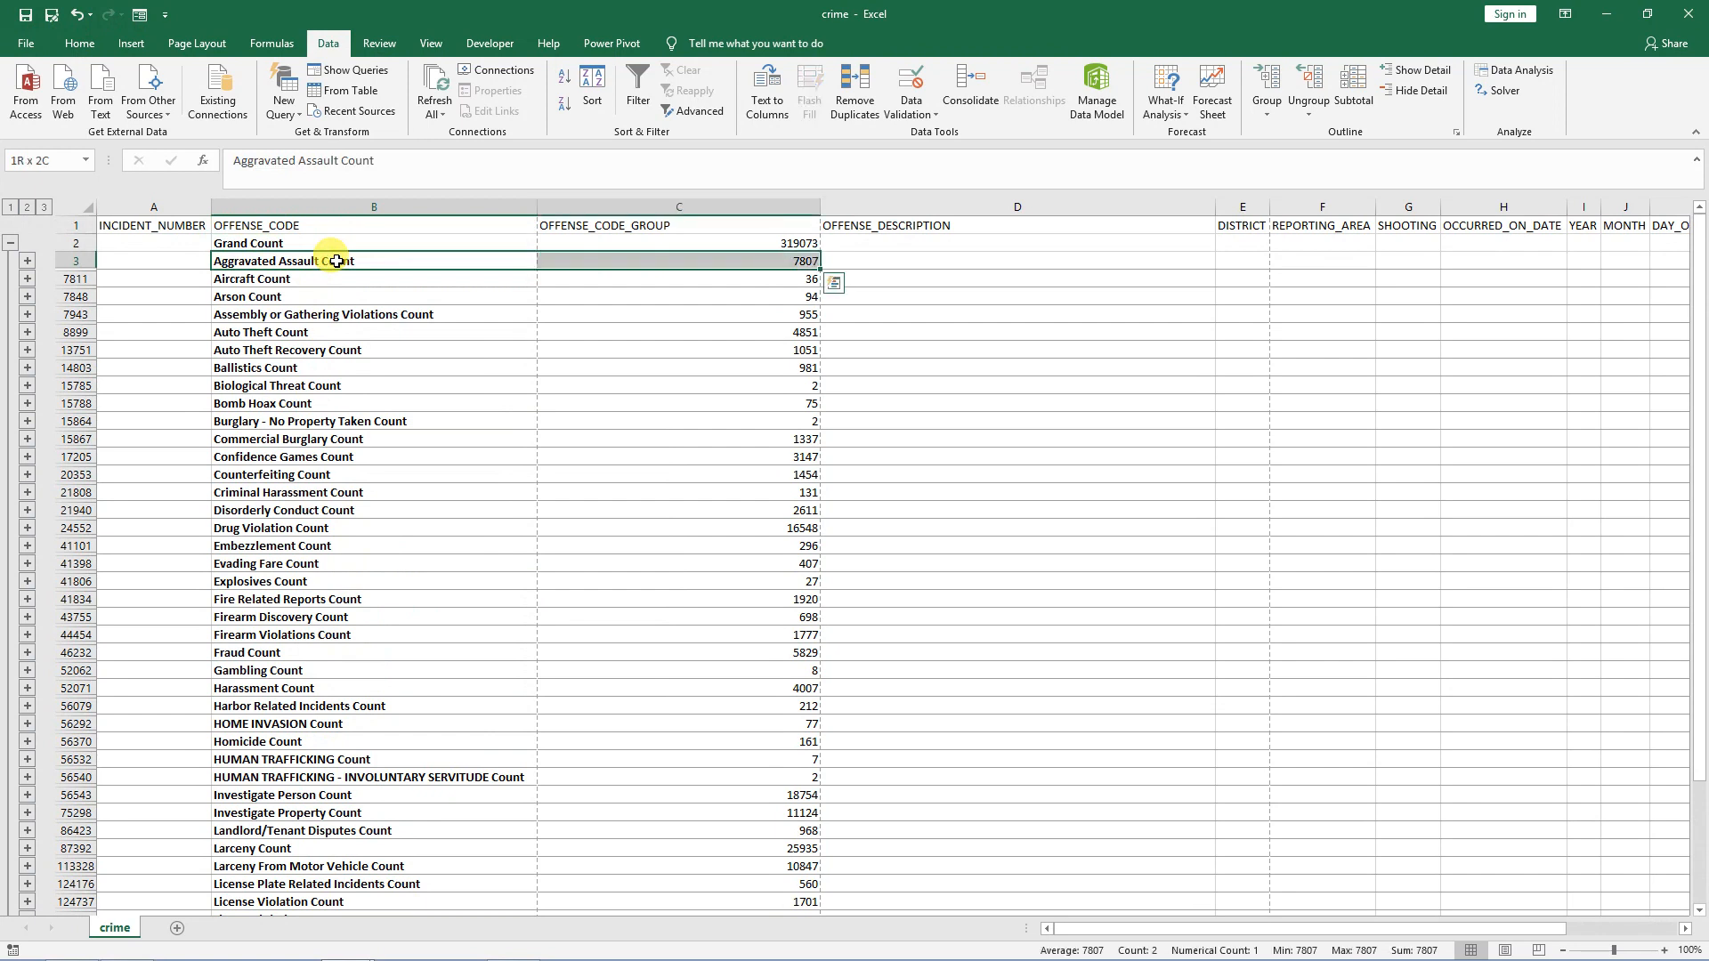
key("ctrl+shift+Down")
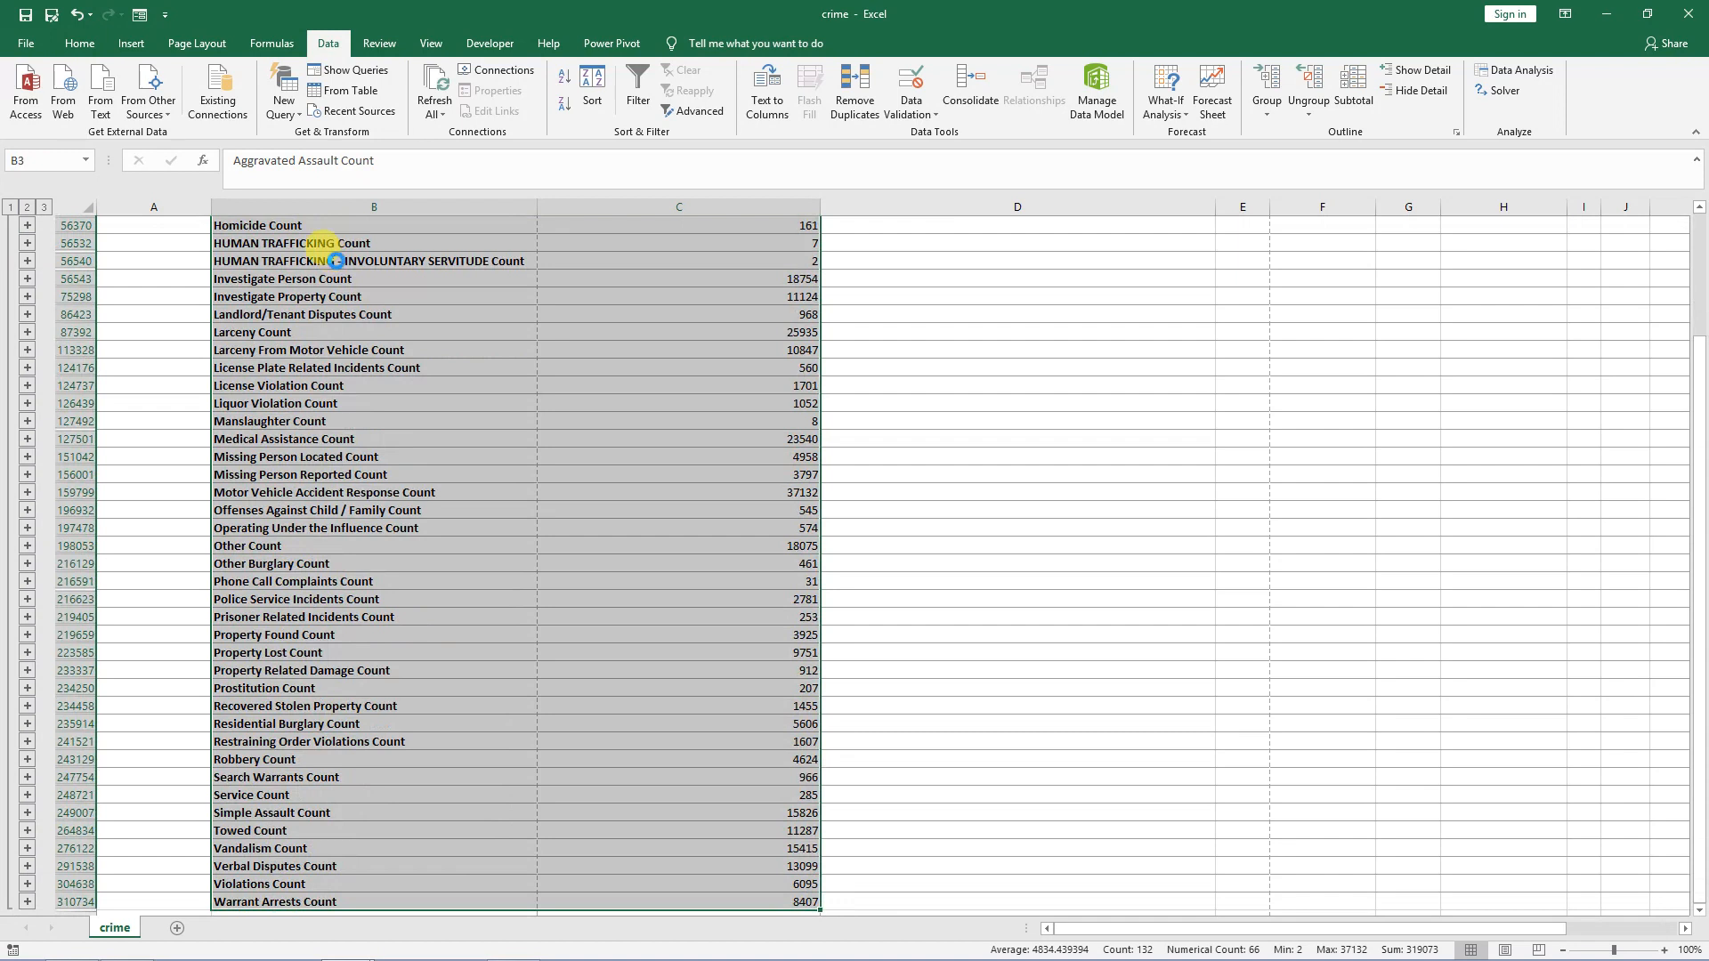
key("ctrl+BackSpace")
key("ctrl+c")
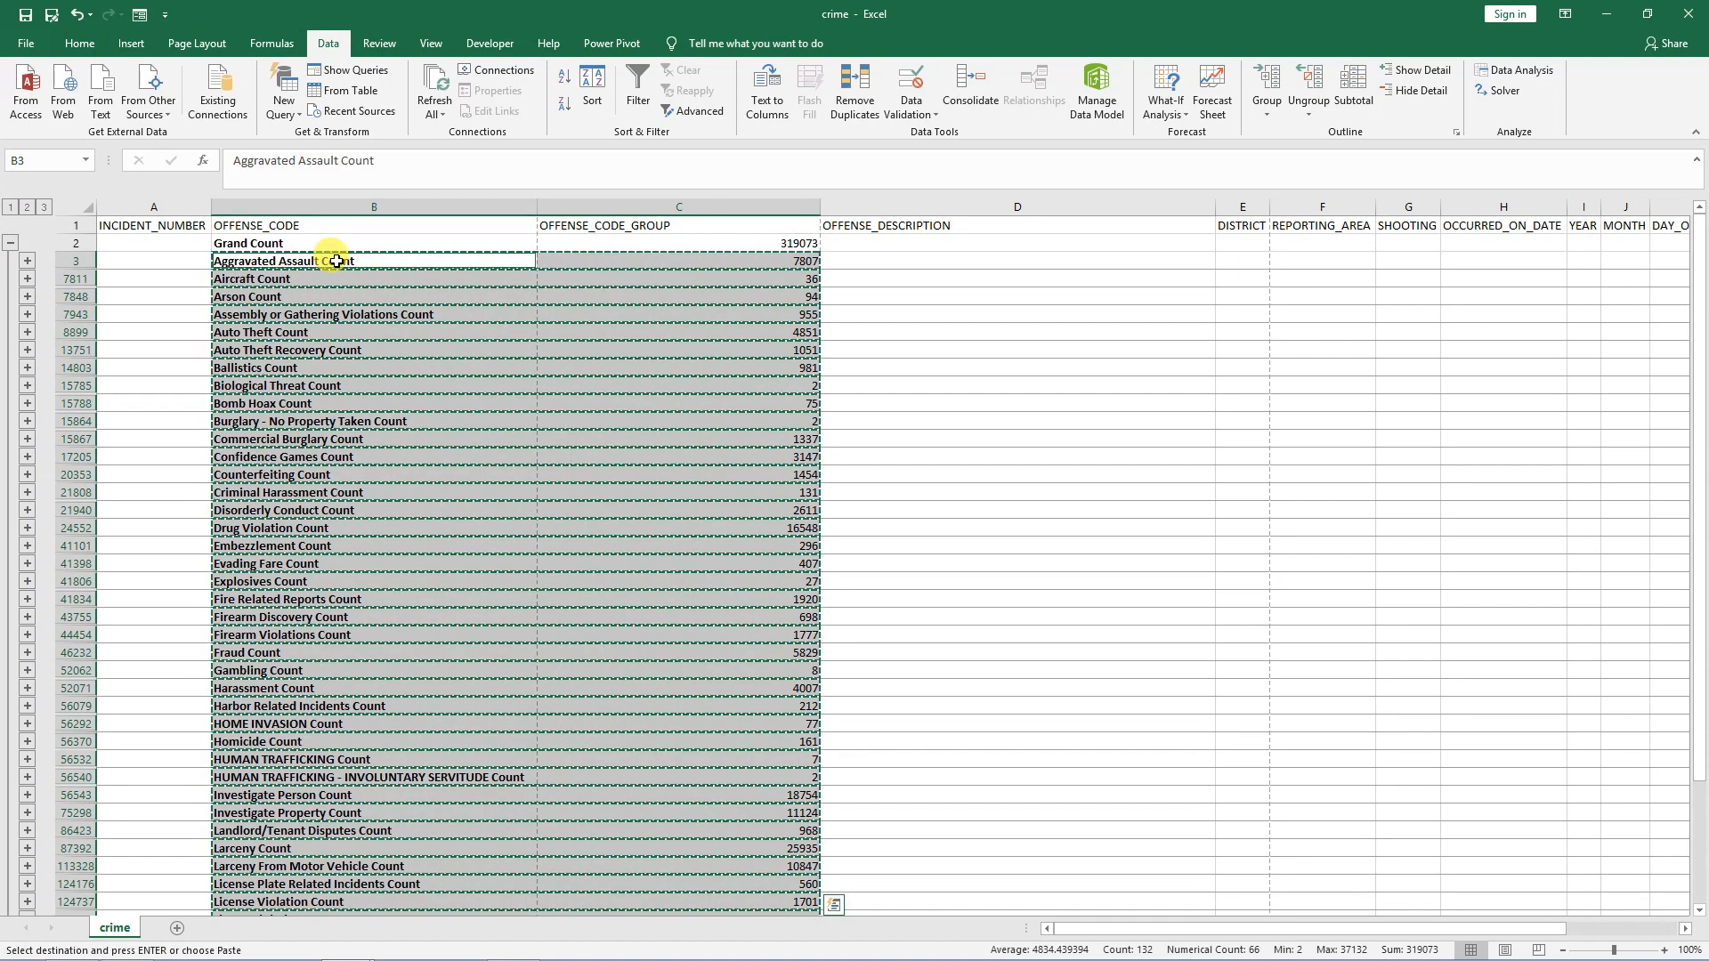
Paste the copied subtotals into a new sheet starting at A1 and autofit the column widths.
left_click(174, 932)
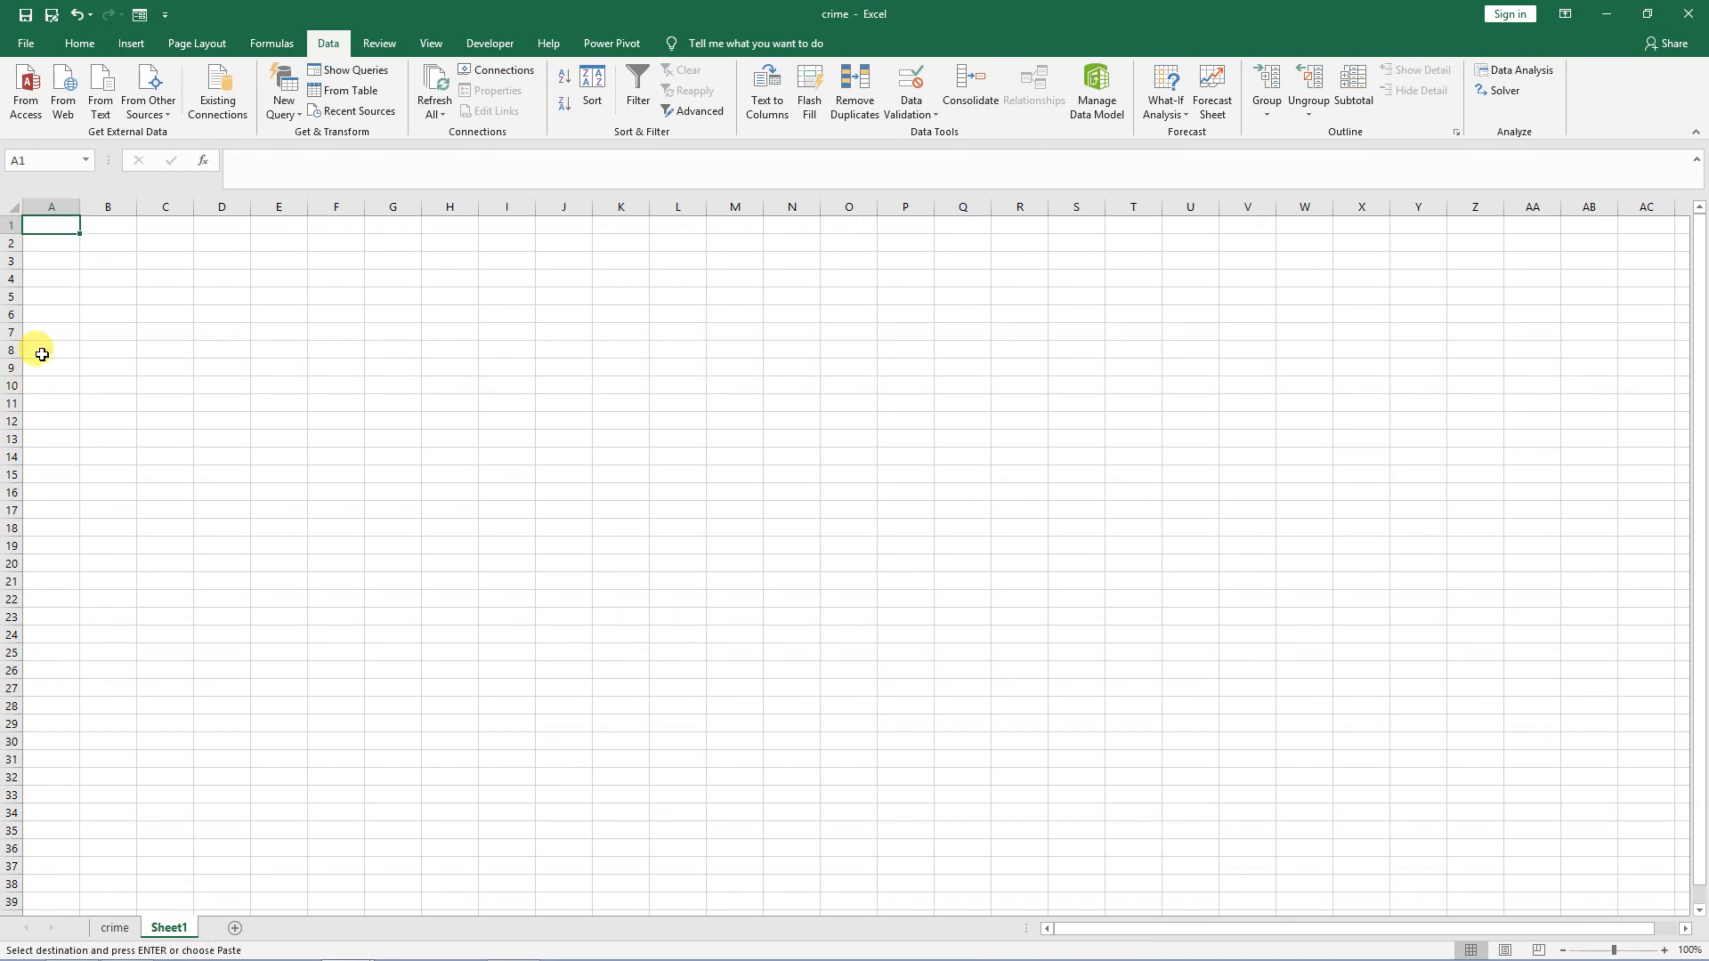
key("ctrl+v")
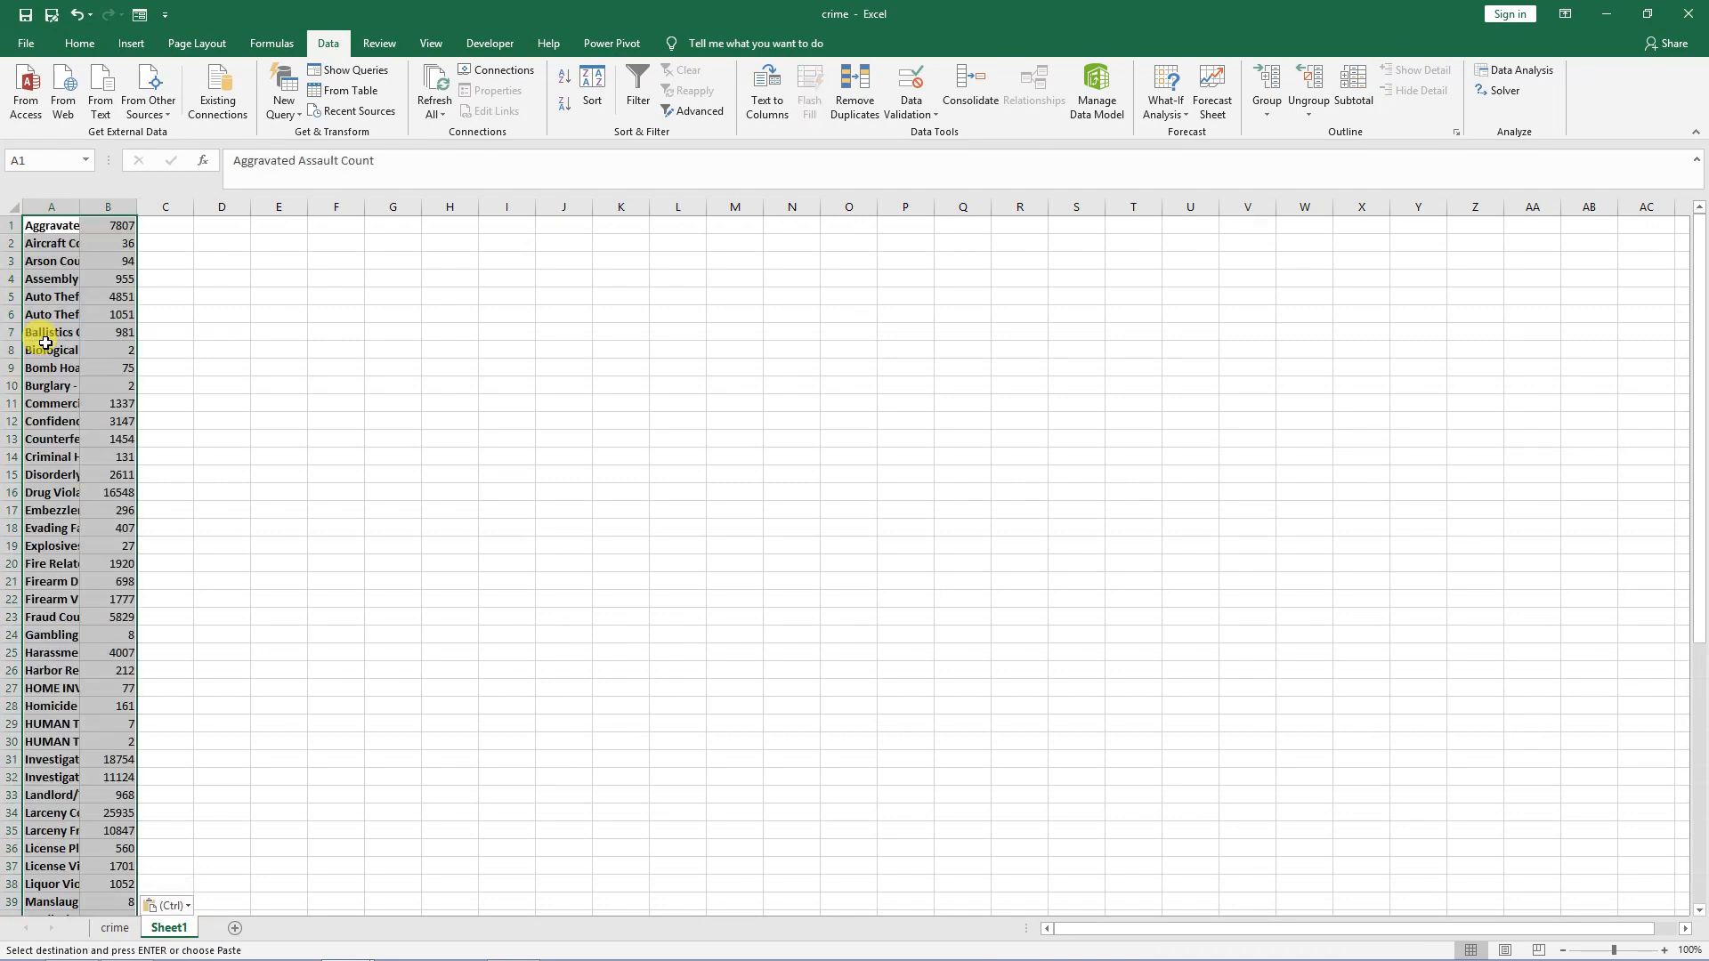
left_click(17, 207)
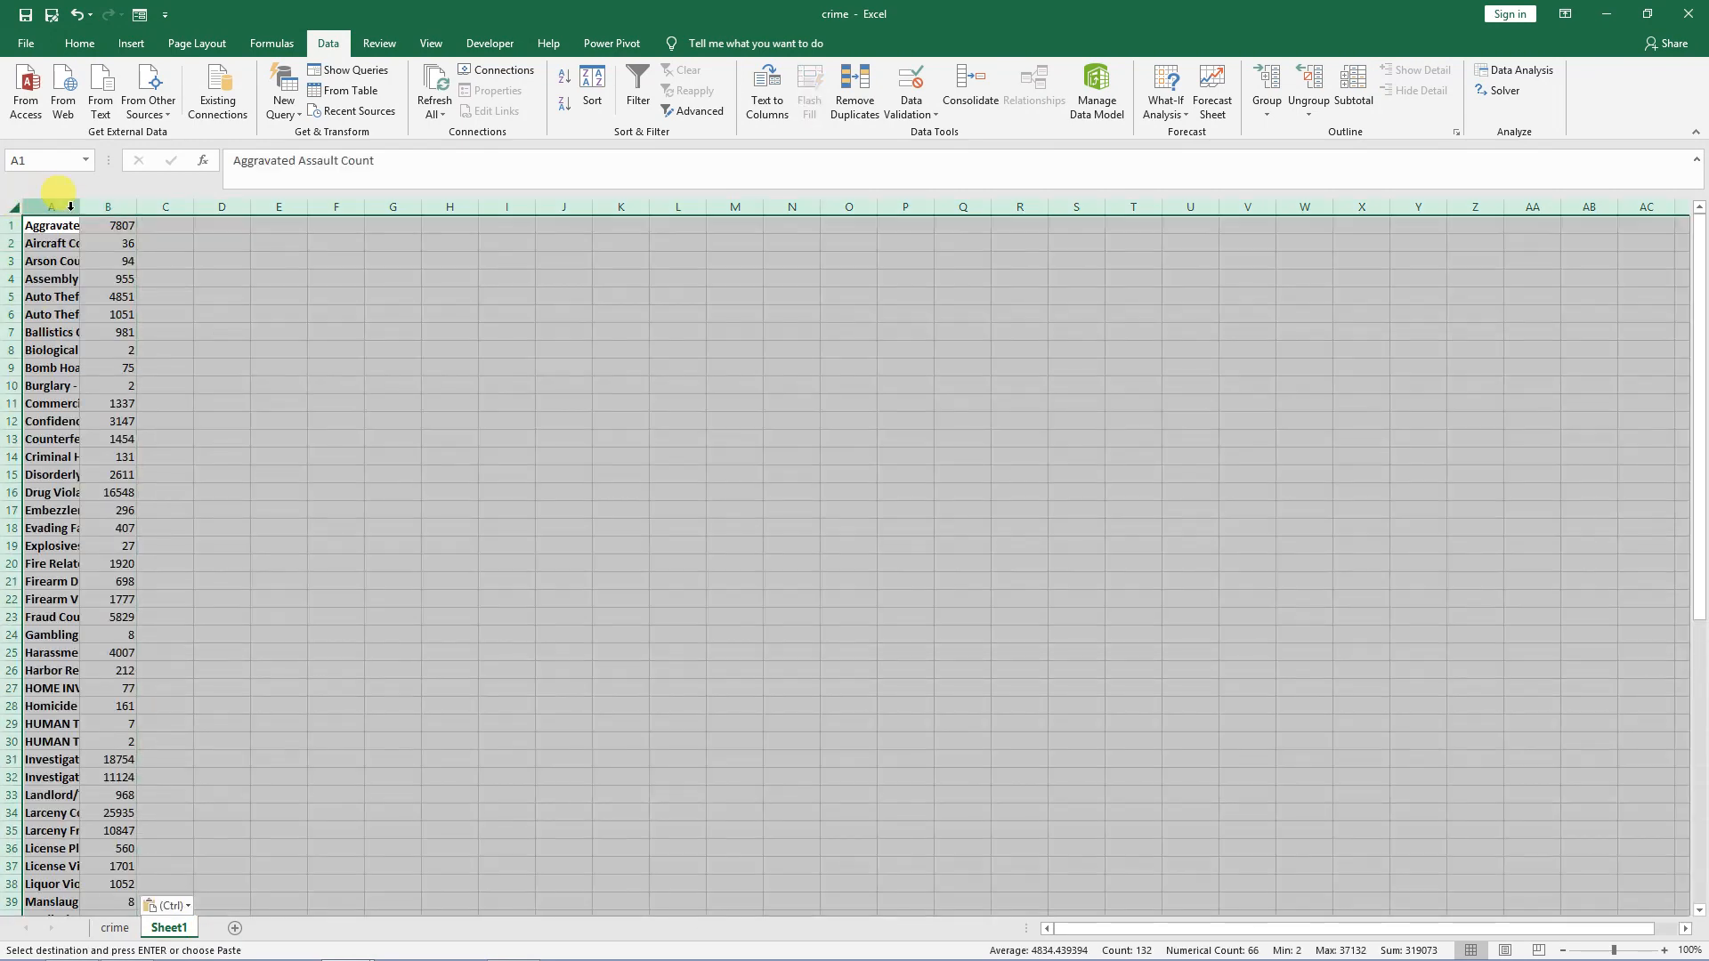
double_click(81, 207)
left_click(483, 292)
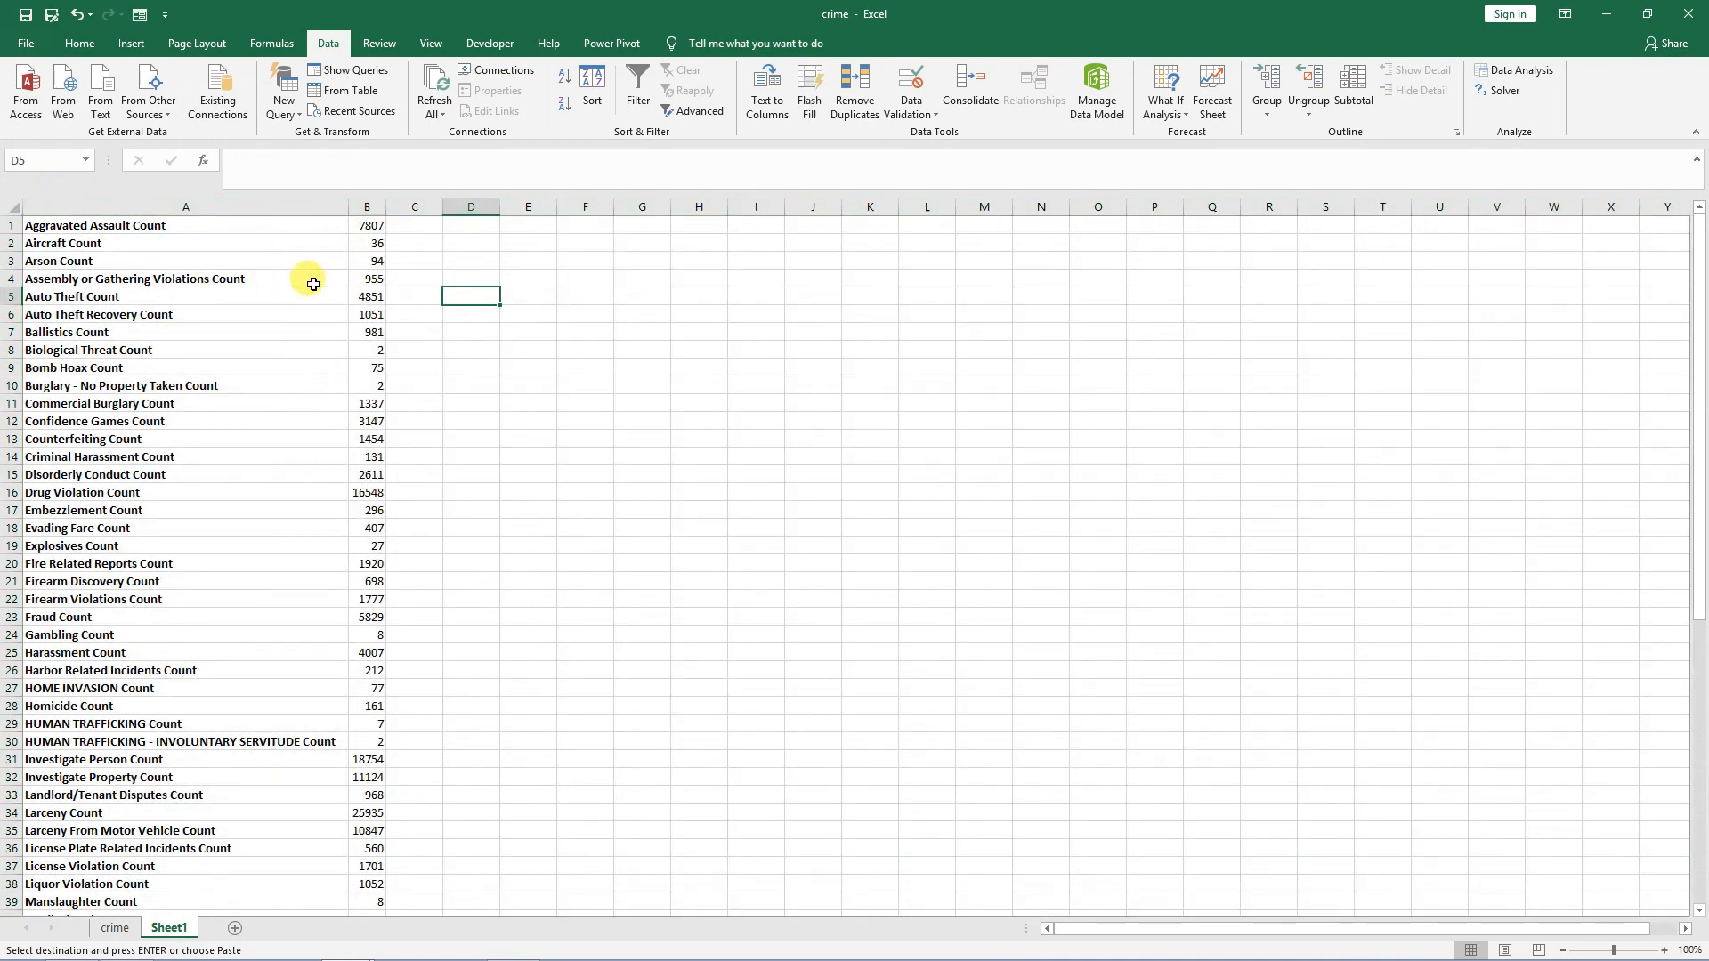
Examine the Aggravated Assault, Aircraft and Arson labels with their counts in columns A and B of Sheet1.
left_click(175, 229)
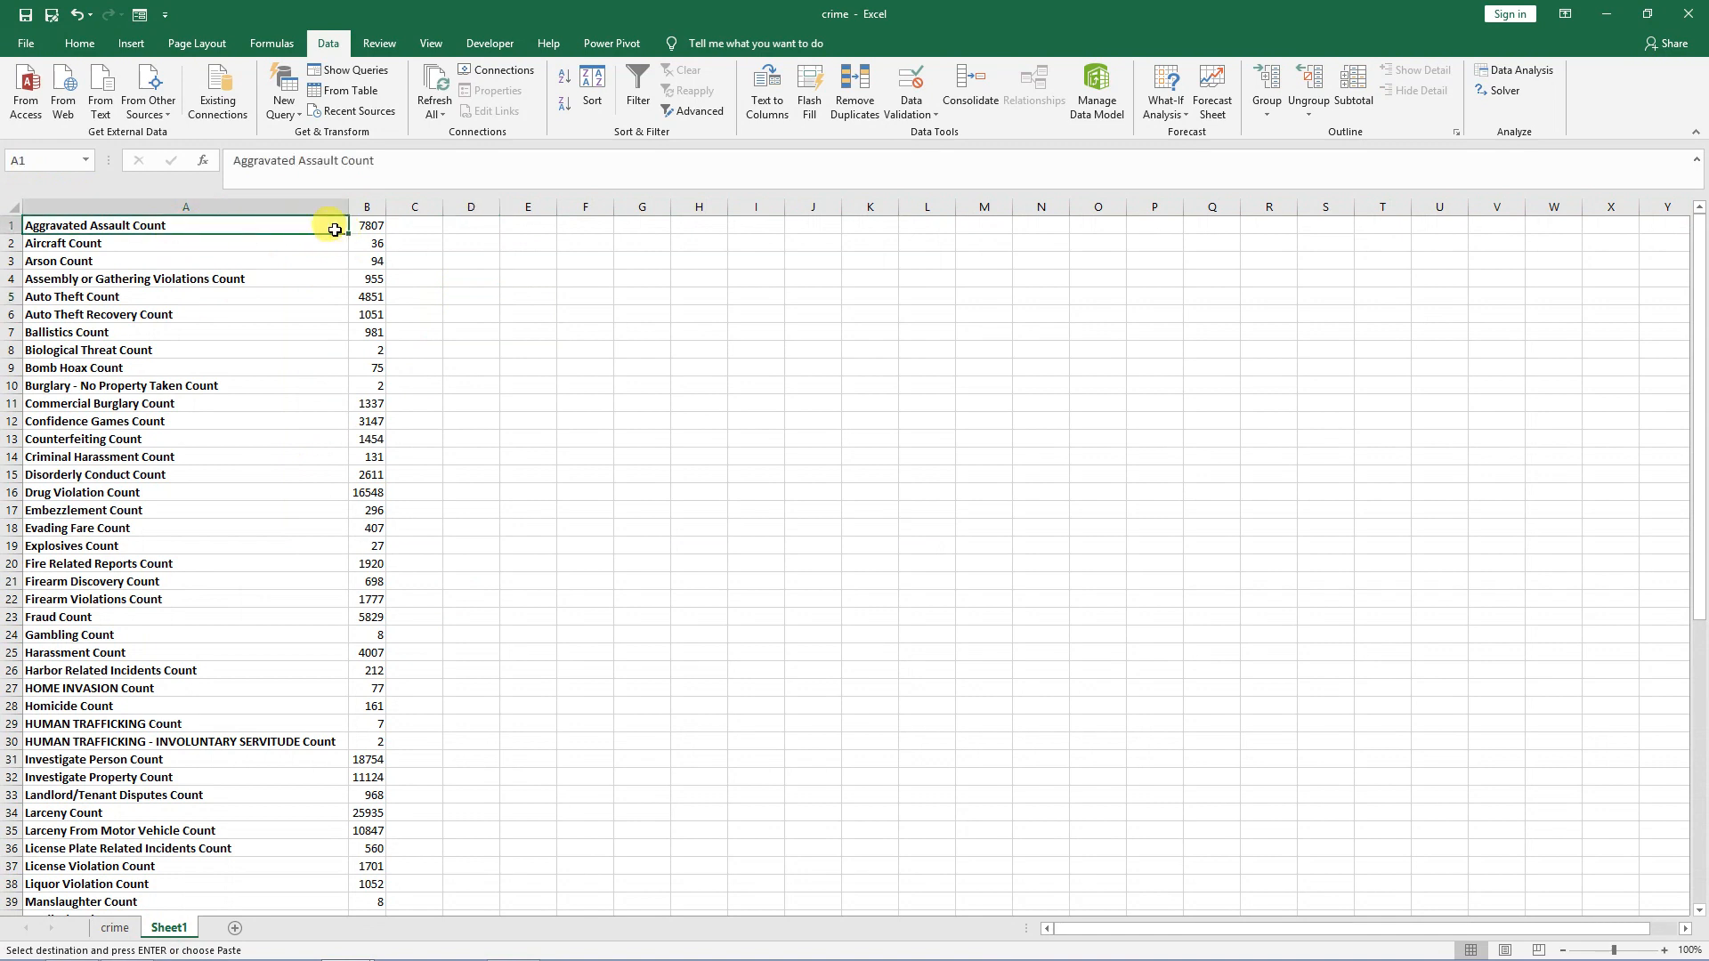
left_click(364, 226)
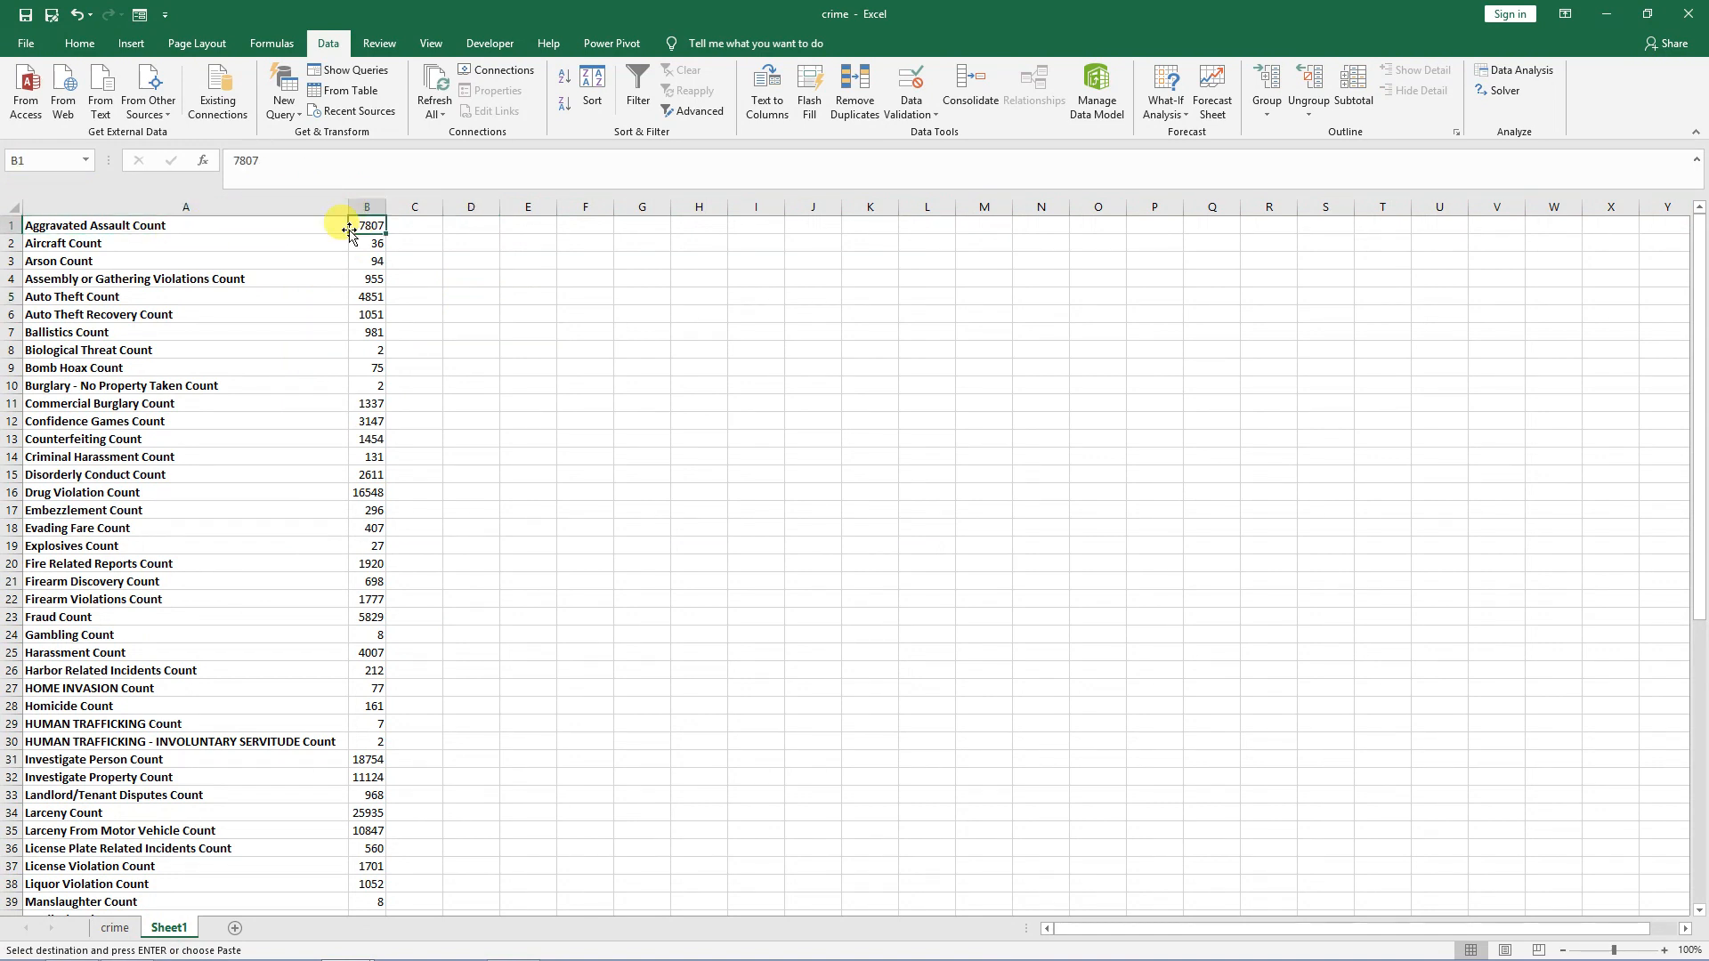
left_click(297, 240)
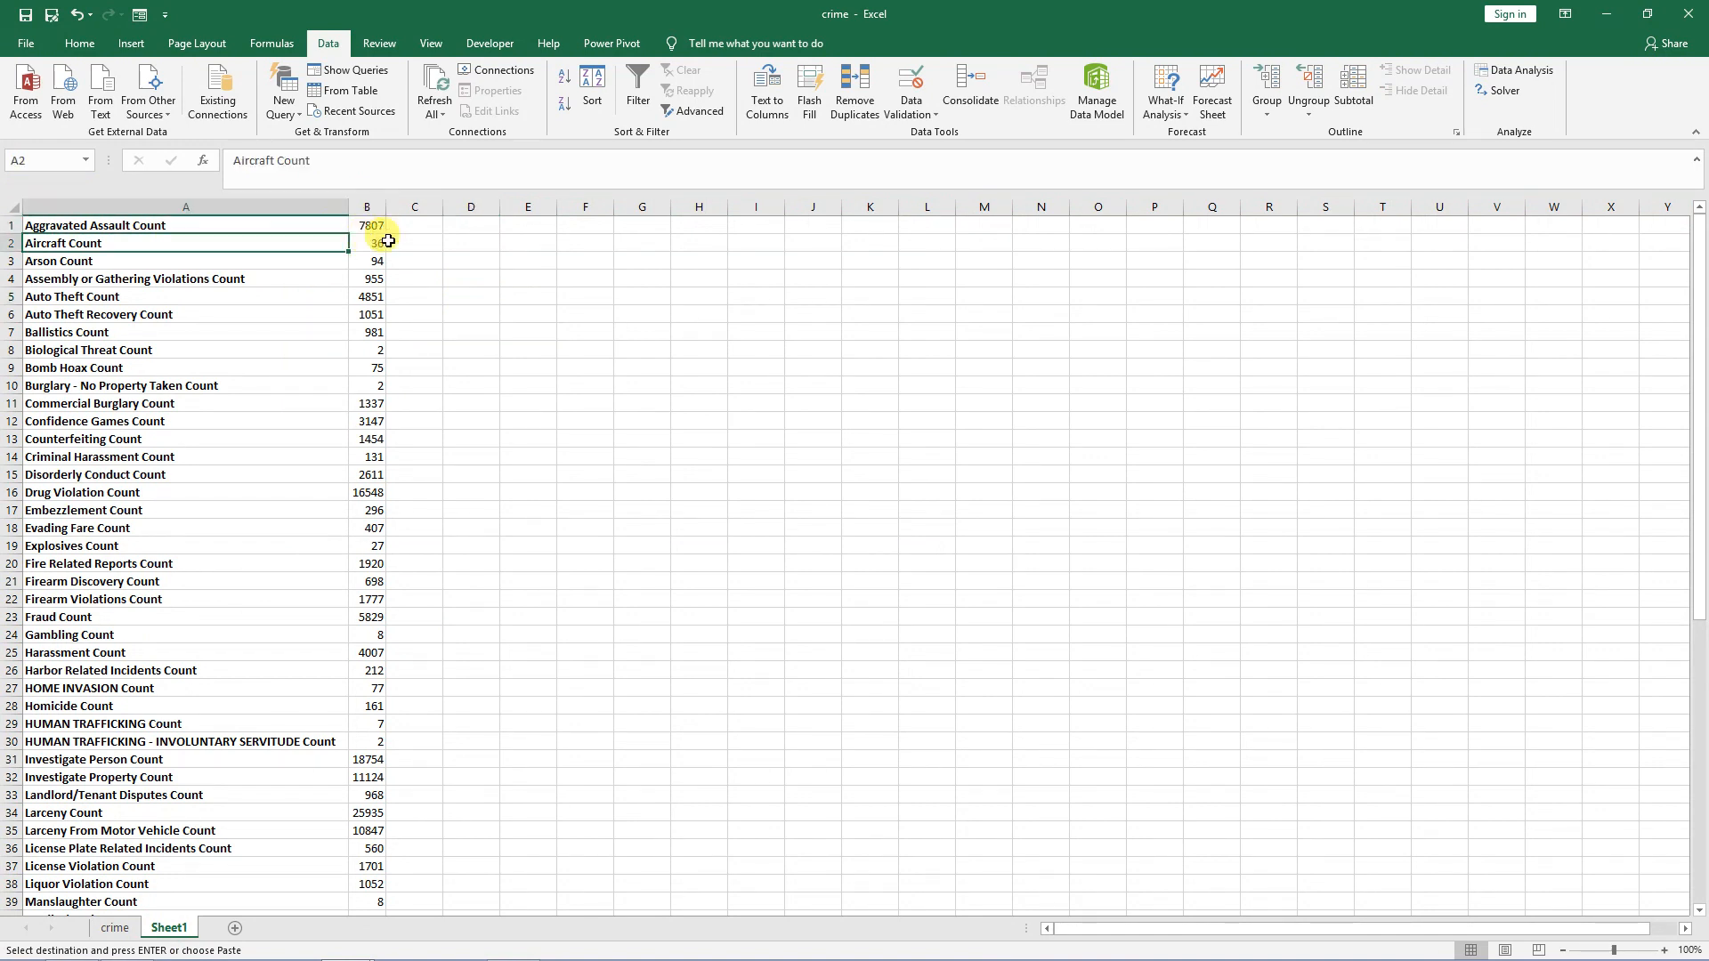
left_click(302, 260)
left_click(368, 259)
Calculate Aggravated Assault's share of all incidents in C1 with the formula =B1/SUM($B$1:$B$66).
left_click(406, 227)
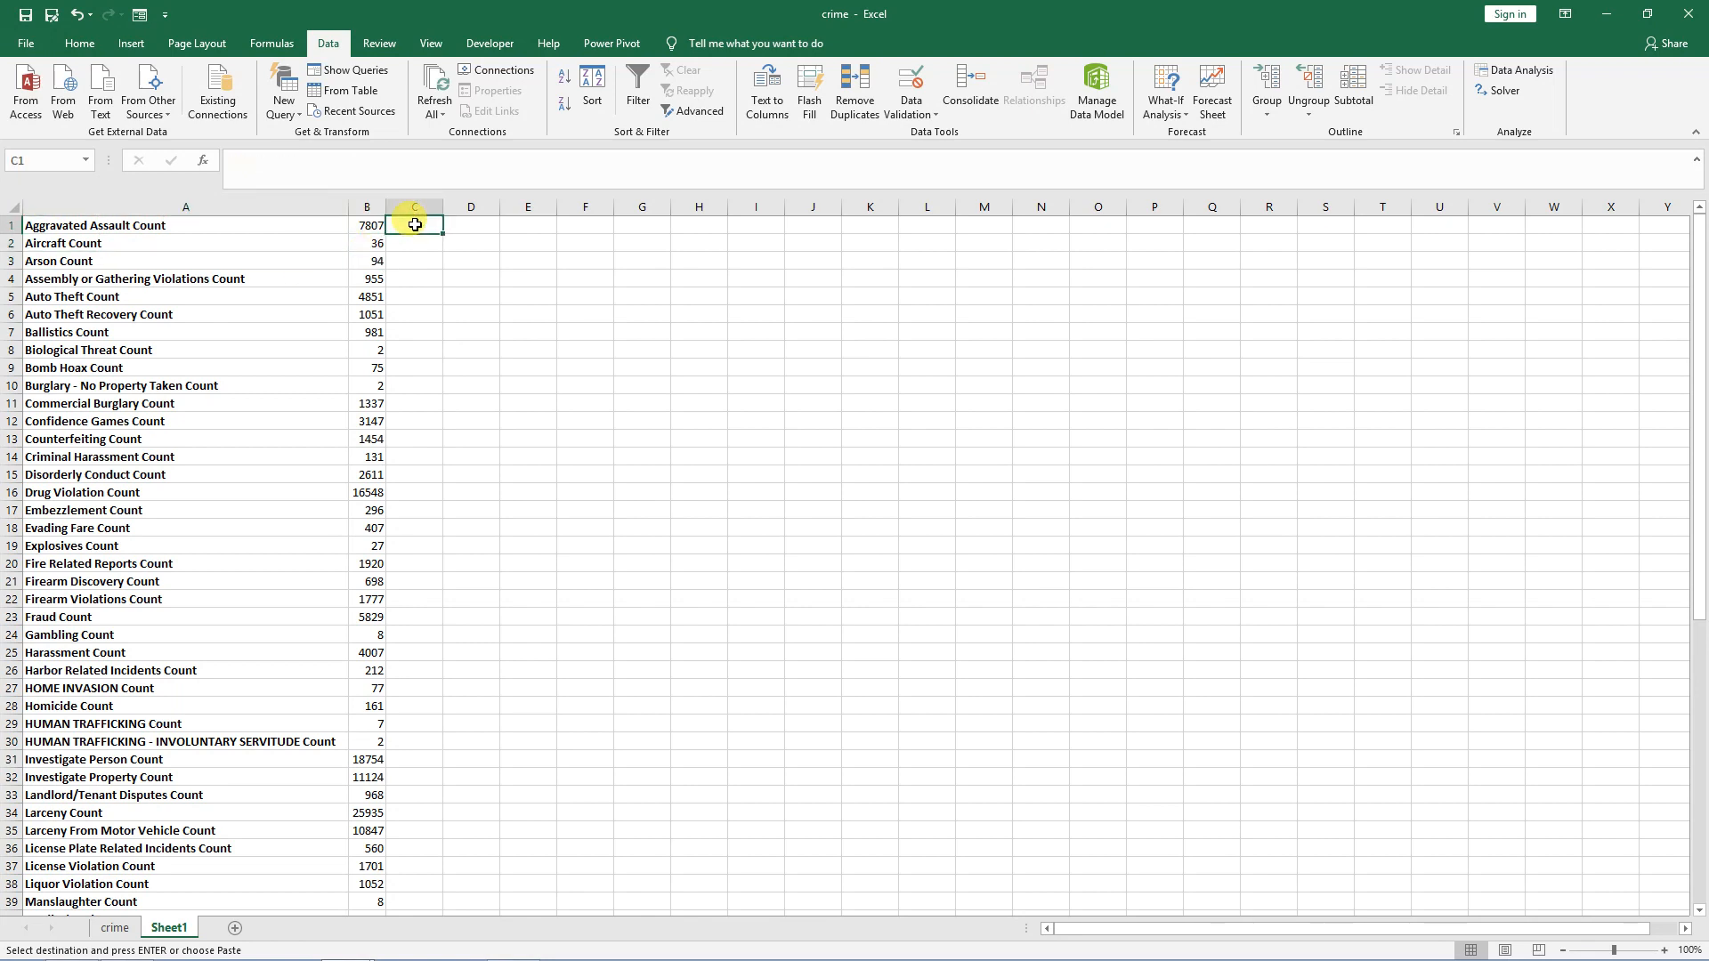
left_click(364, 224)
left_click(401, 224)
type("=")
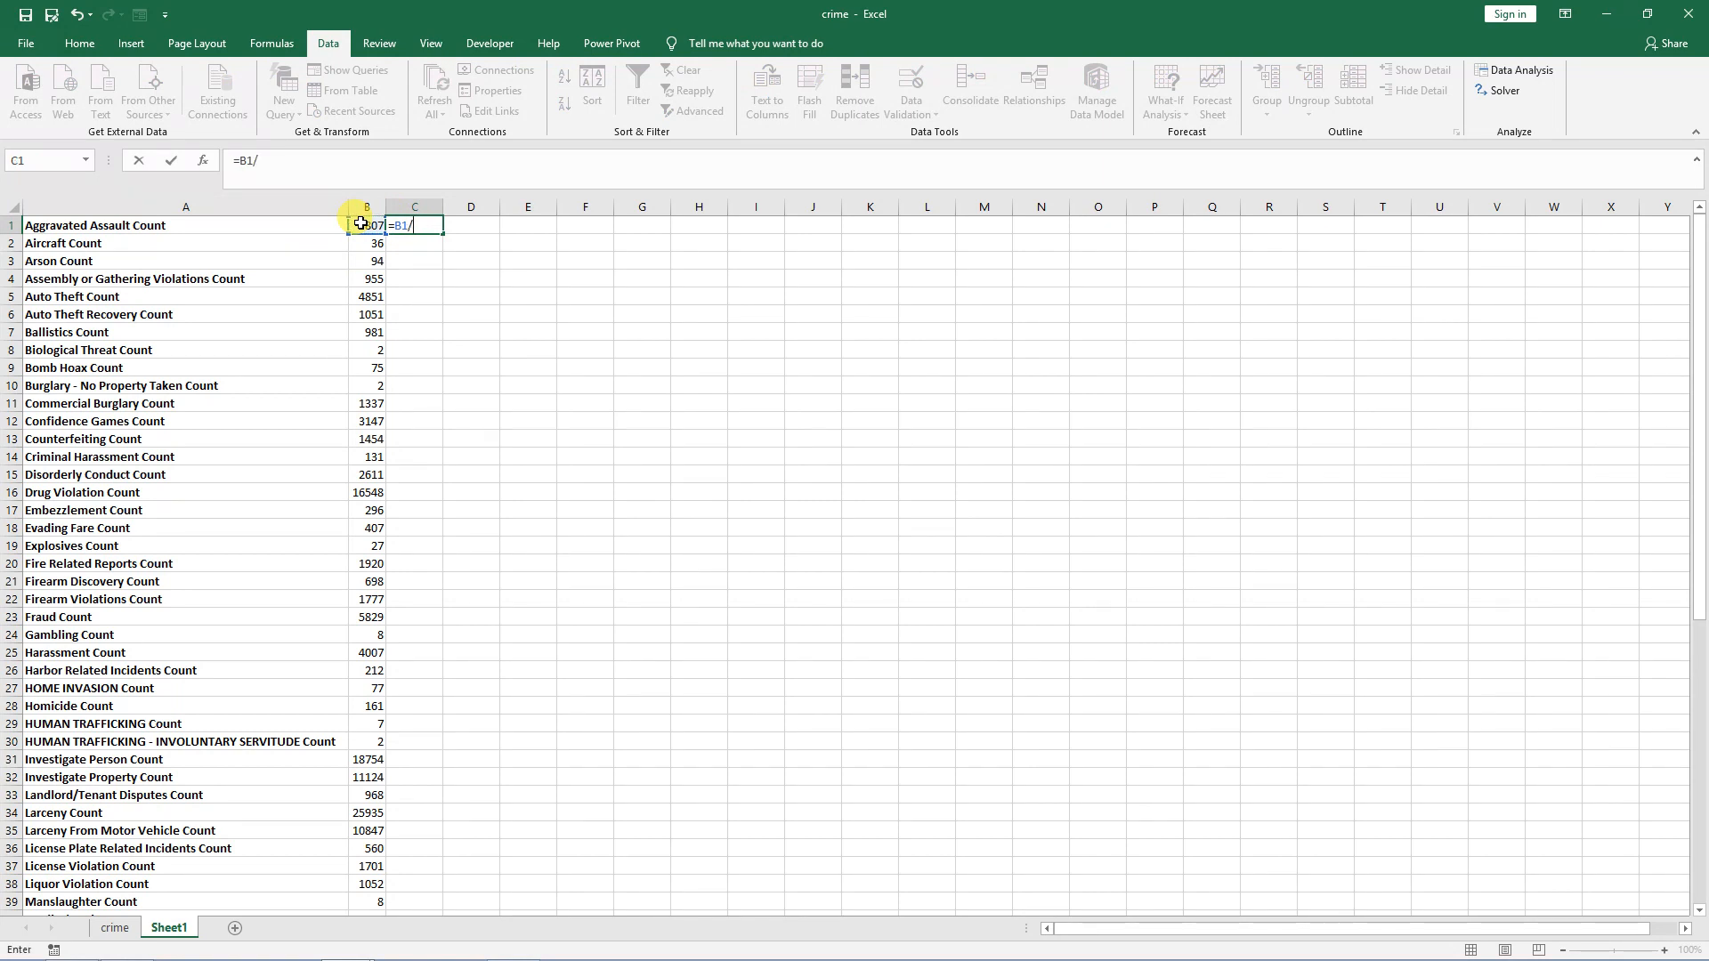
type("SUM(")
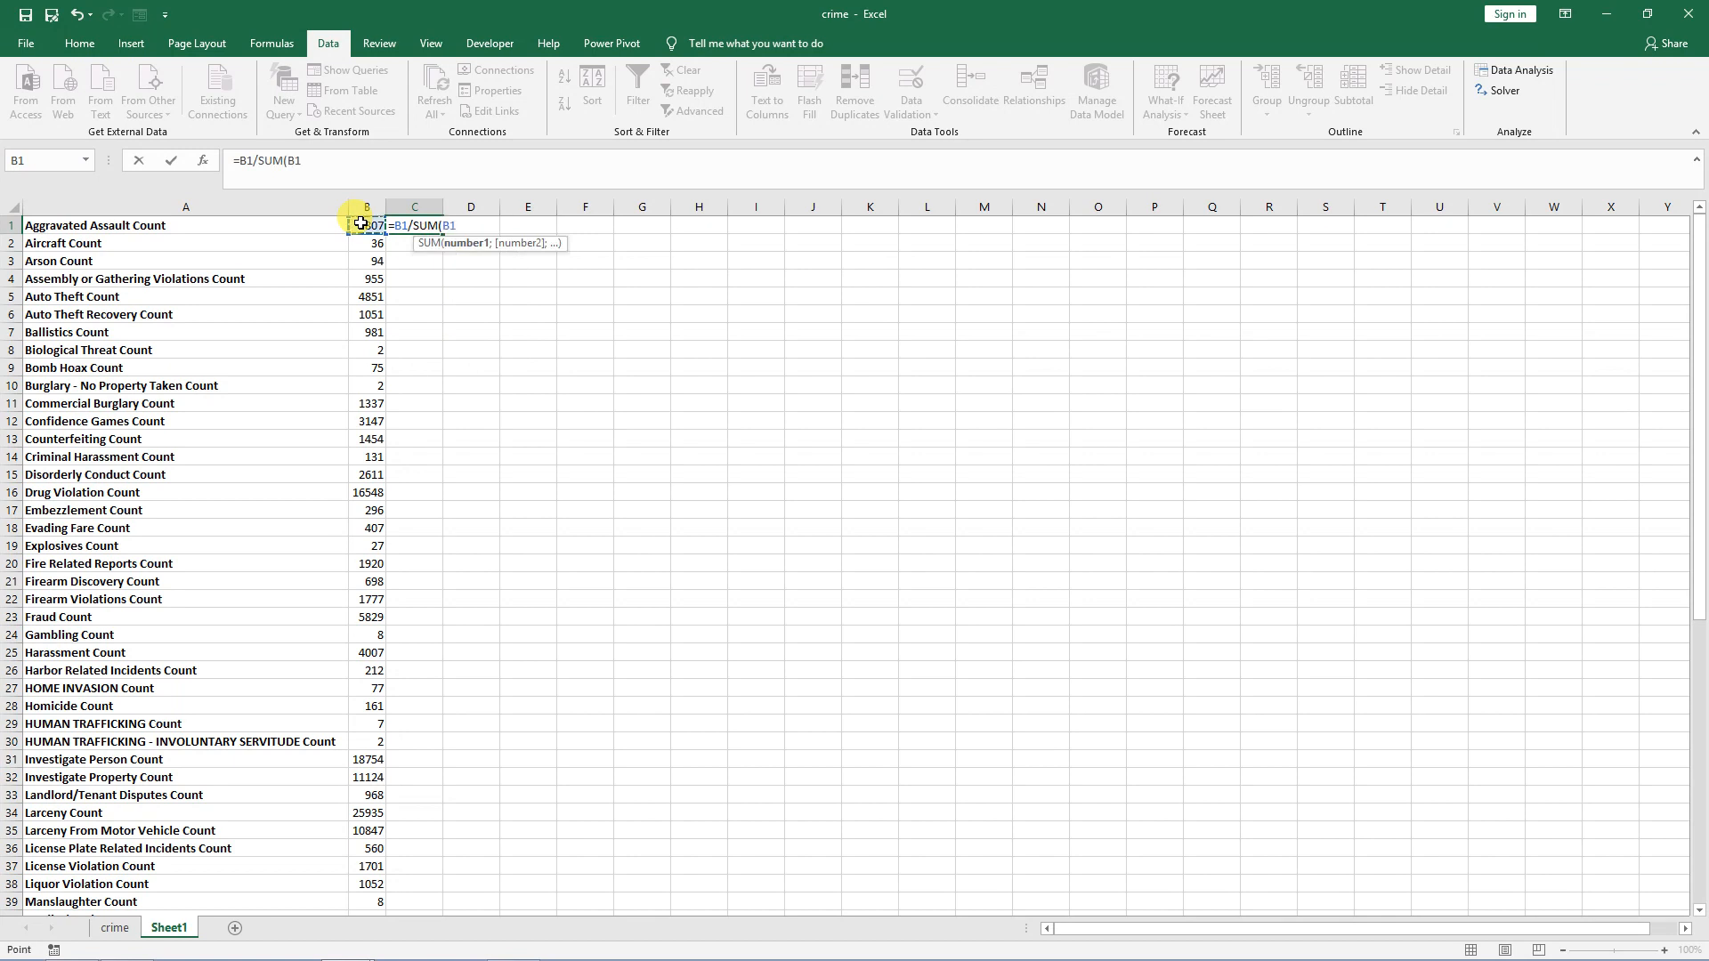
key("ctrl+shift+Down")
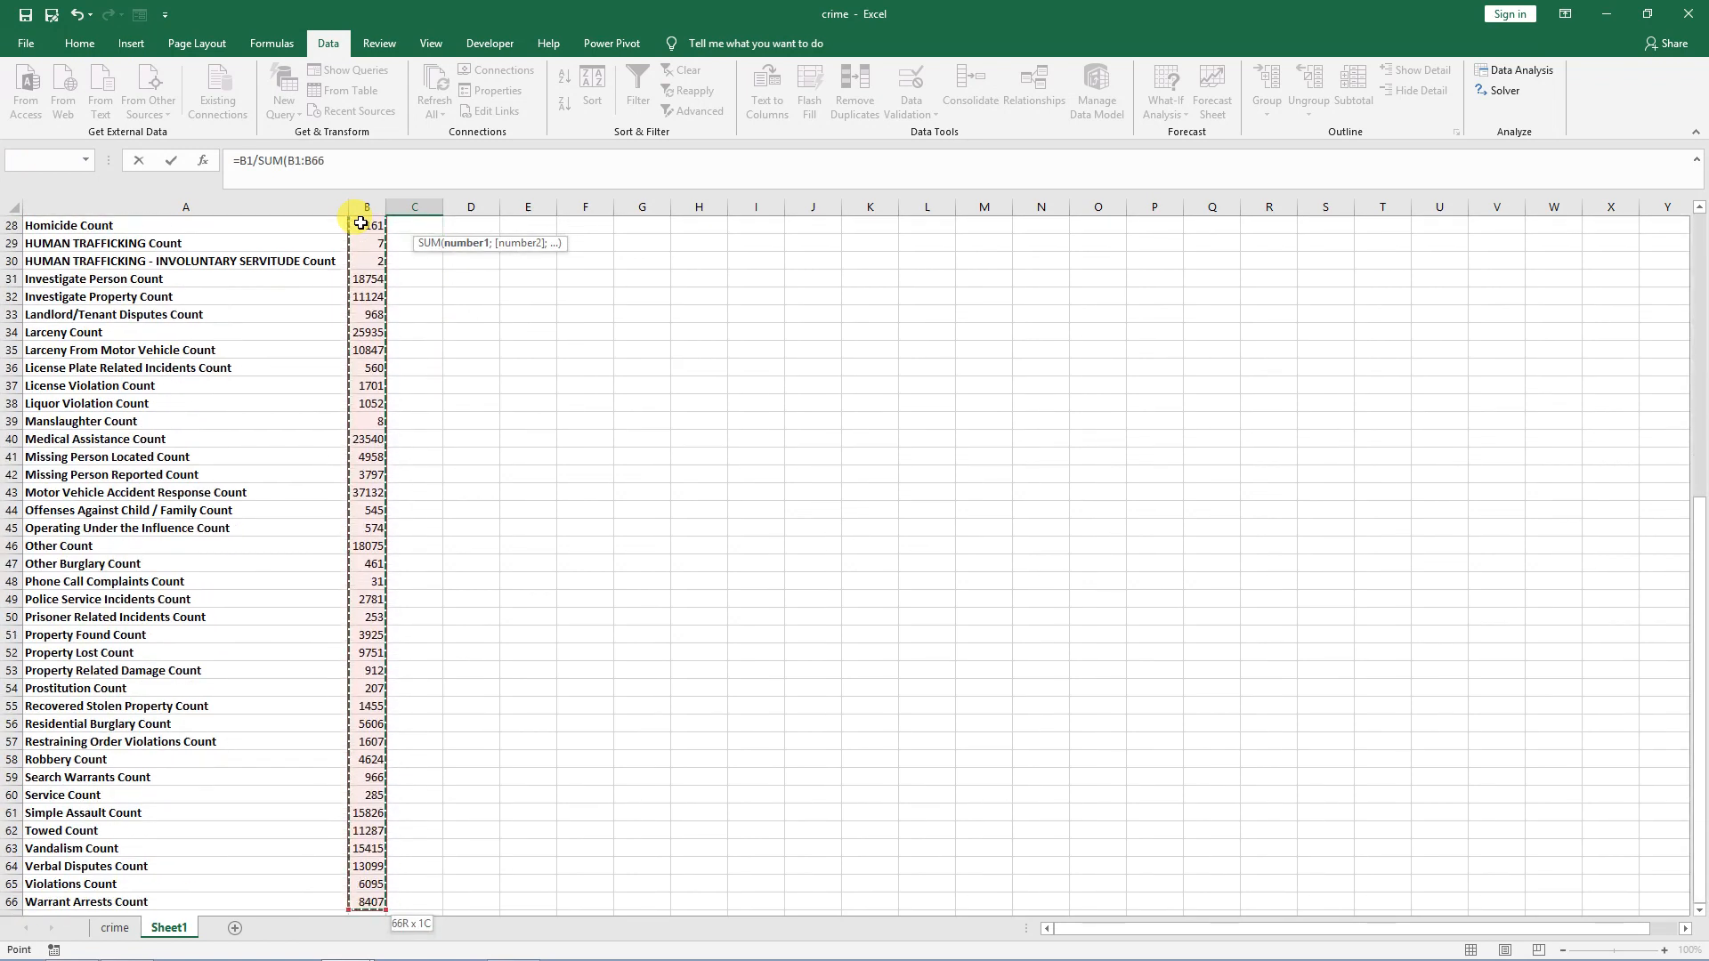
key("F4")
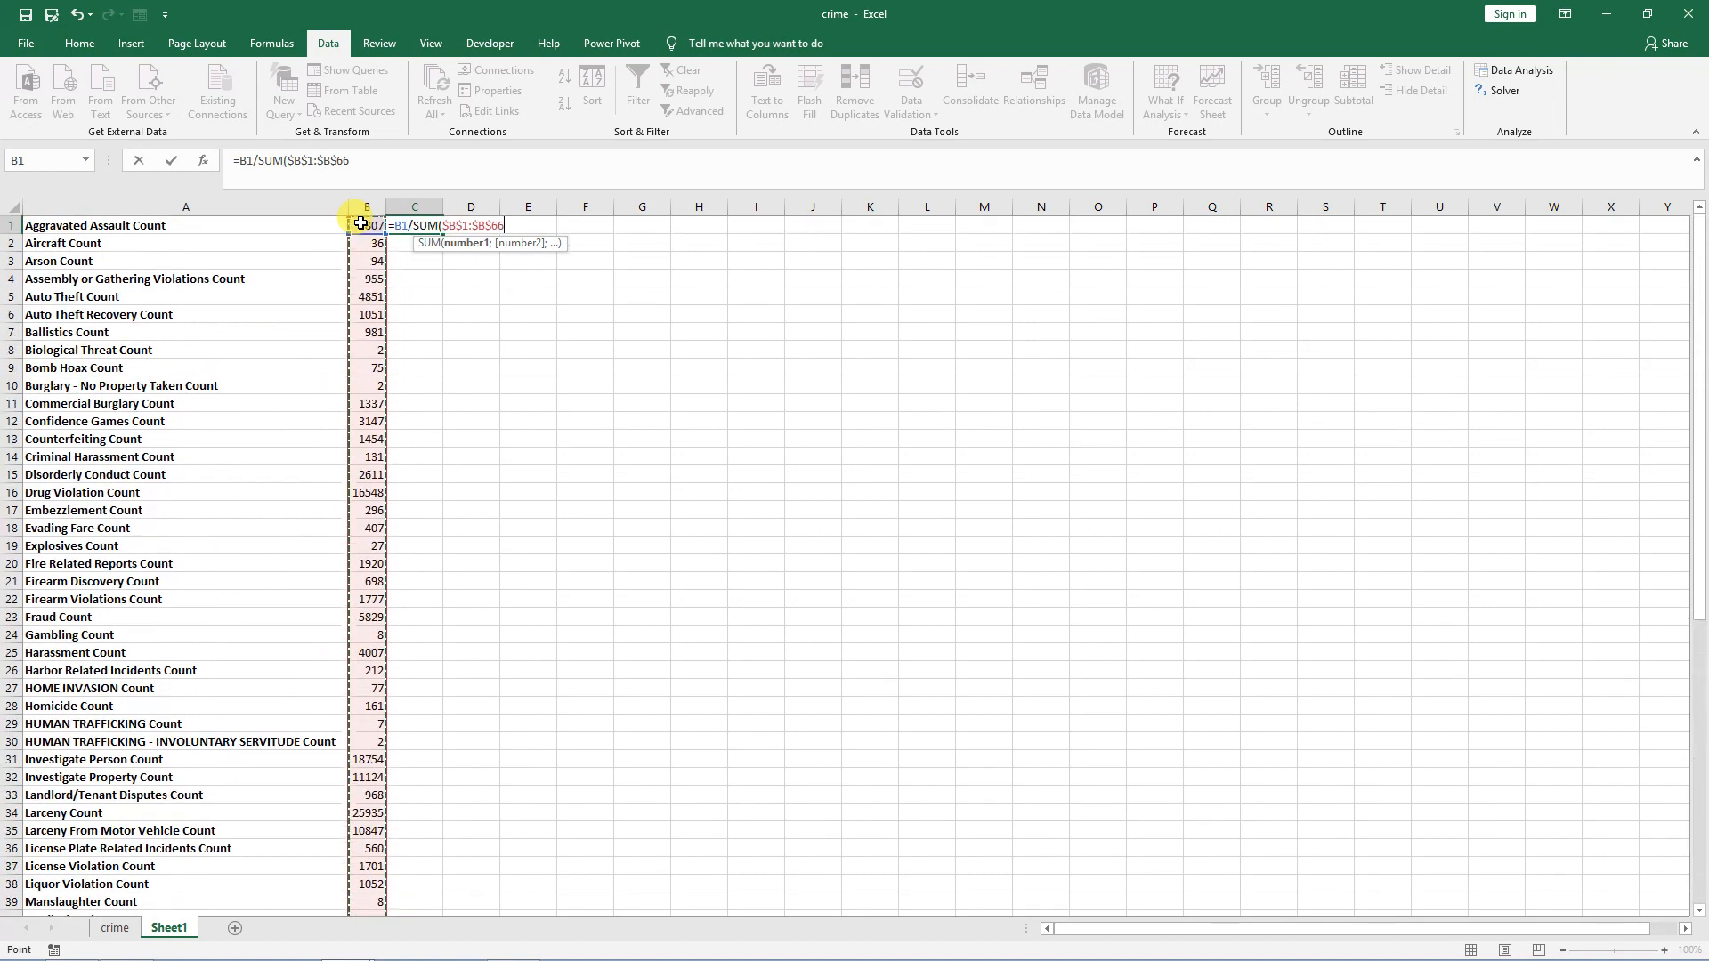
type(")")
key("Return")
Fill the share formula from C1 down to row 66 and check the filled column.
left_click(415, 296)
left_click(415, 225)
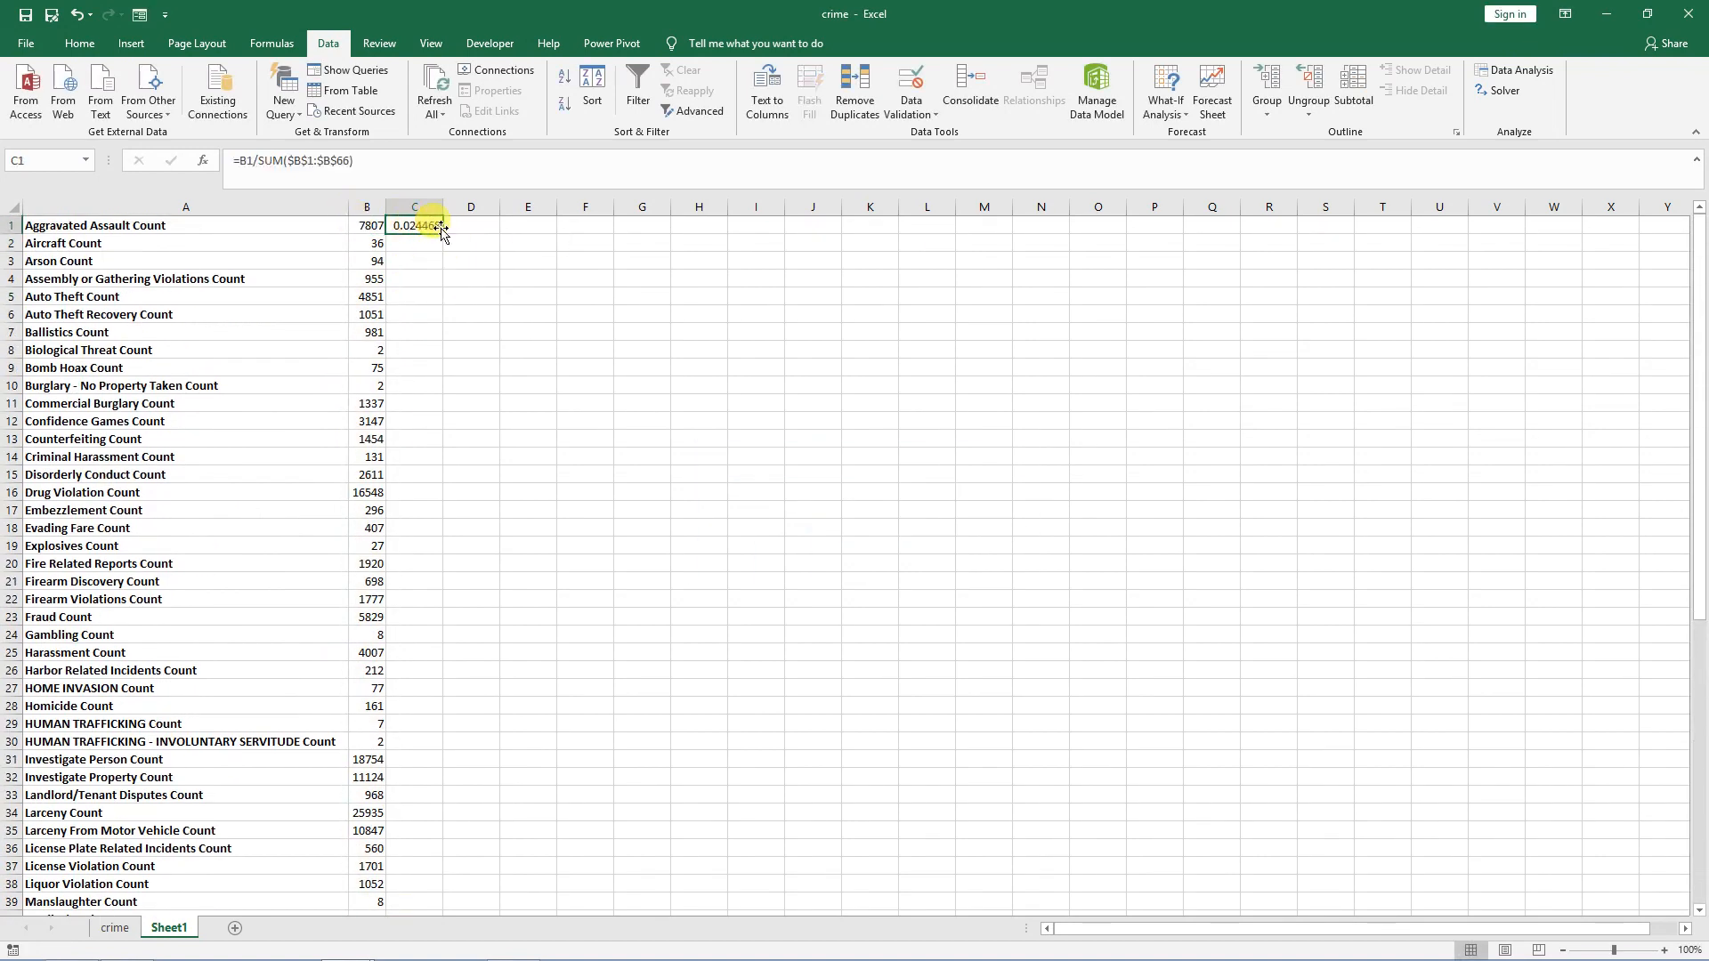
double_click(442, 234)
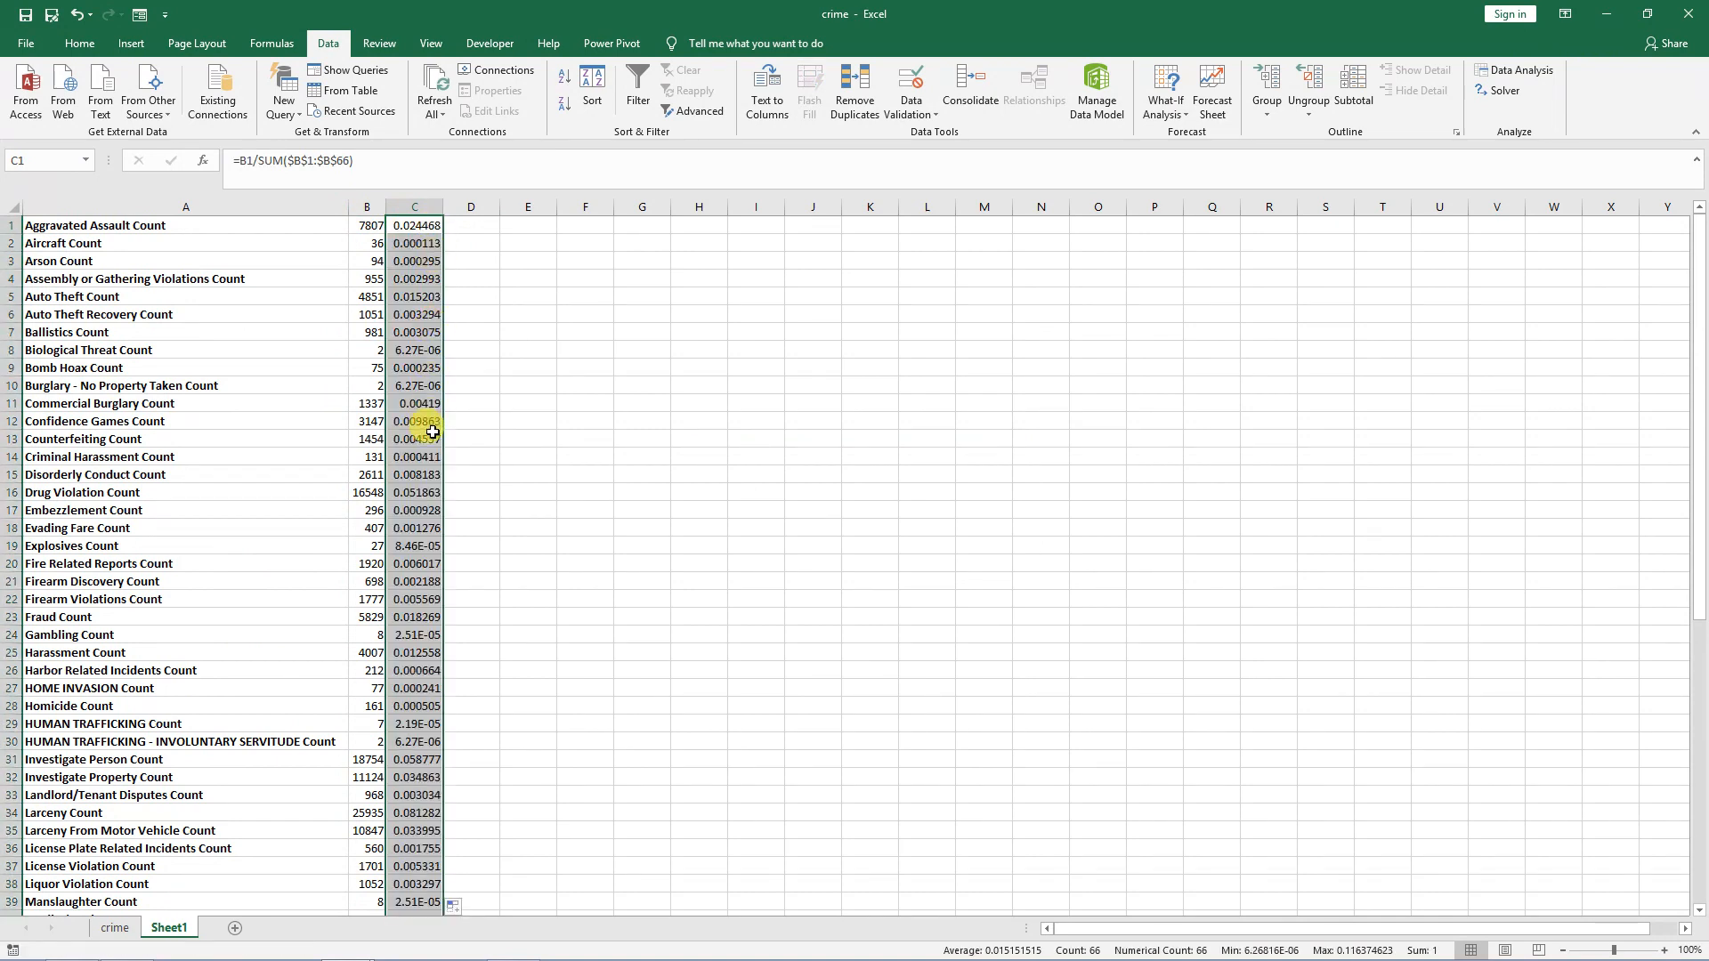
scroll(427, 623, "down", 3)
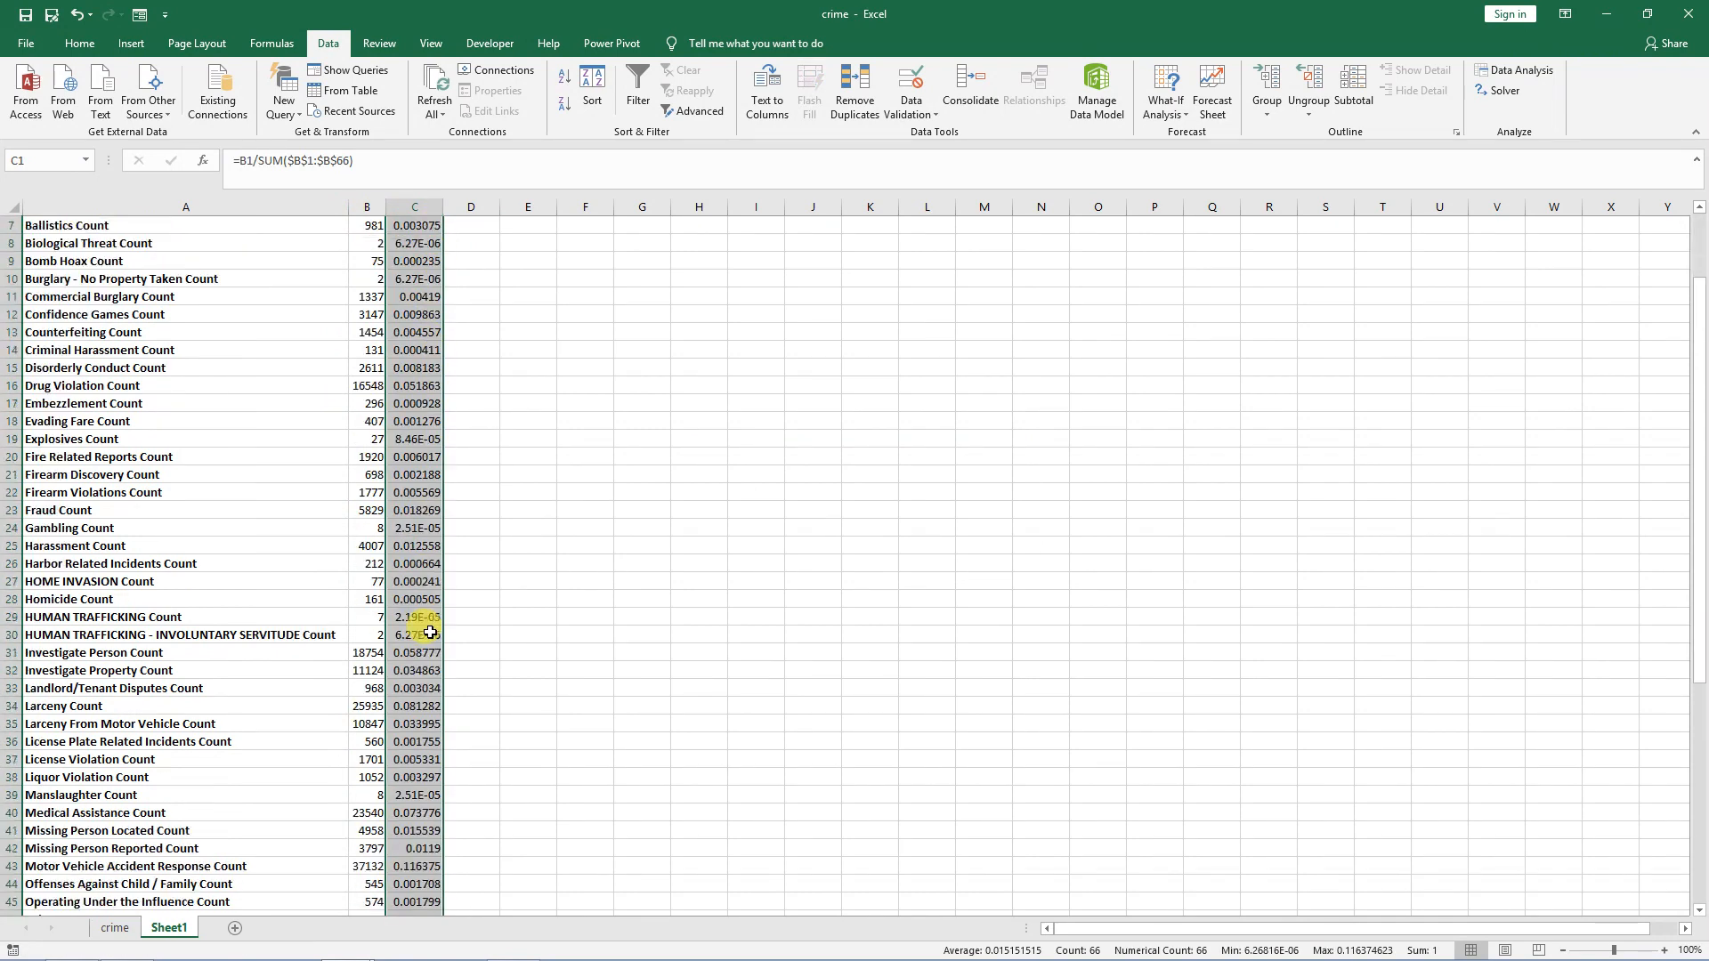
scroll(431, 724, "down", 3)
scroll(431, 724, "up", 7)
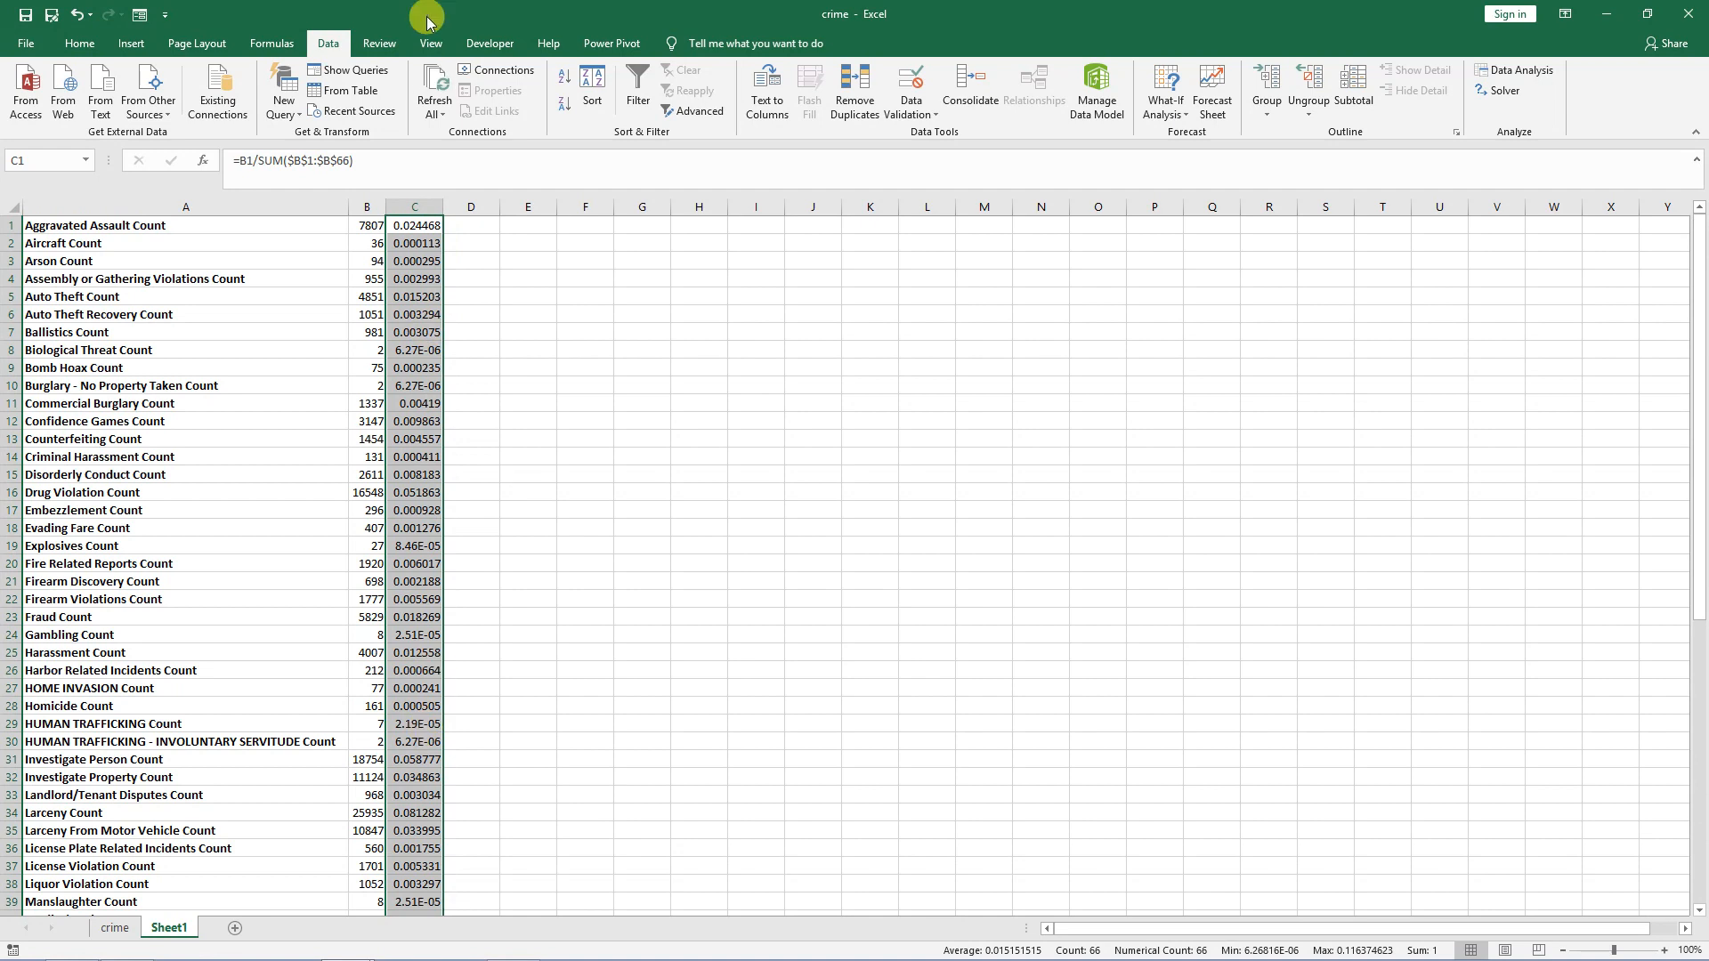
Format the shares in column C as percentages with two decimal places.
left_click(81, 44)
left_click(627, 104)
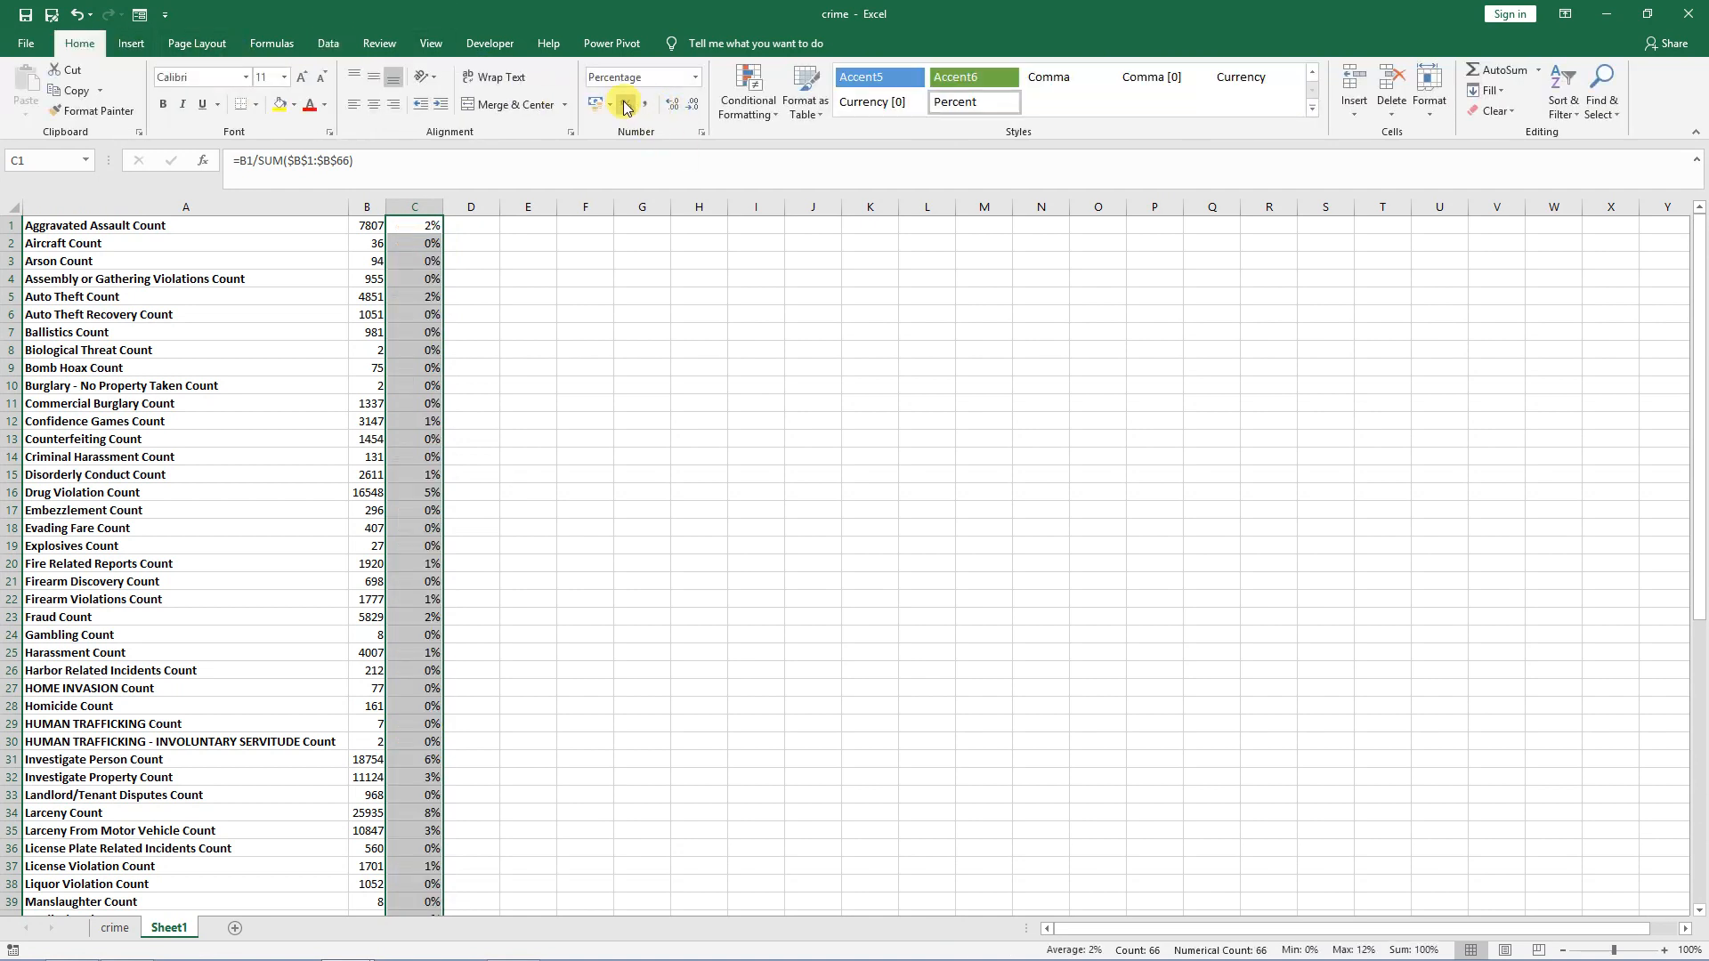
left_click(672, 105)
left_click(672, 105)
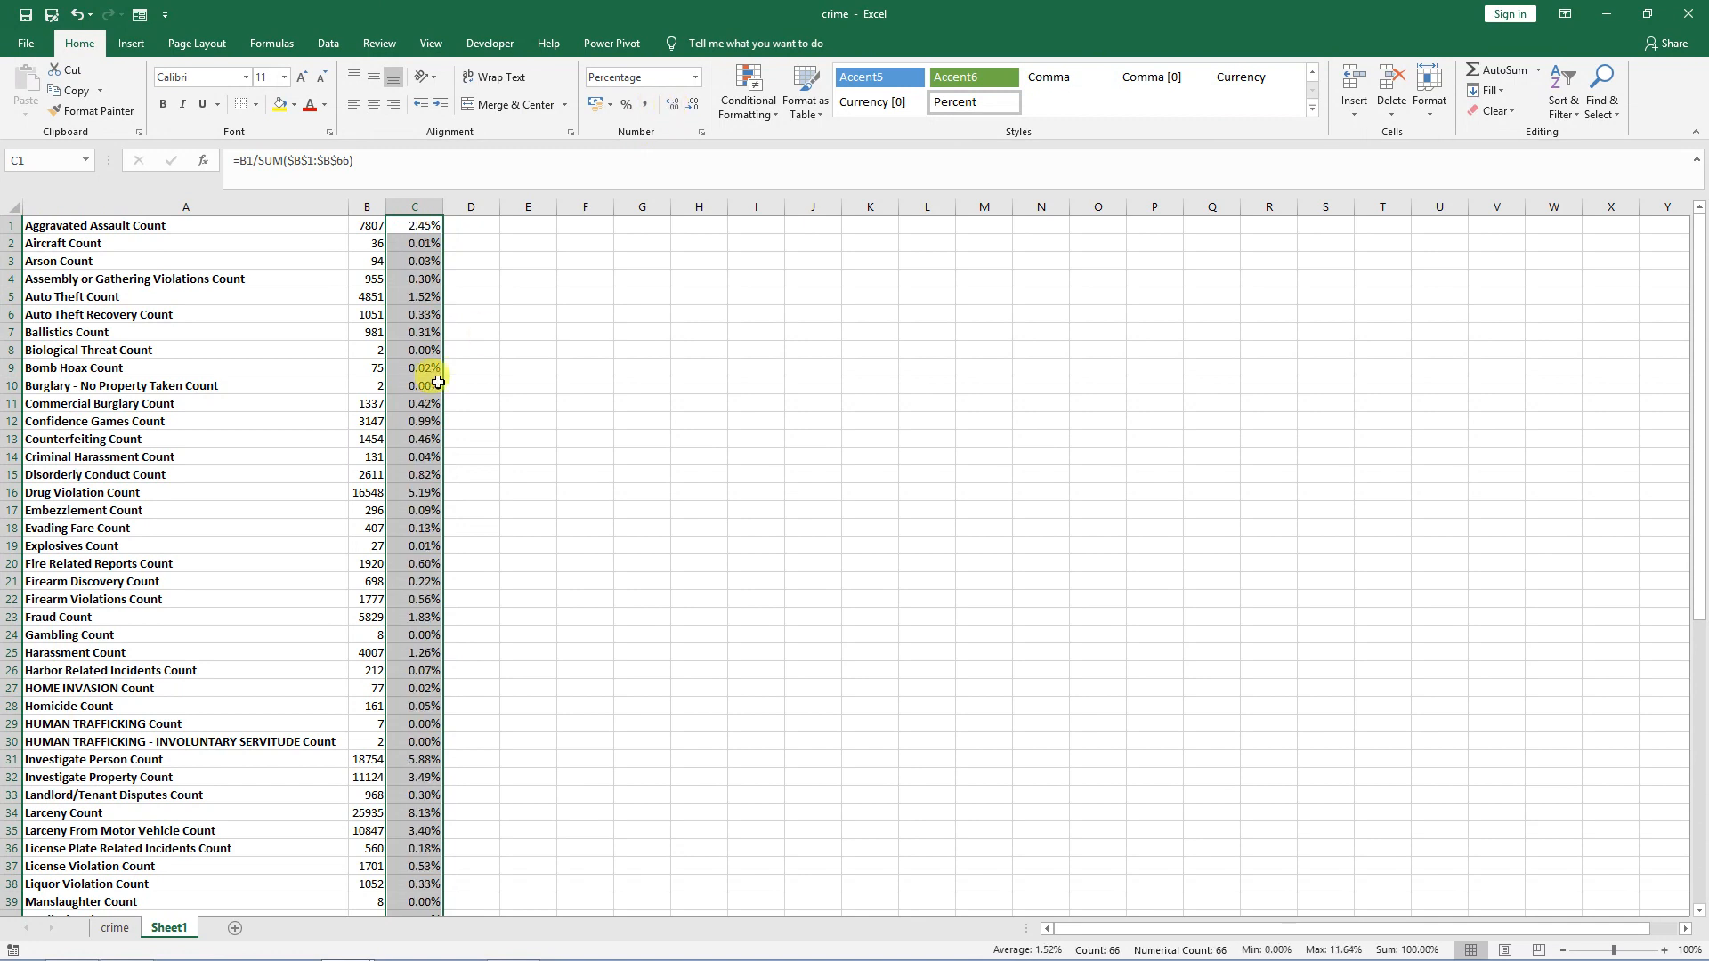
Sort the percentages in C1:C66 from largest to smallest, expanding the selection to include the labels and counts.
left_click(416, 261)
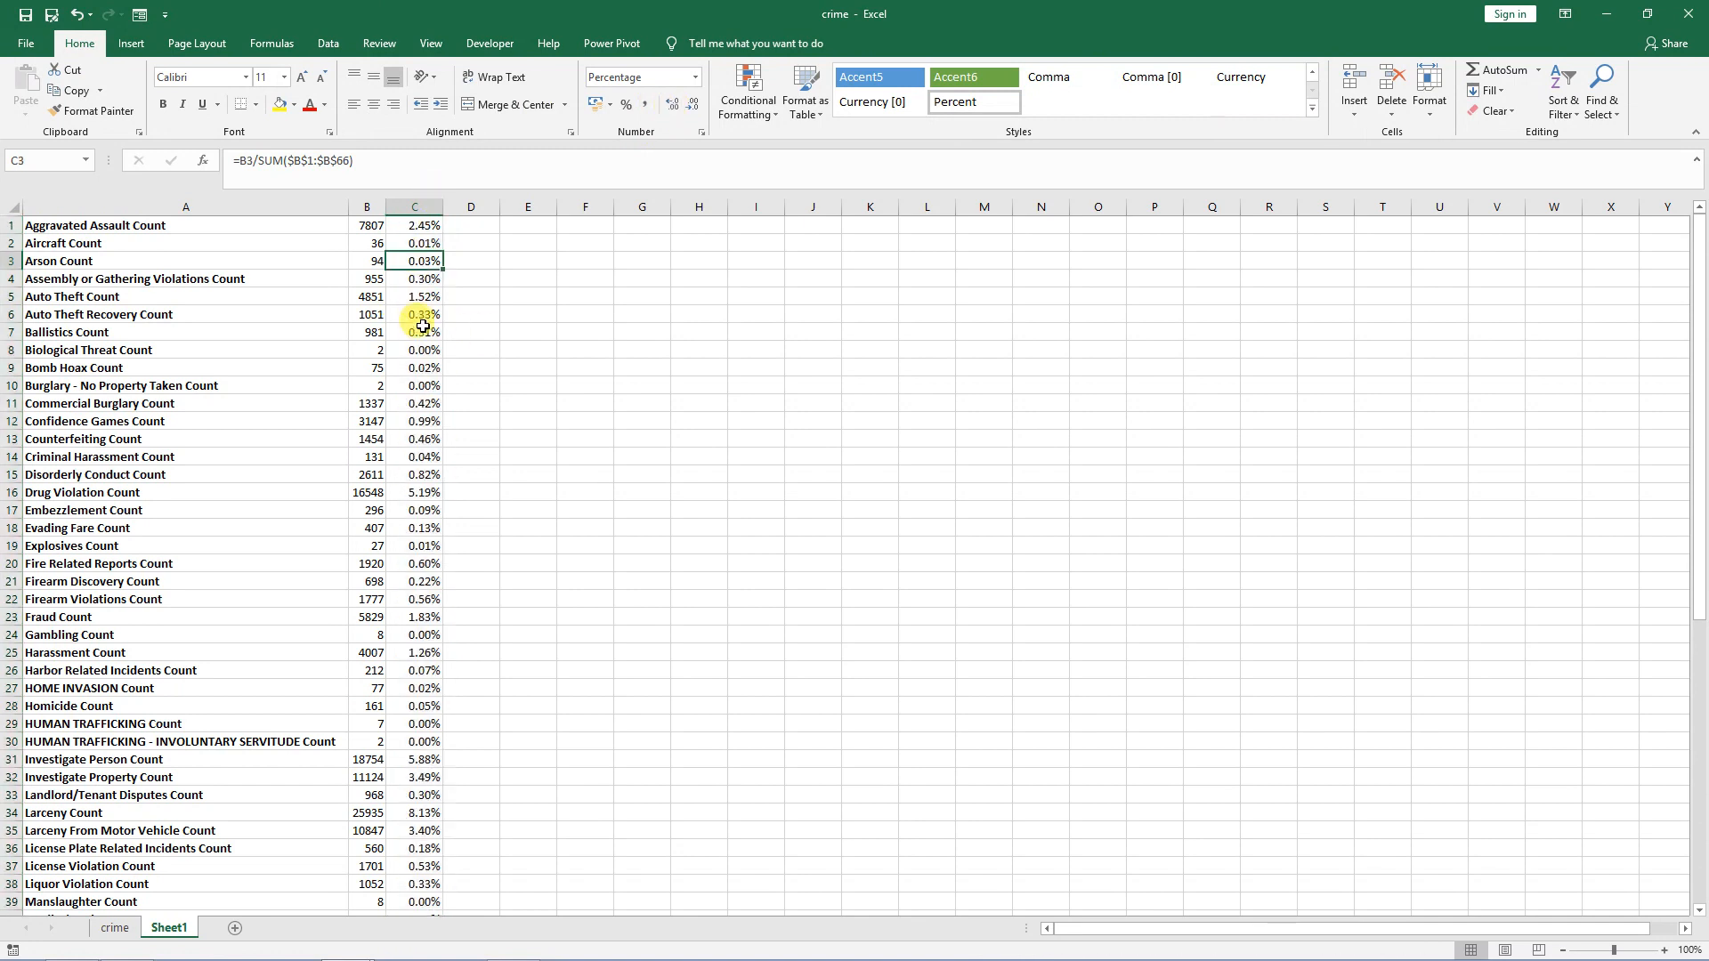
left_click(422, 225)
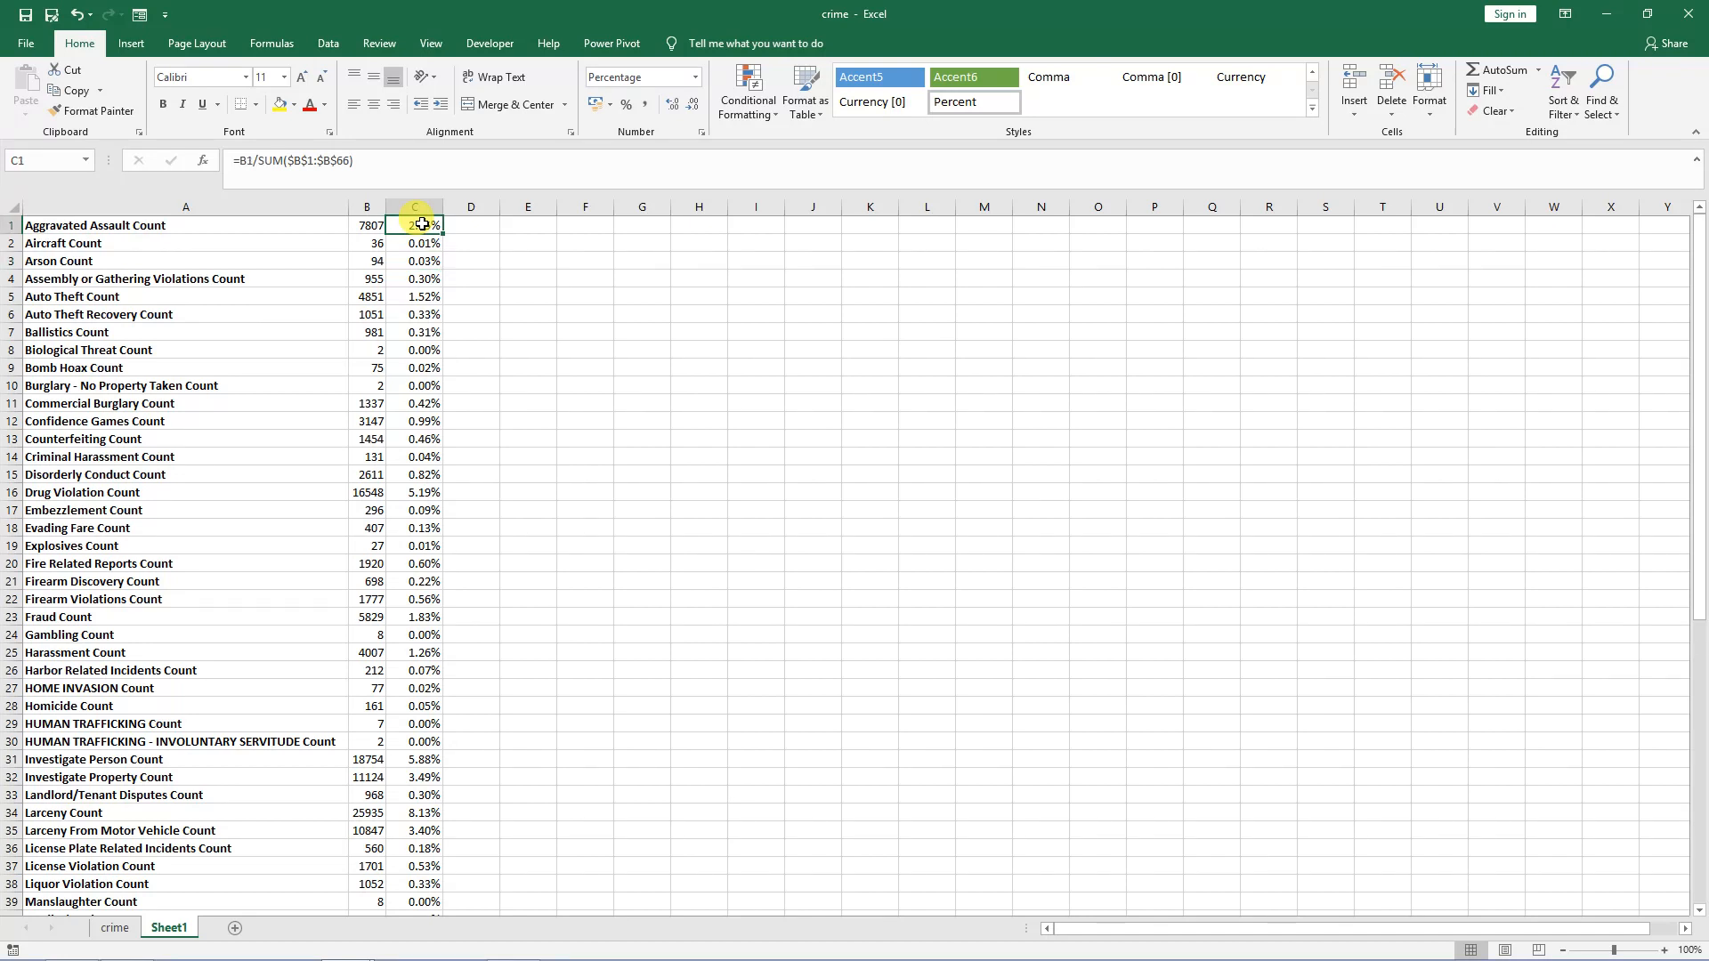
key("ctrl+shift+Down")
scroll(494, 532, "up", 7)
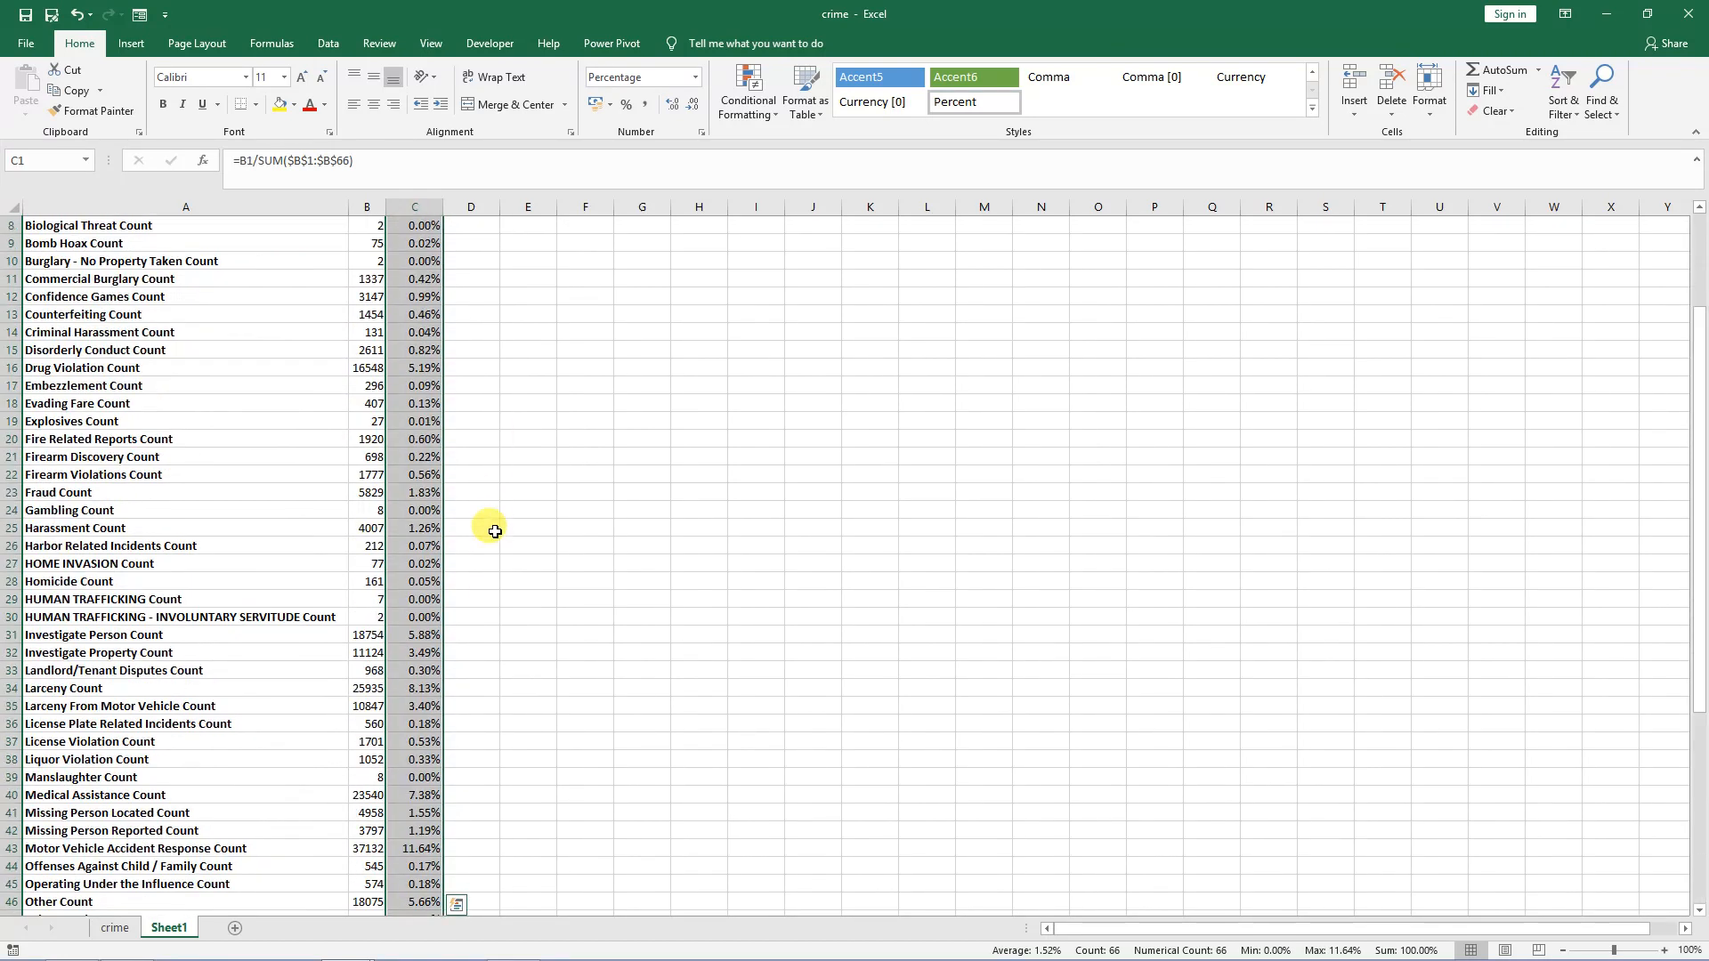
scroll(495, 531, "down", 10)
scroll(495, 531, "up", 12)
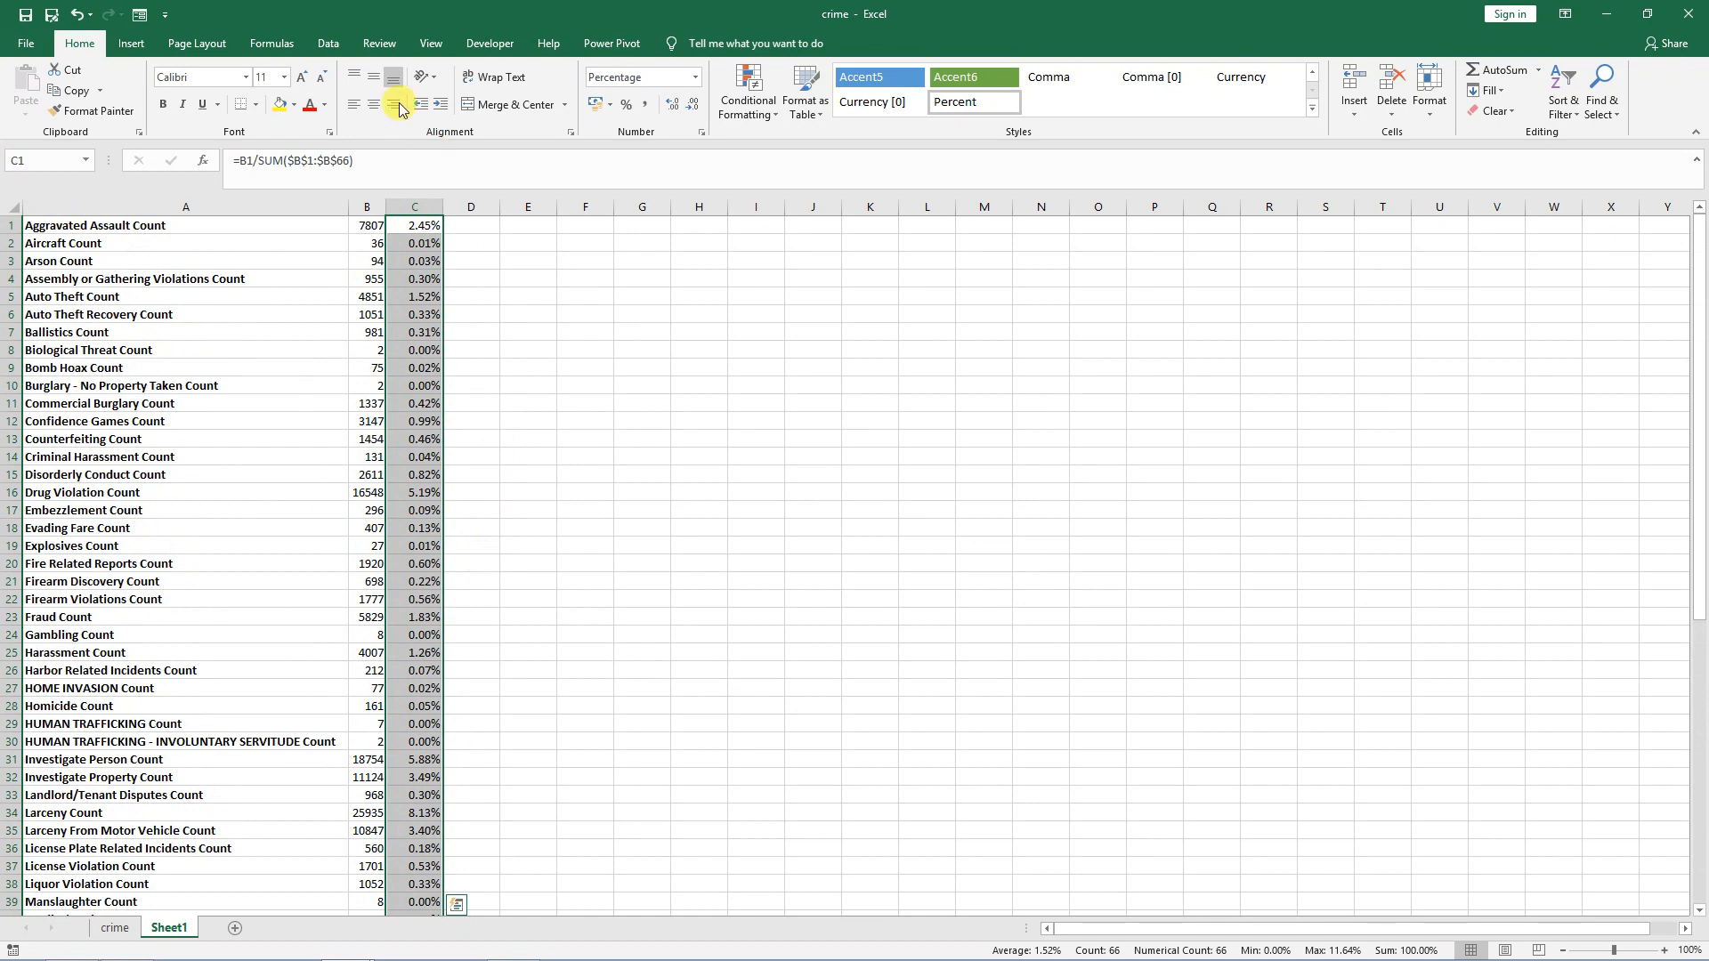
left_click(322, 46)
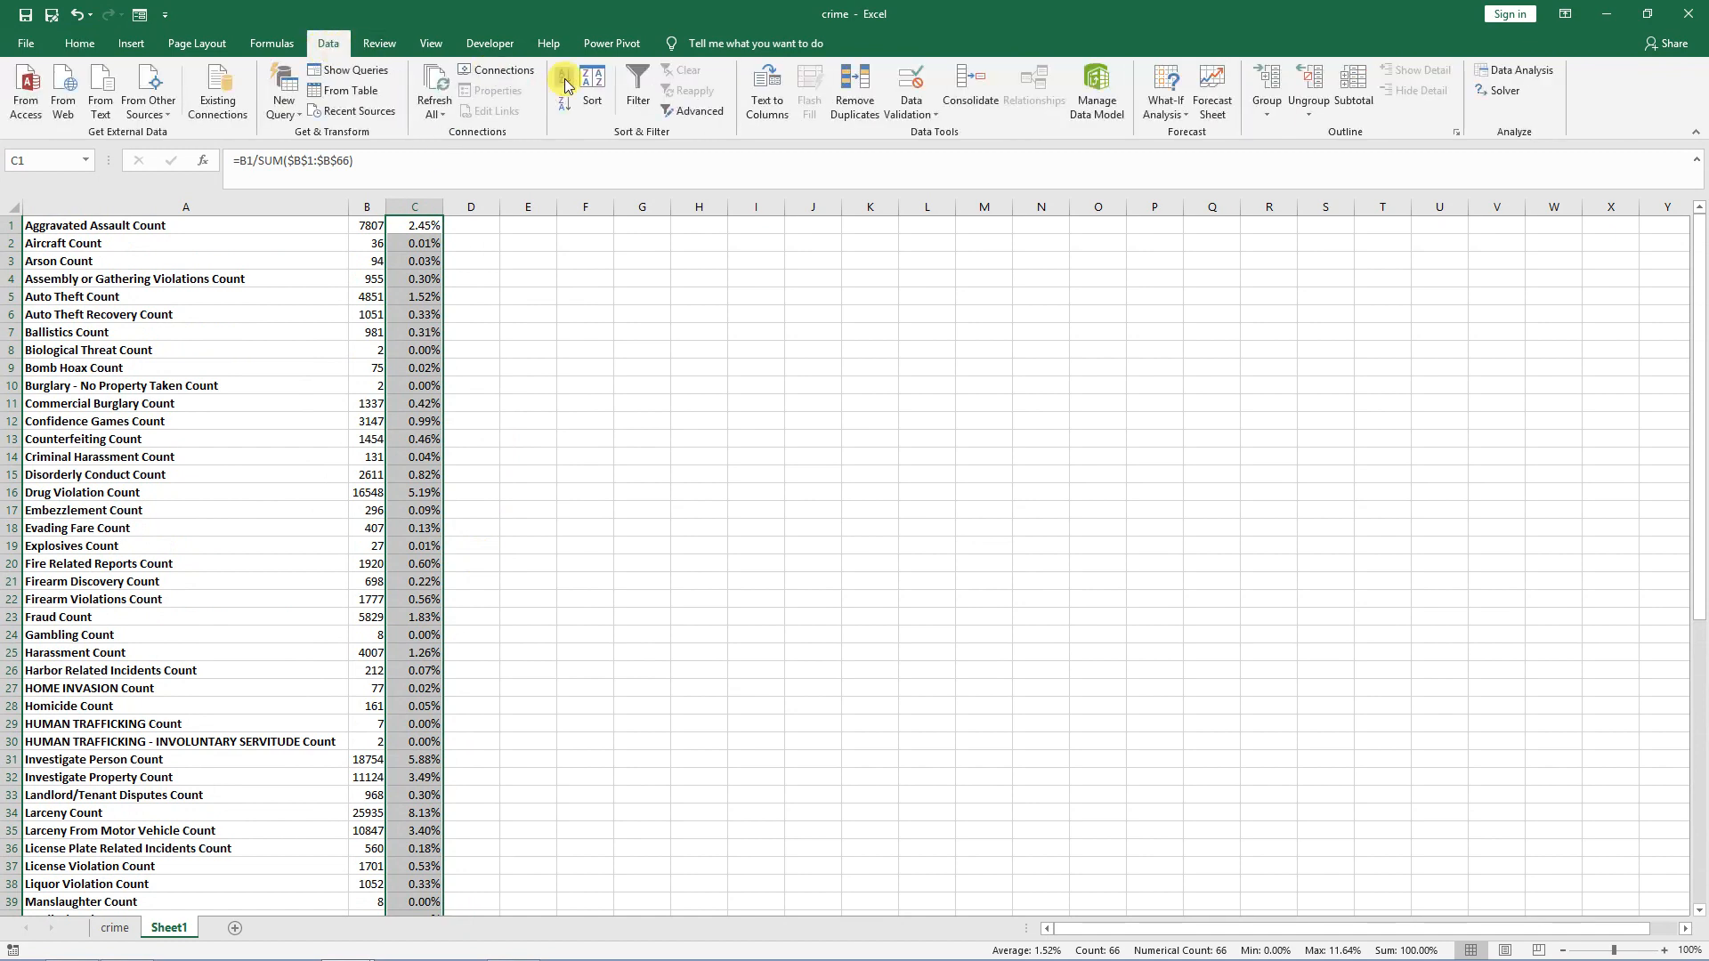
left_click(566, 105)
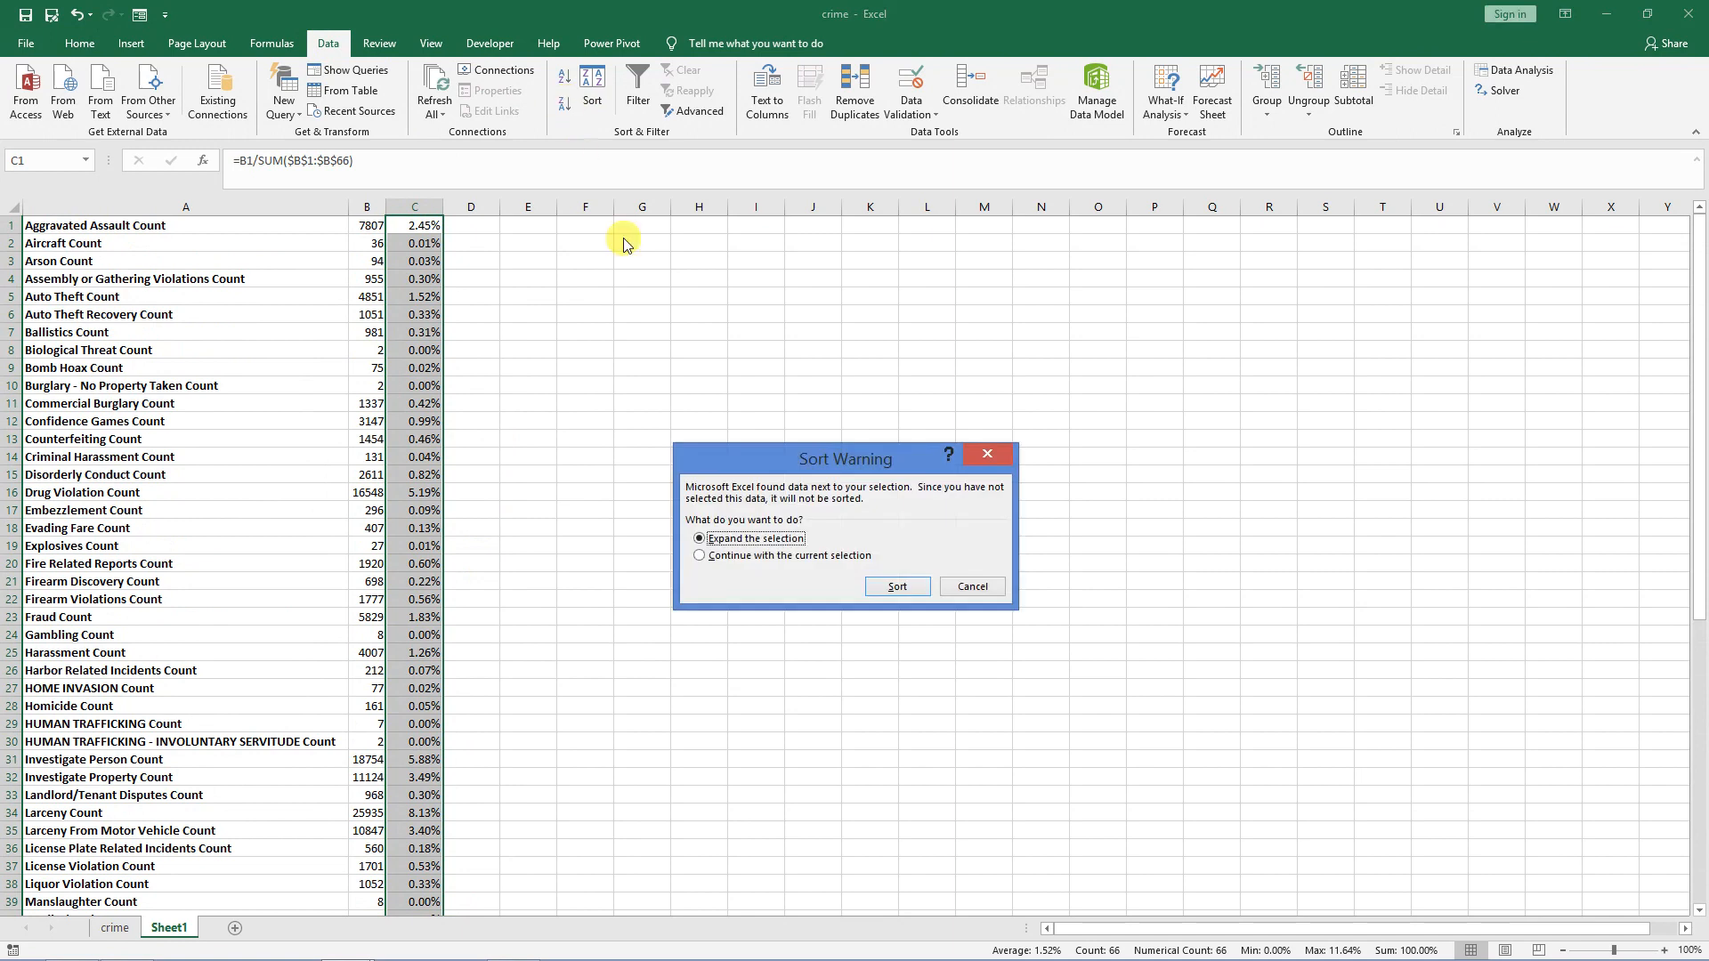
left_click(767, 556)
left_click(771, 539)
left_click(890, 587)
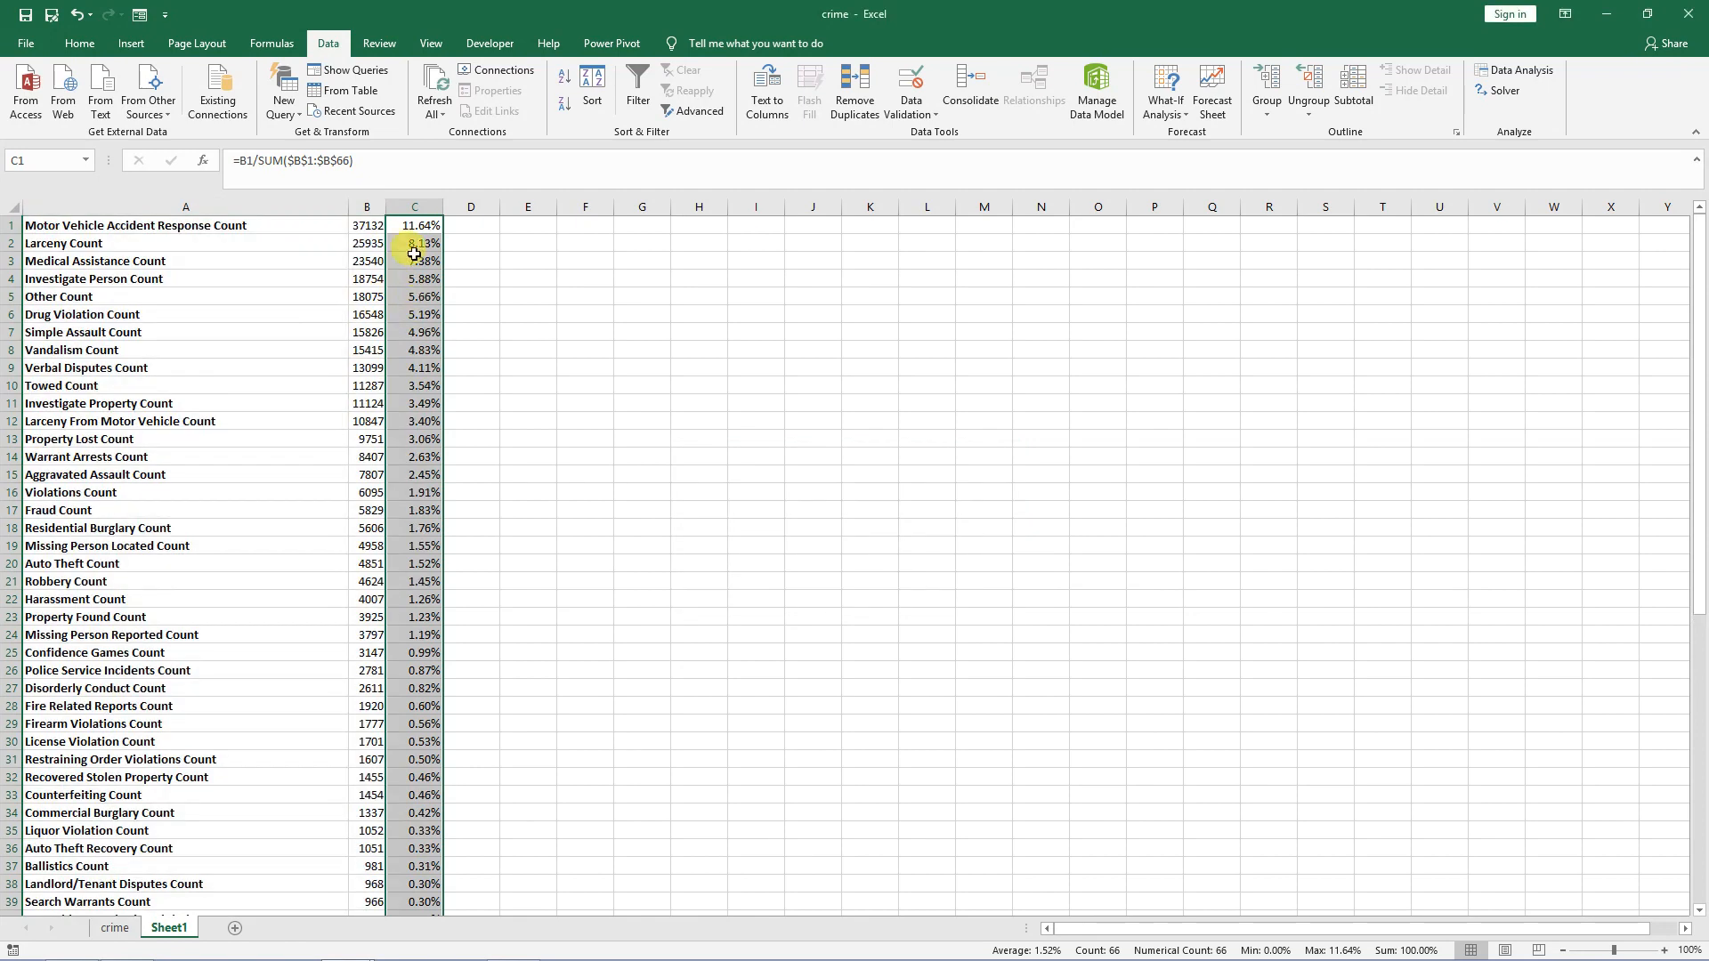
Examine the label, count and percentage of the top-ranked offense in row 1.
left_click(265, 222)
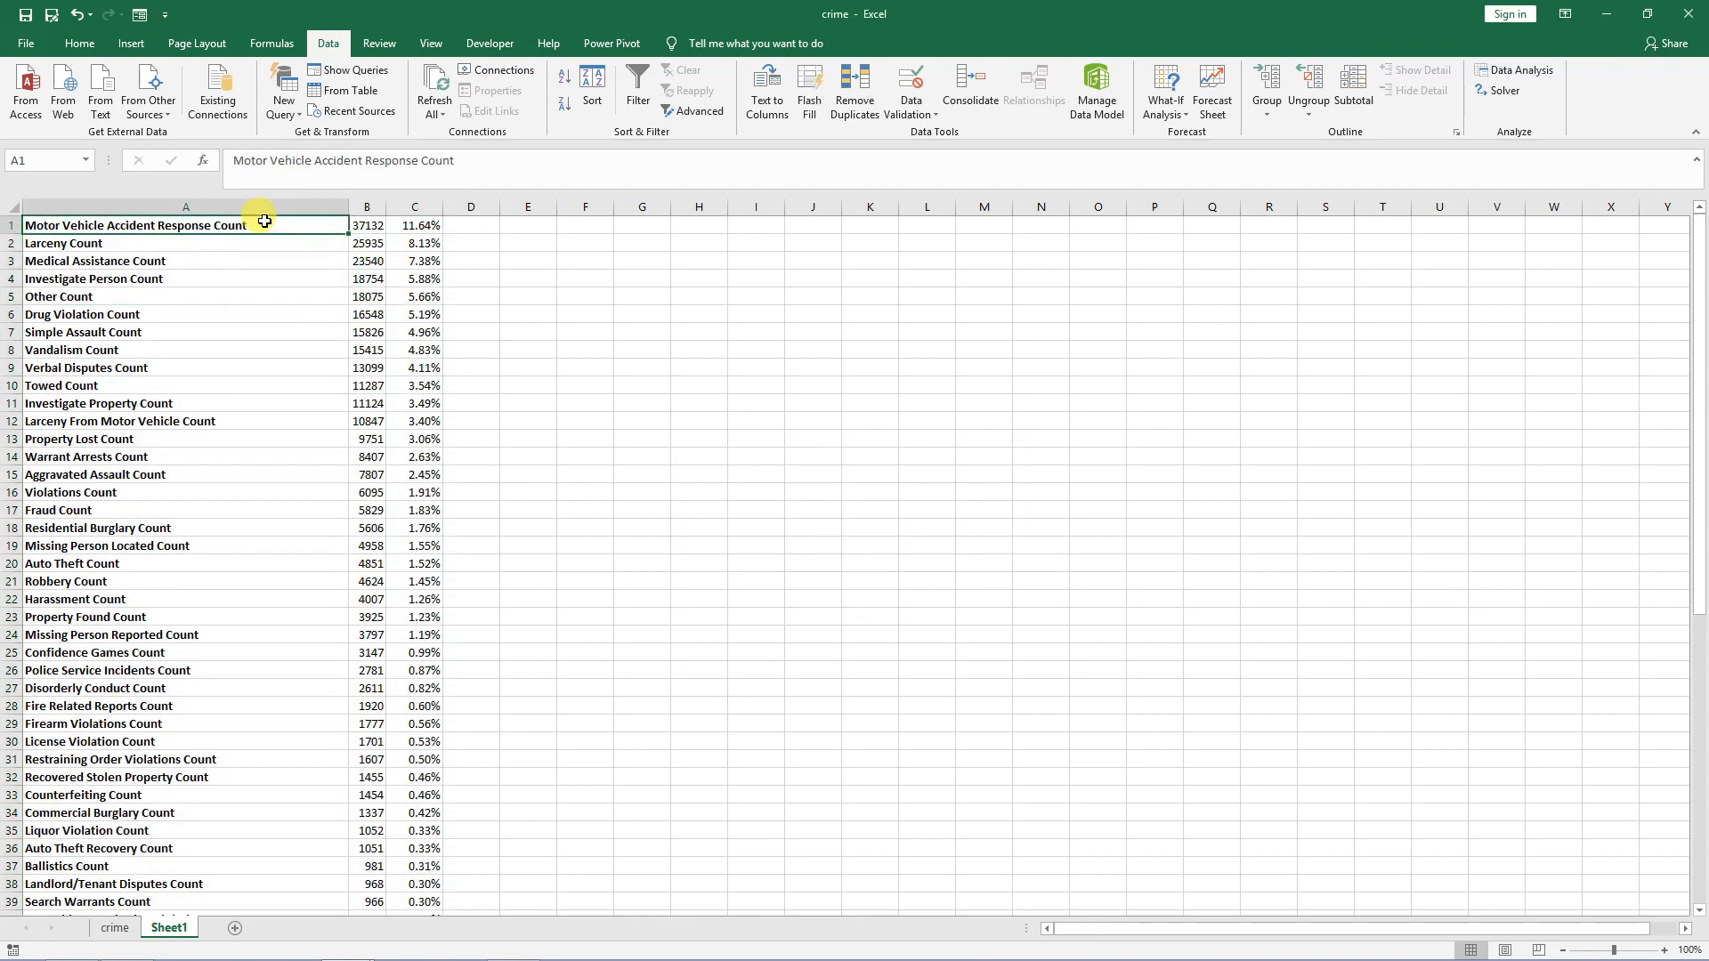
key("Right")
key("Right")
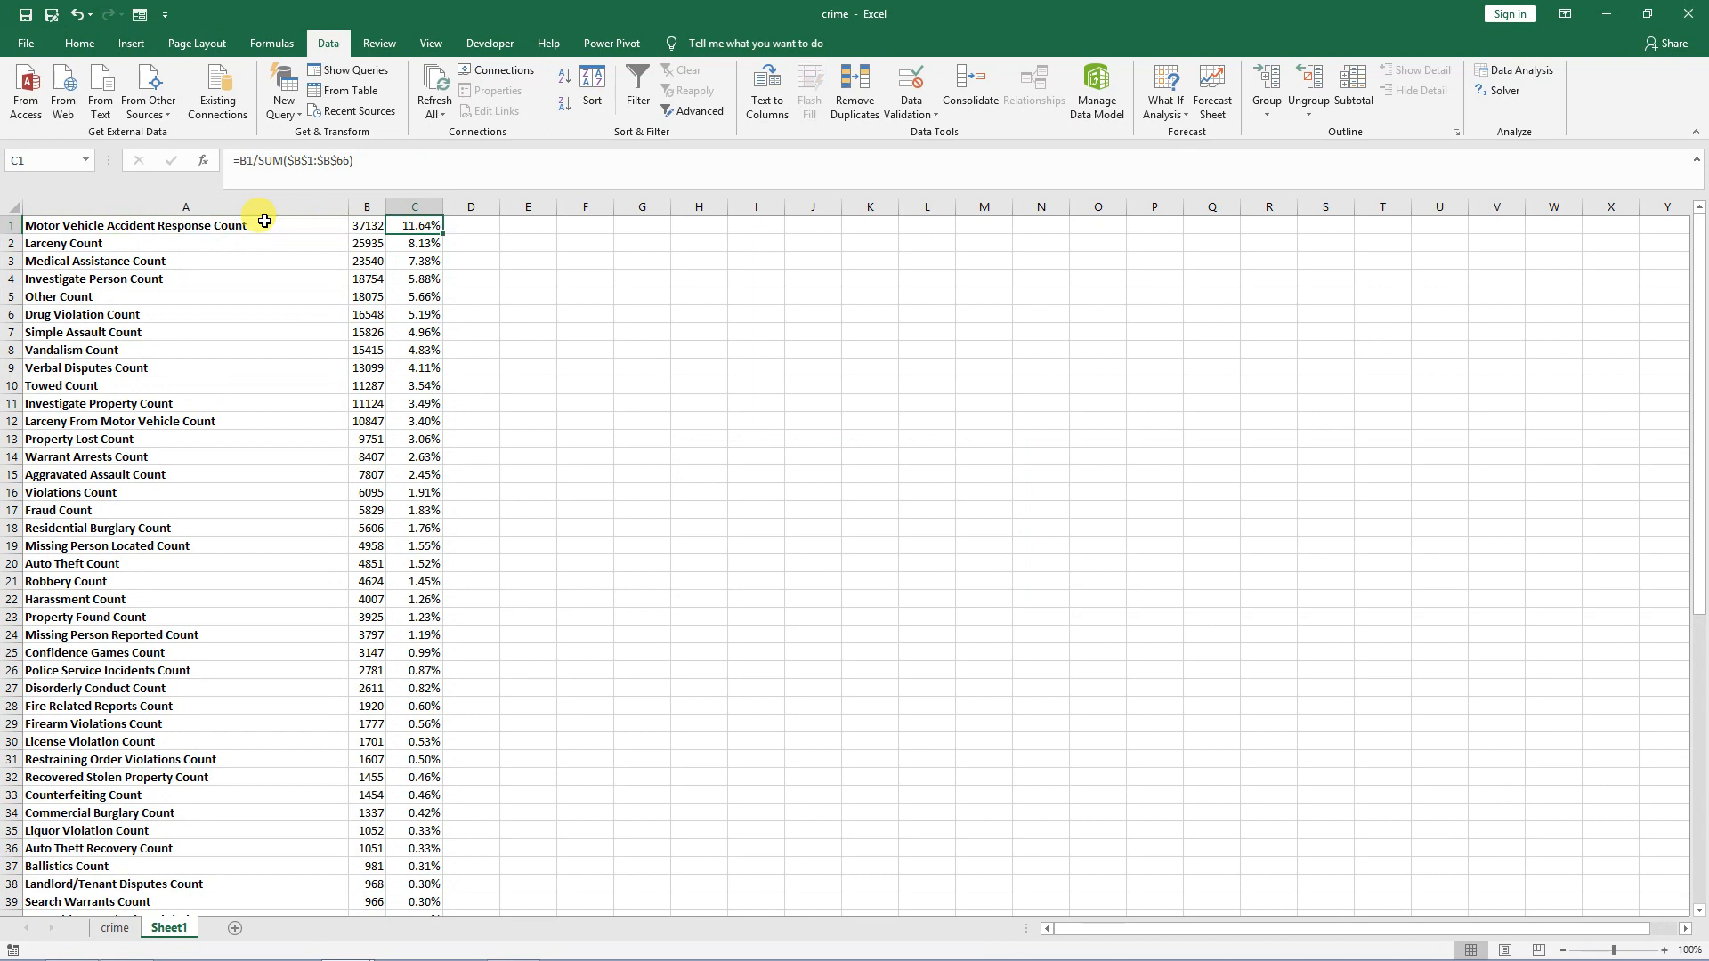
Sort the range A1:C66 by the cell values of column C from largest to smallest, treating the data as having no headers.
left_click(265, 222)
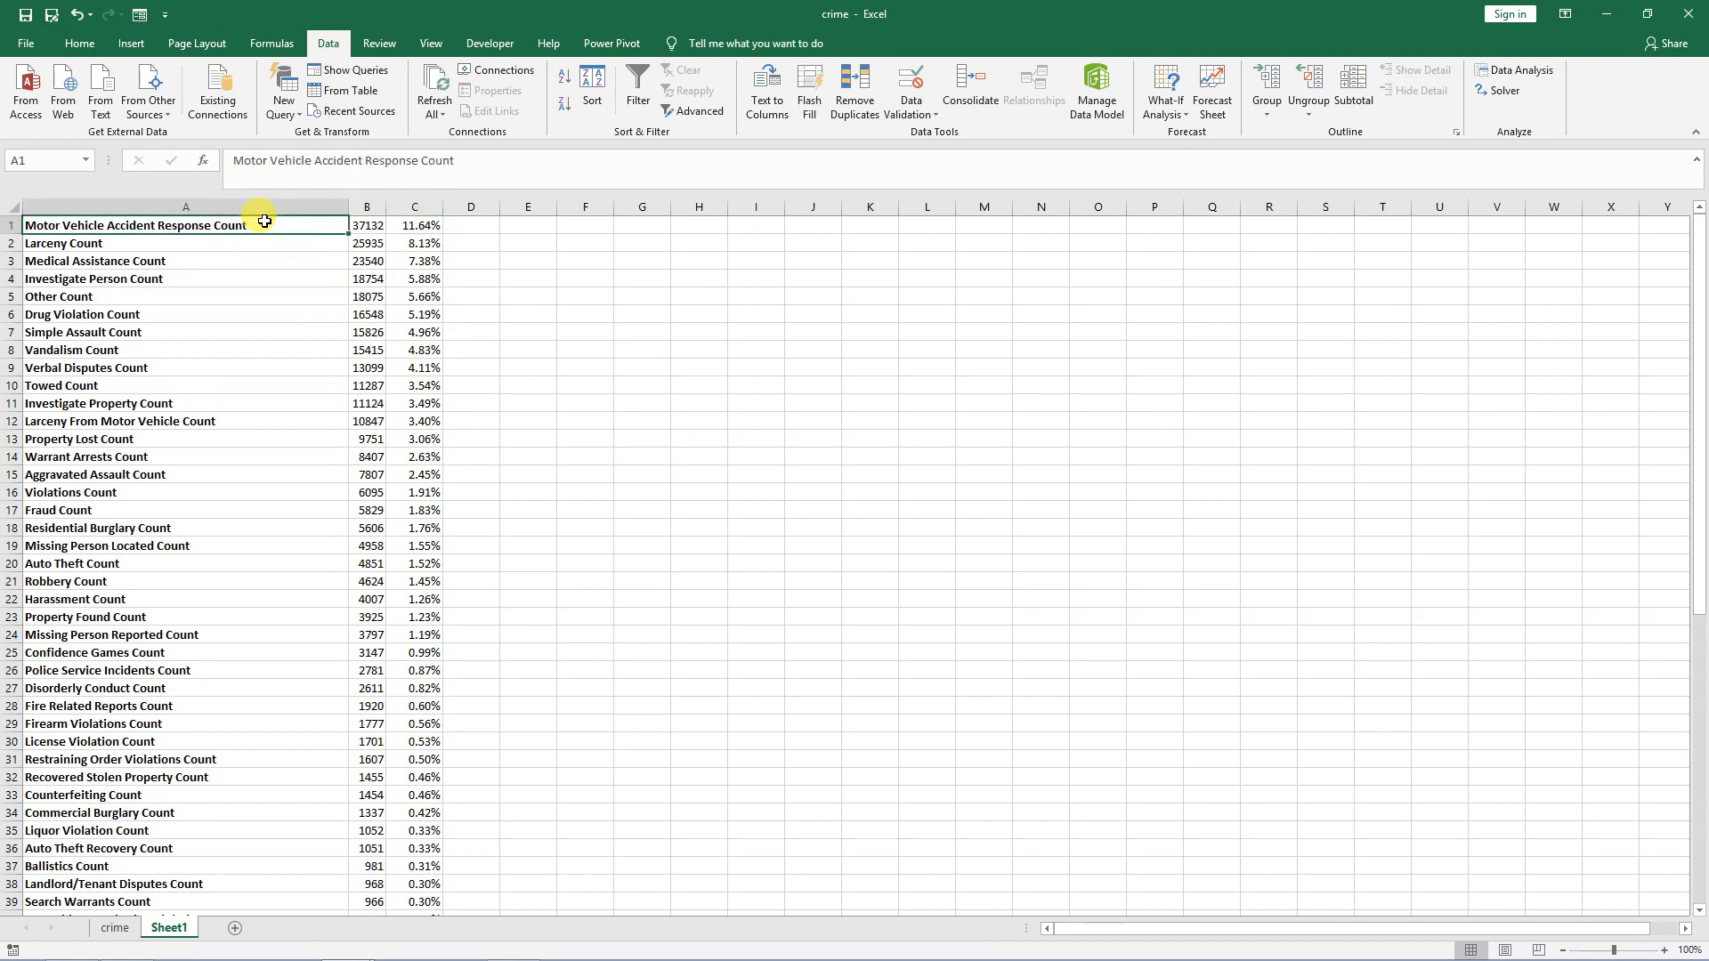
key("shift+Right")
key("shift+Right")
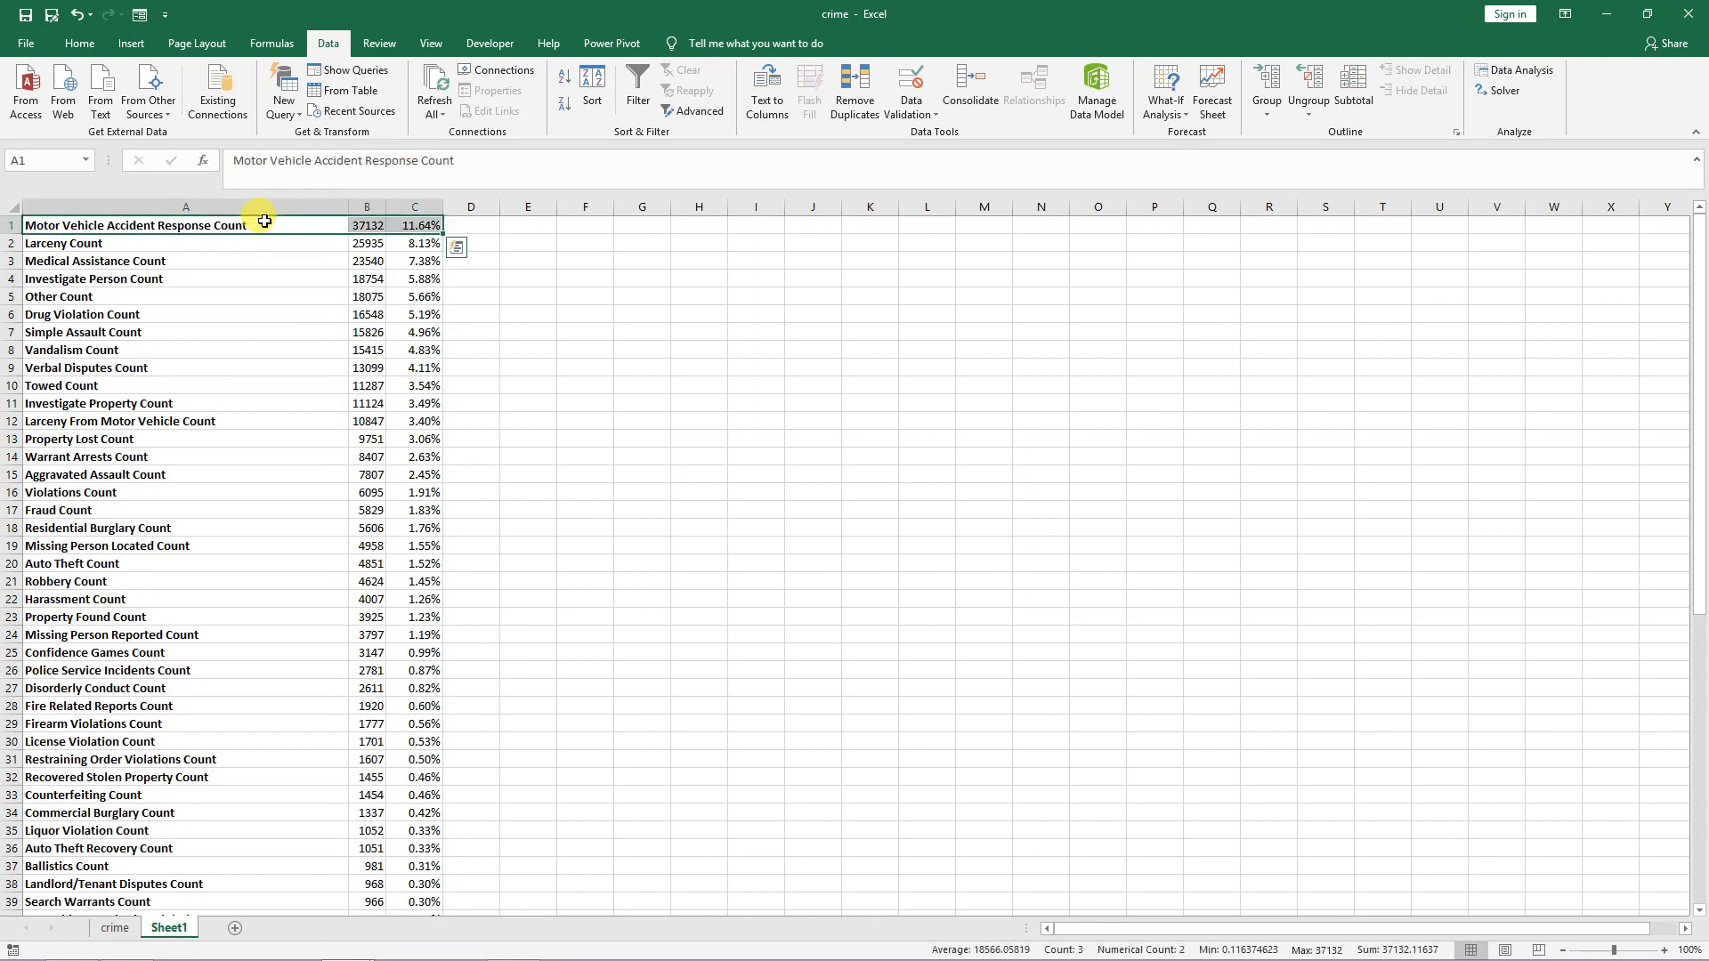
key("ctrl+shift+Down")
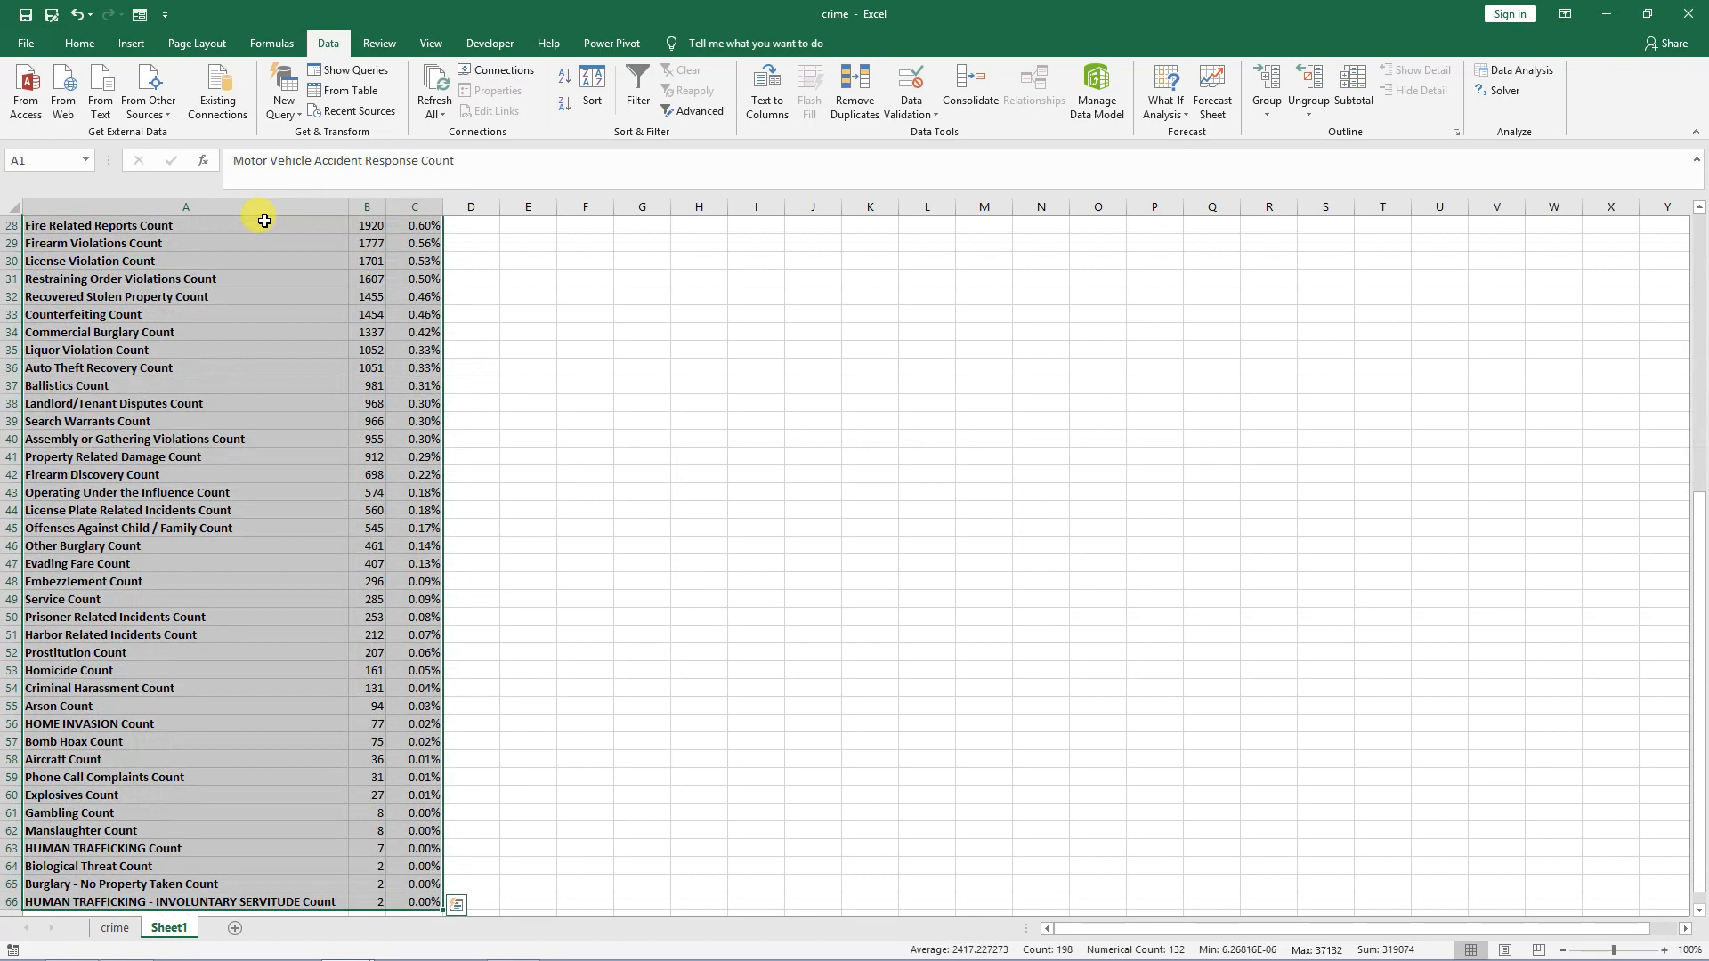
left_click(590, 105)
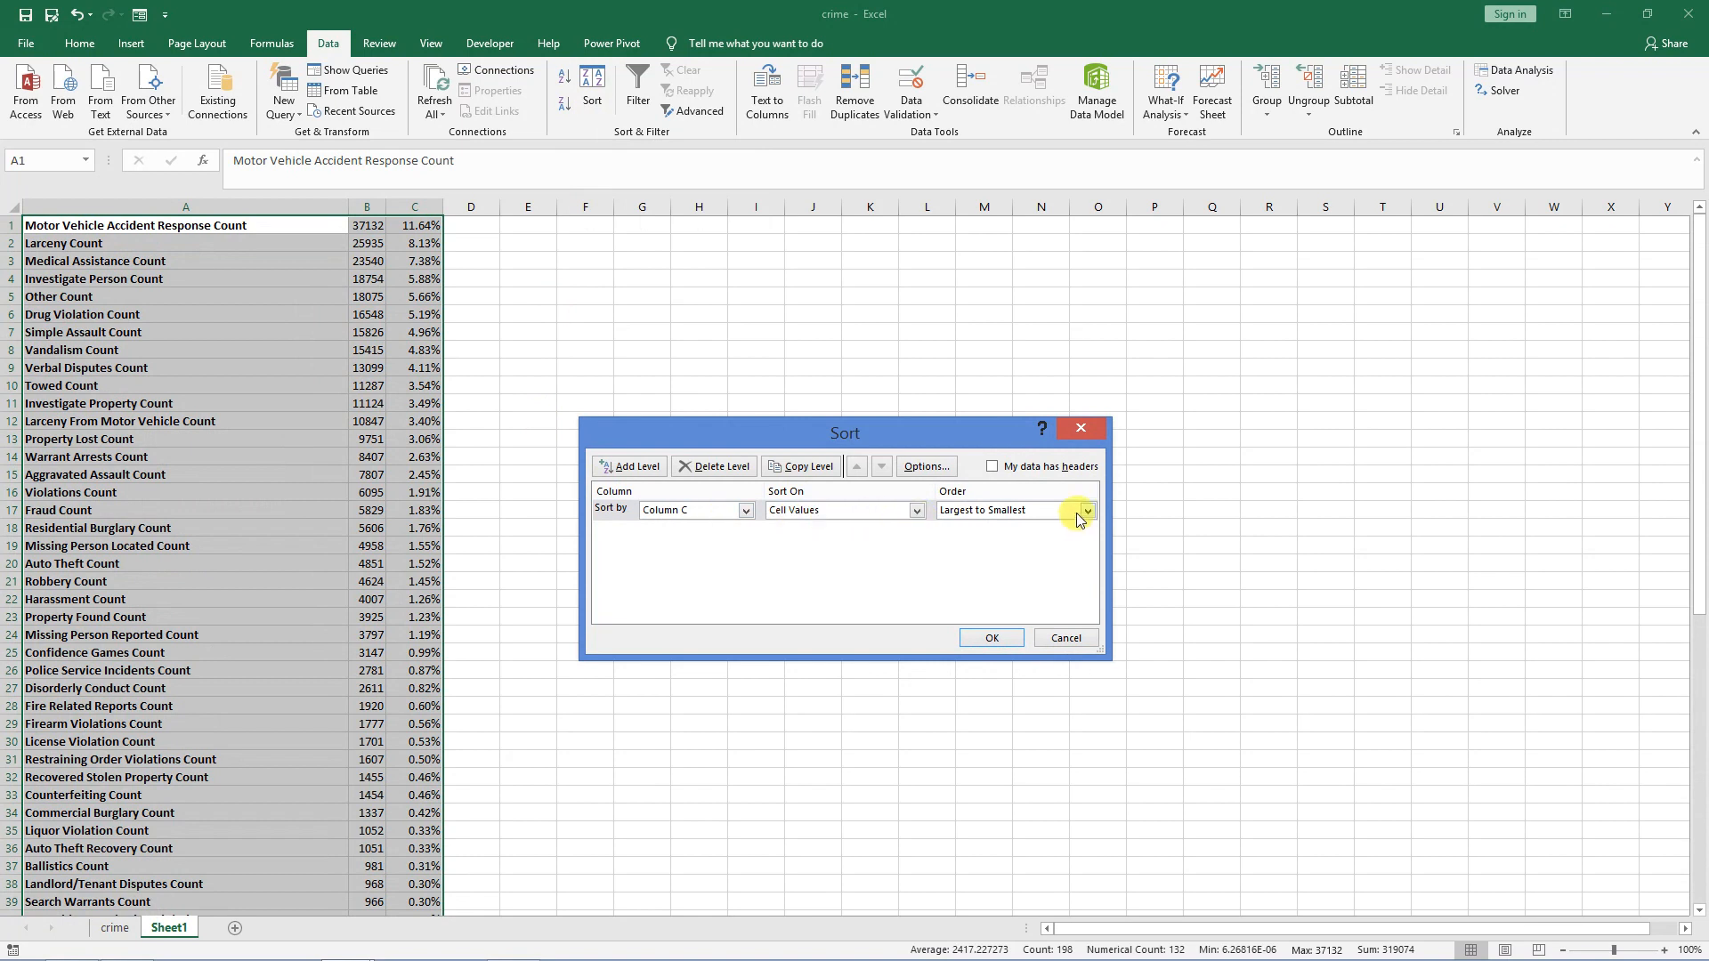
left_click(991, 638)
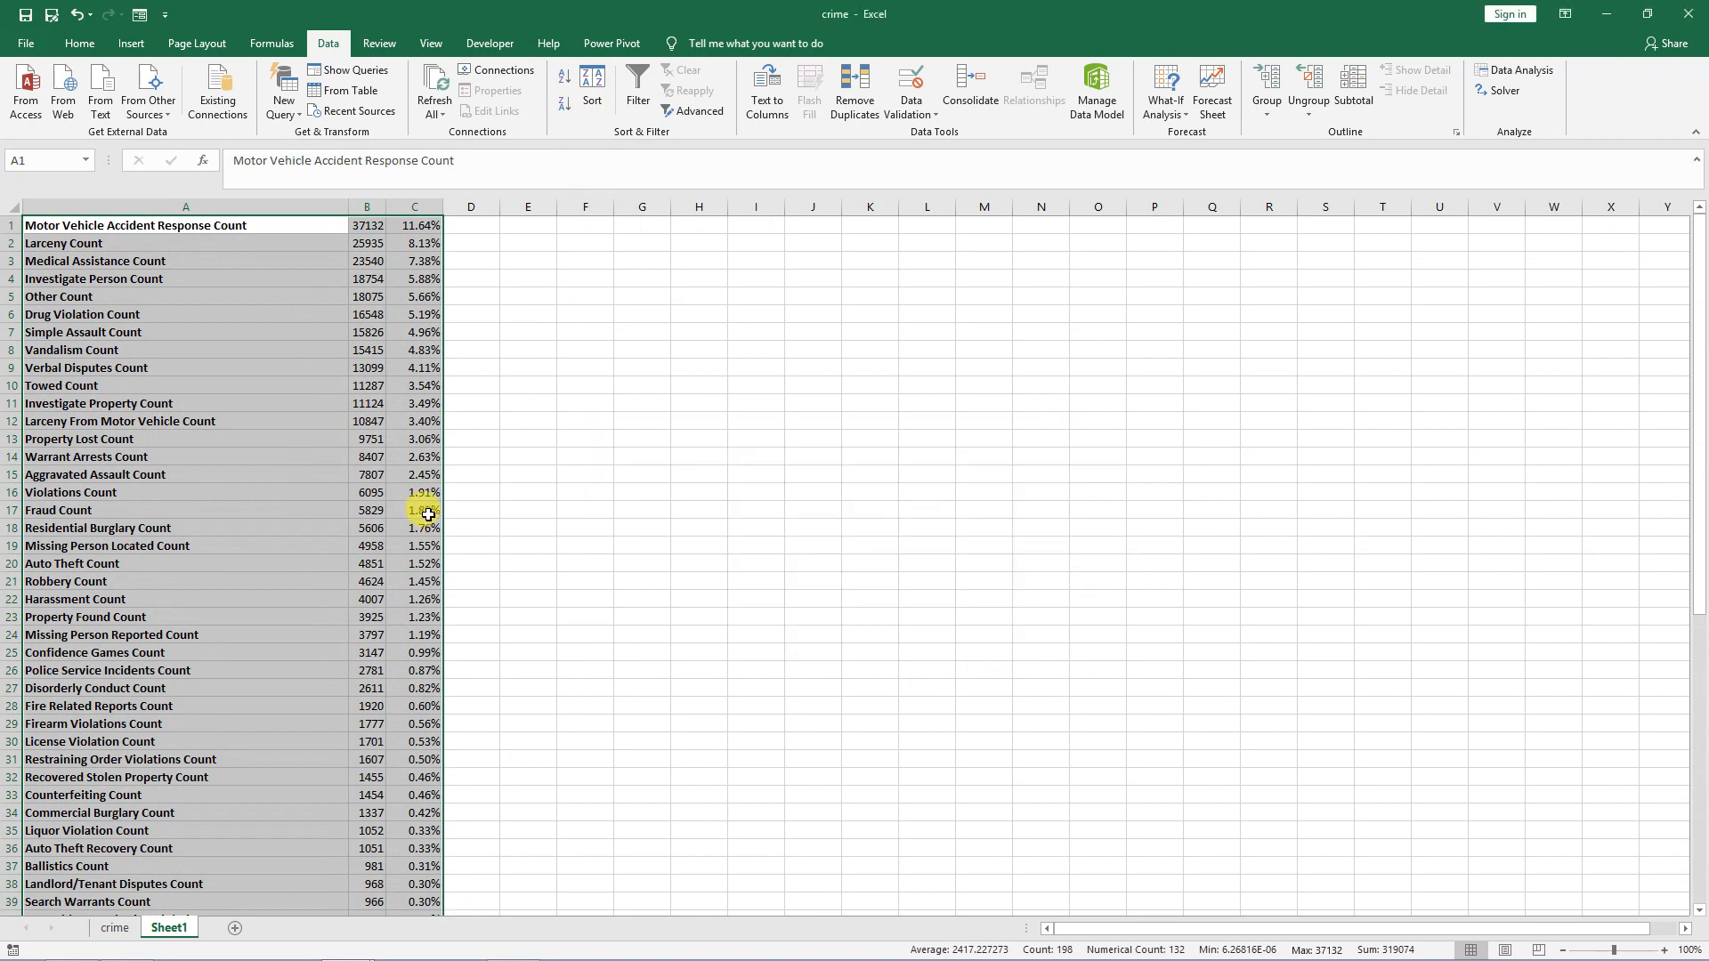
Examine the percentage of the top-ranked offense and the label and percentage of the second-ranked one.
left_click(296, 460)
left_click(433, 226)
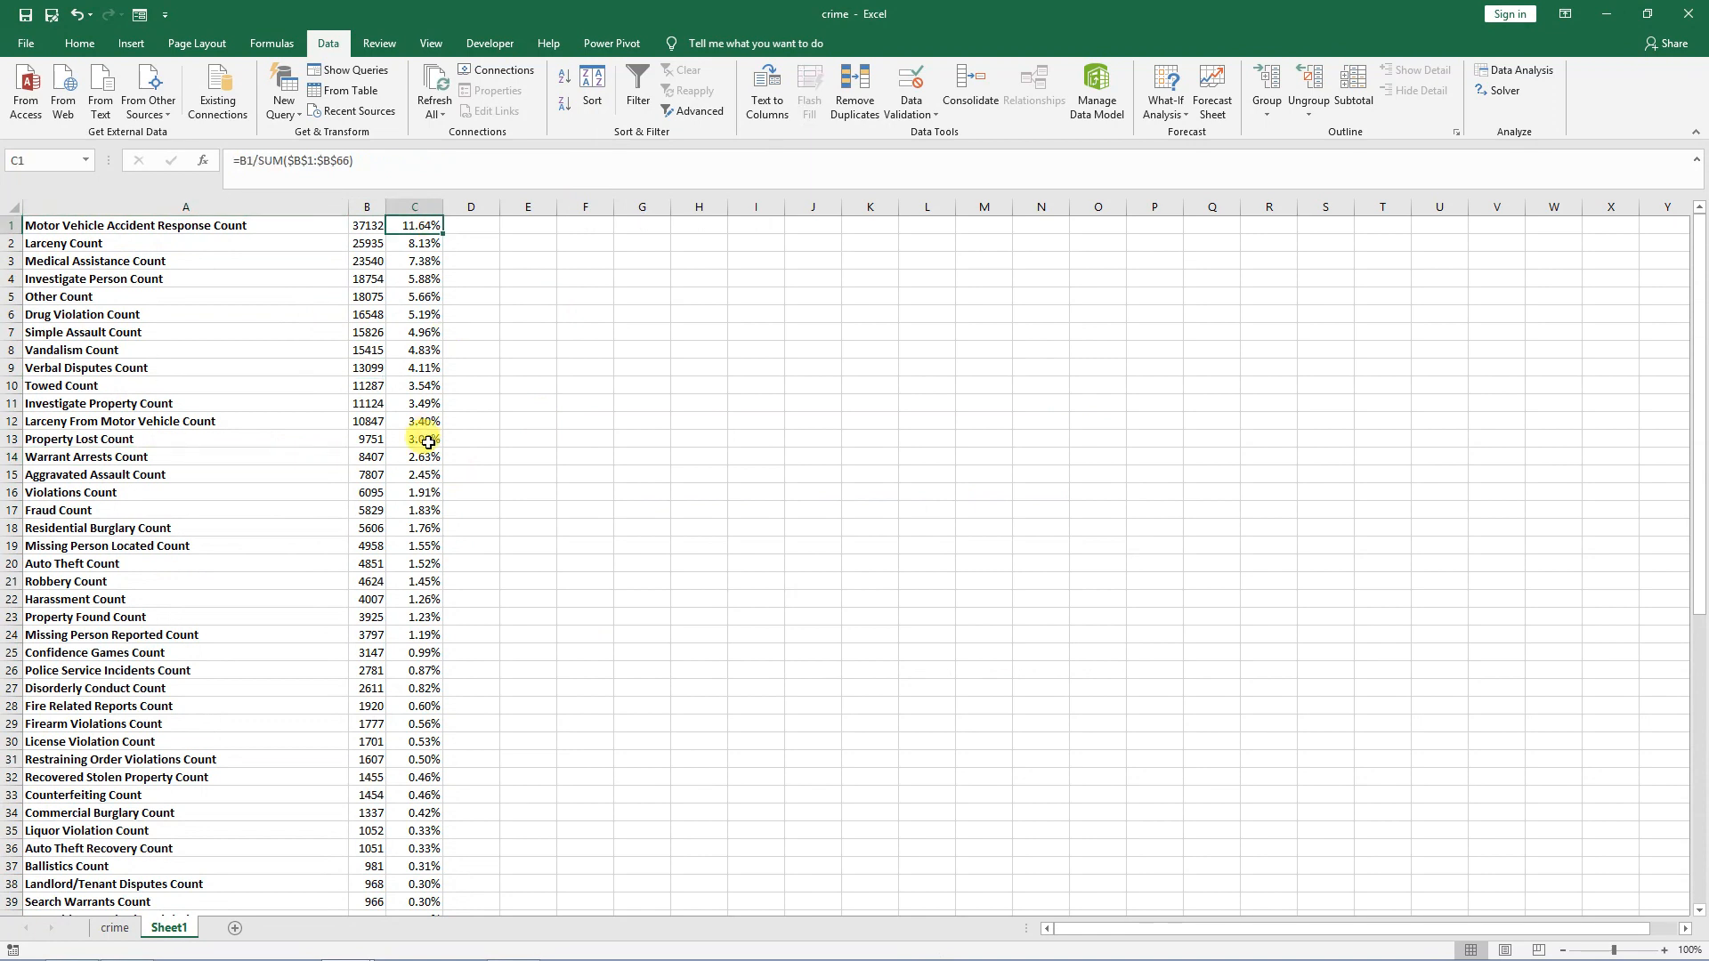
left_click(81, 243)
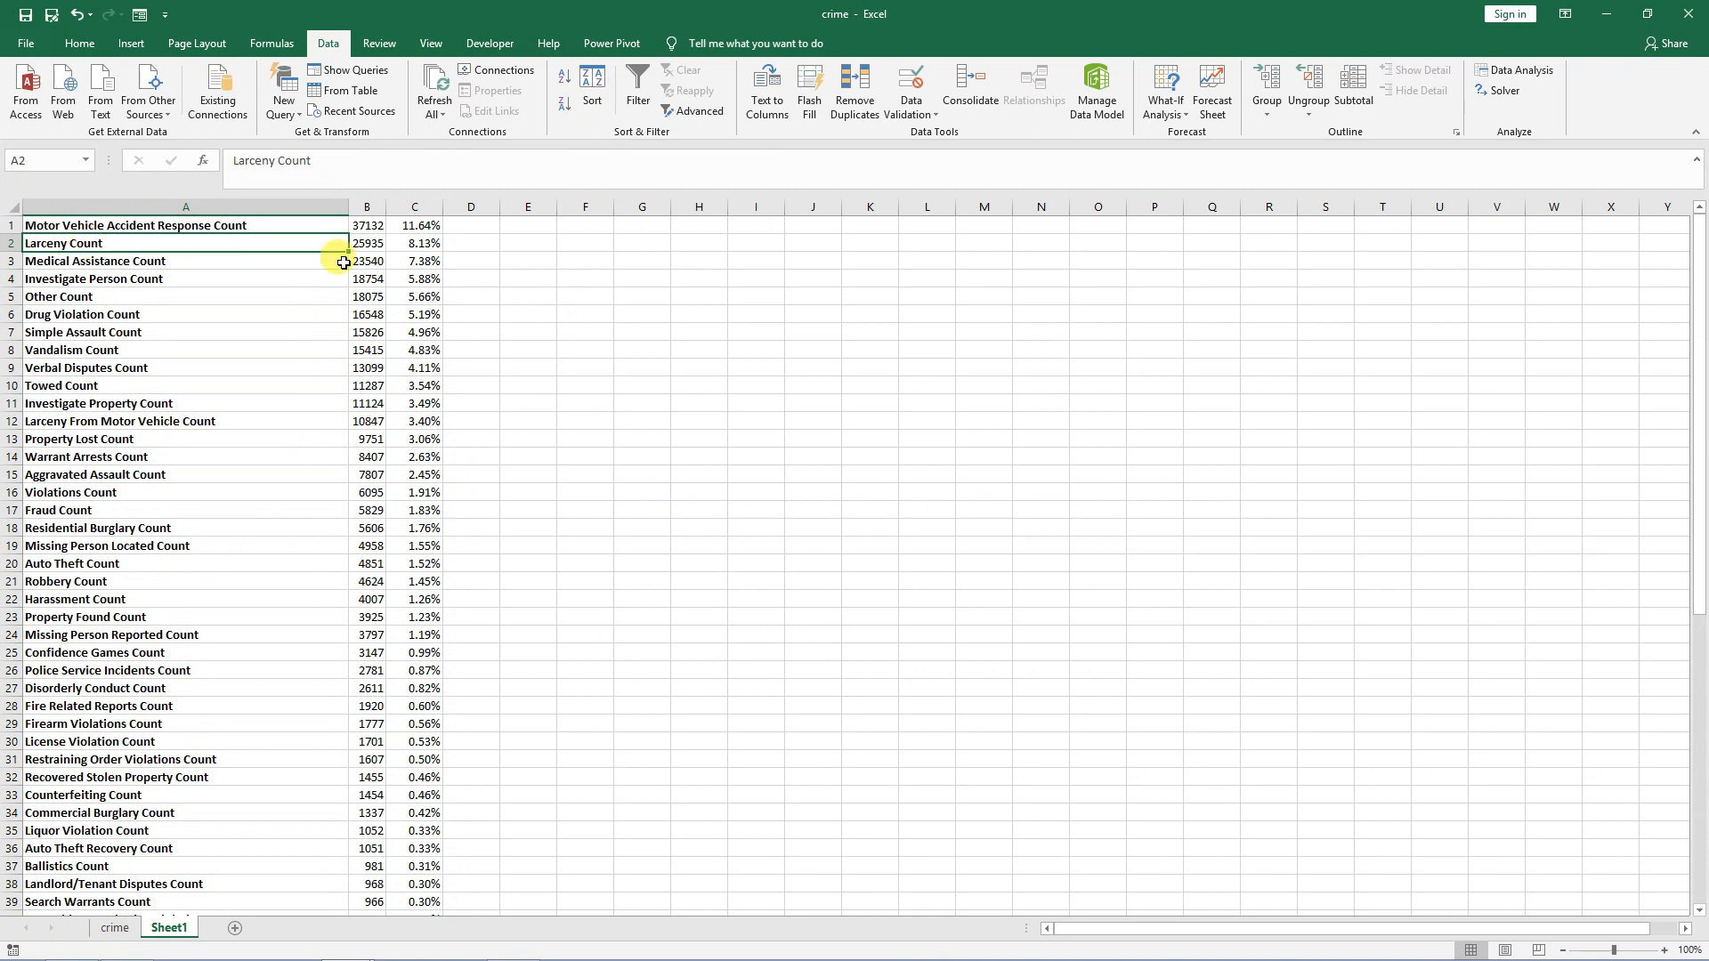
left_click(435, 243)
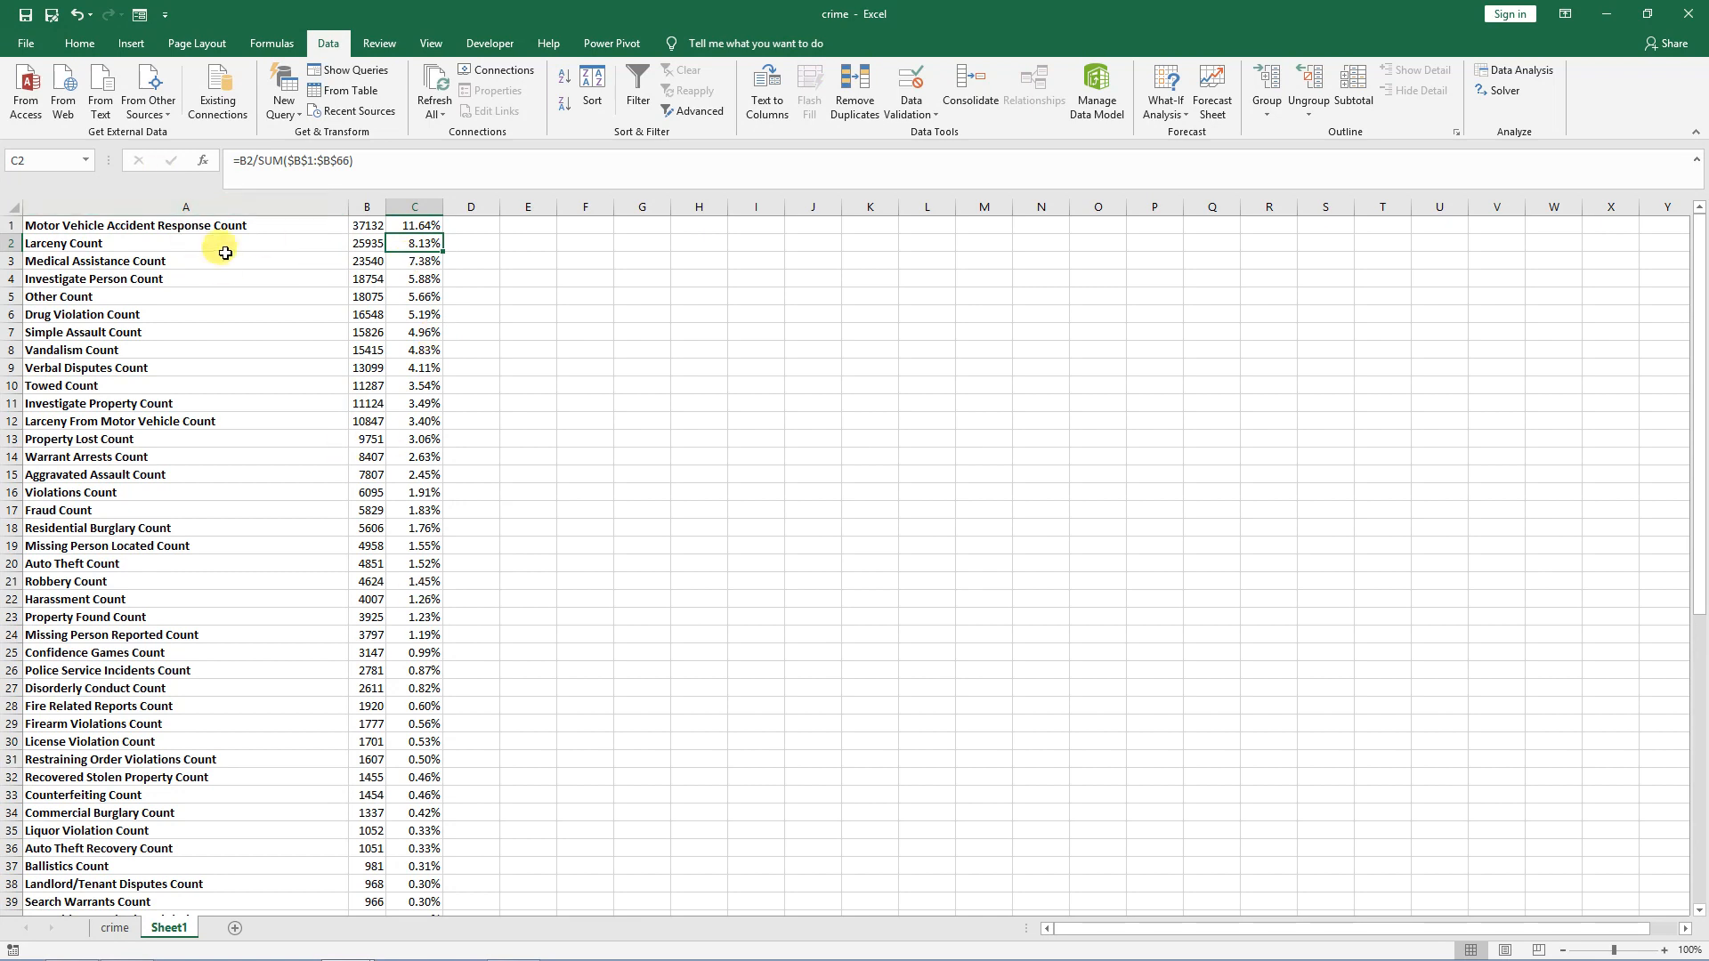
Remove the word "Count" from all offense labels in A1:A66 by replacing every occurrence with nothing.
left_click_drag(214, 225, 209, 583)
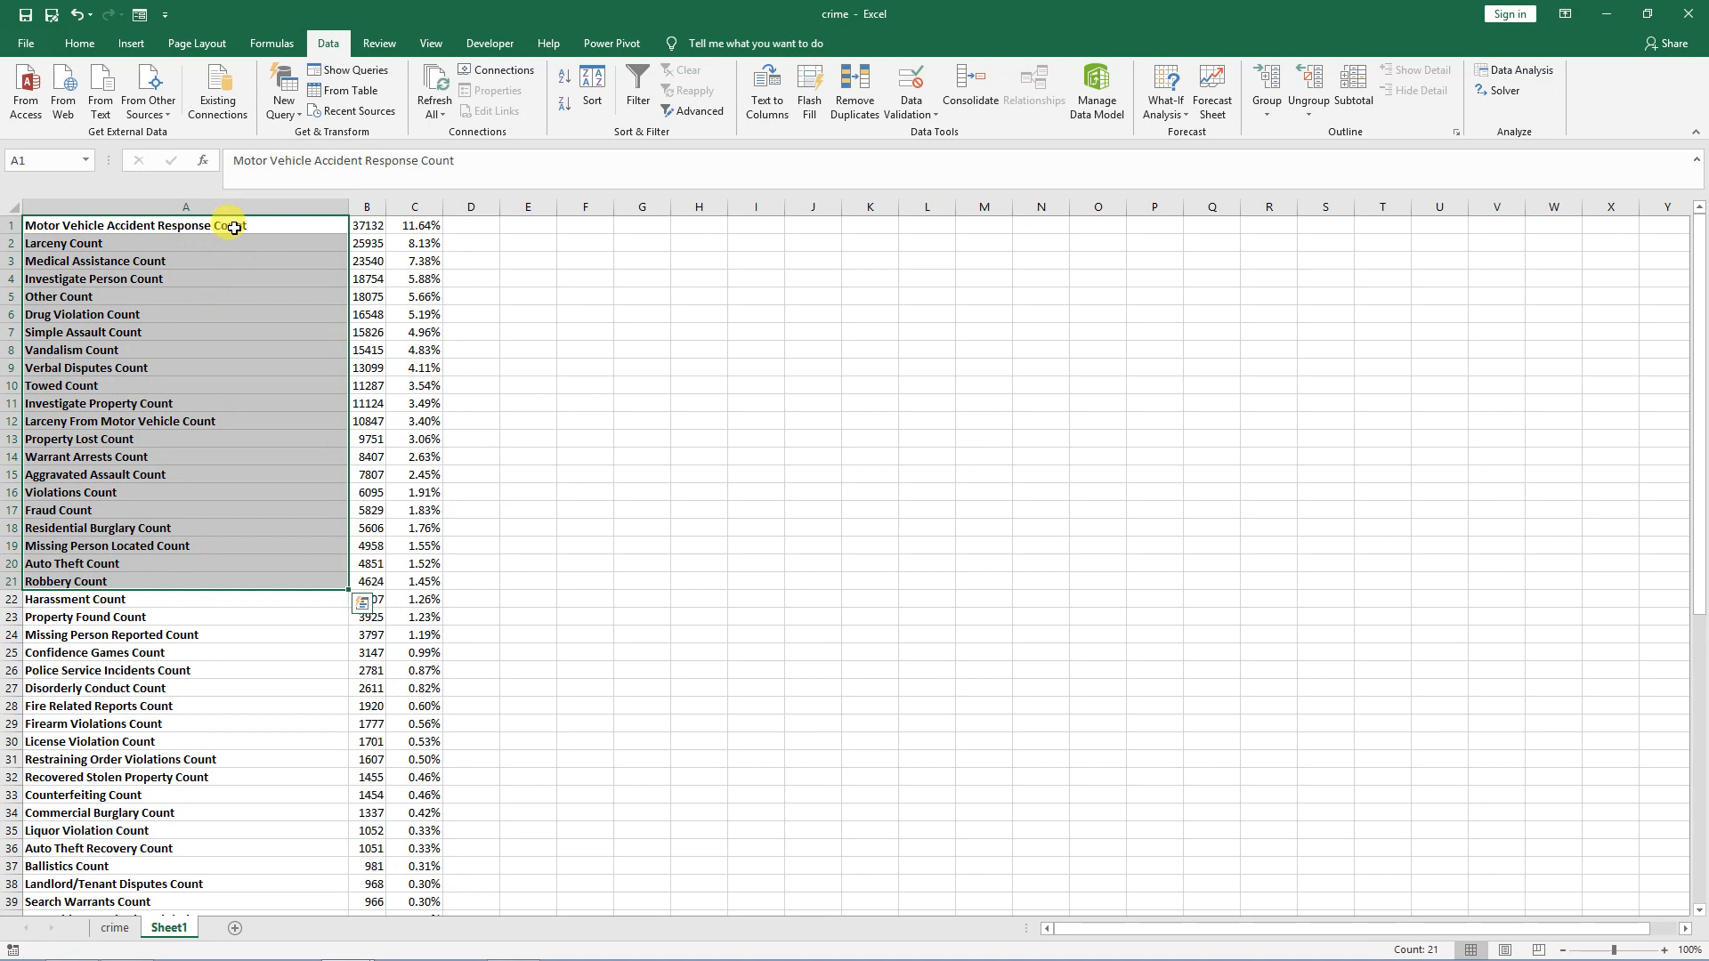
left_click(233, 228)
key("ctrl+shift+Down")
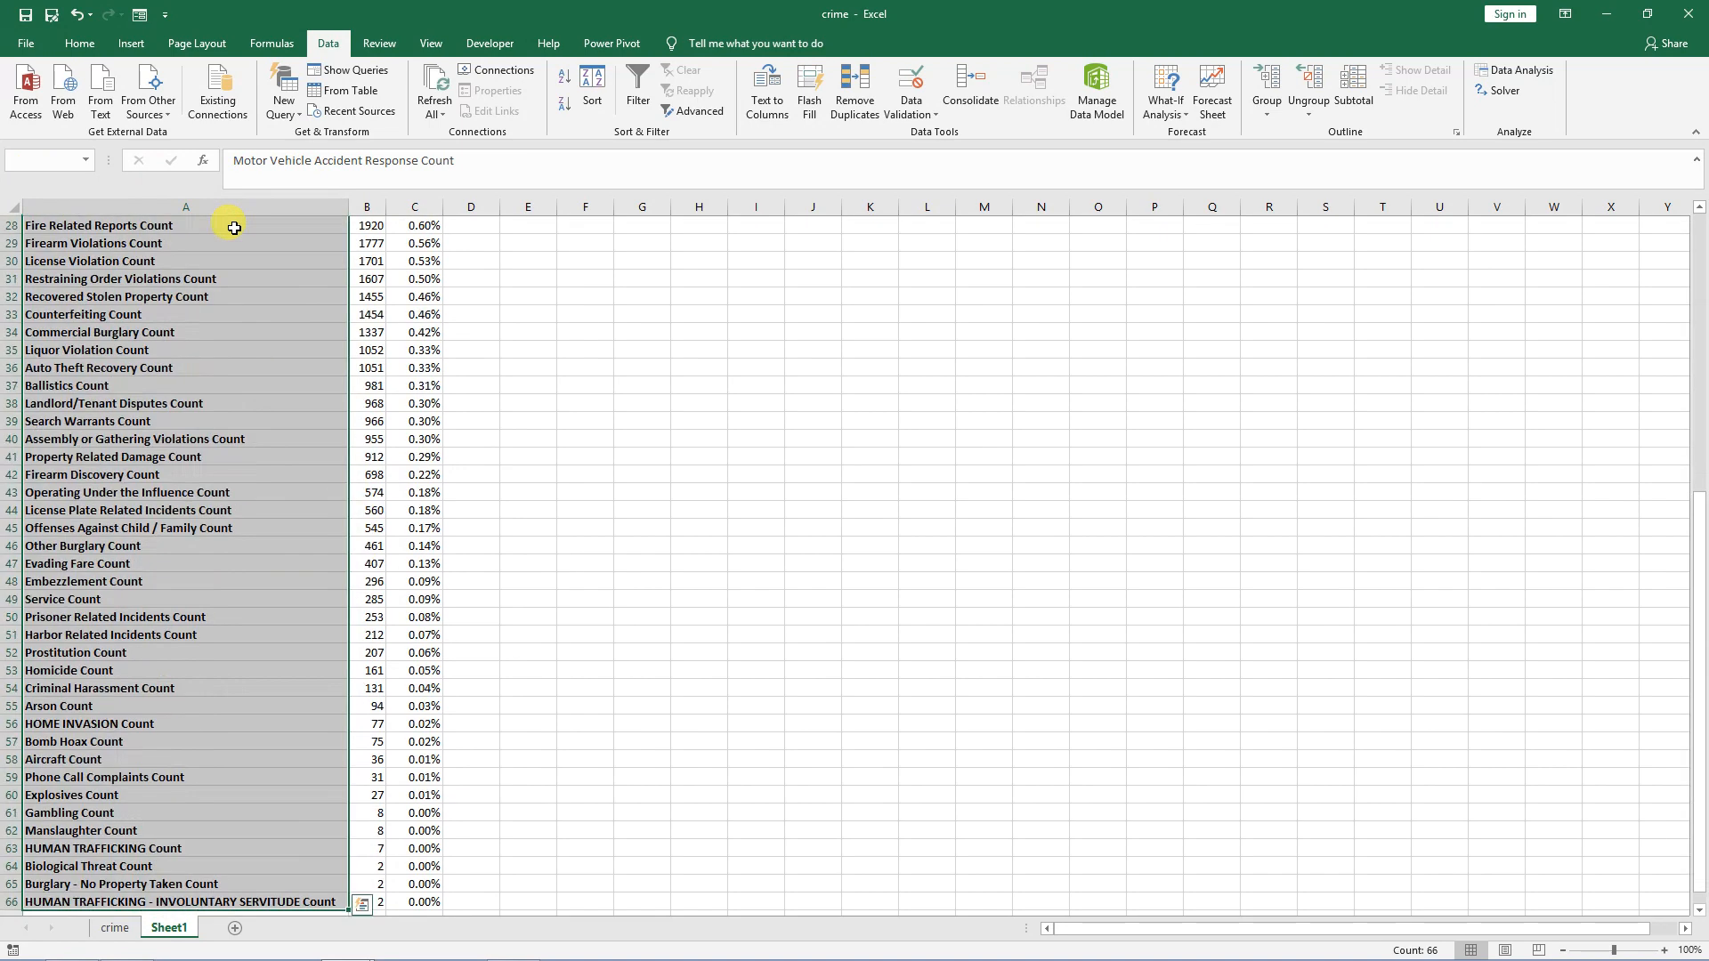
left_click(79, 42)
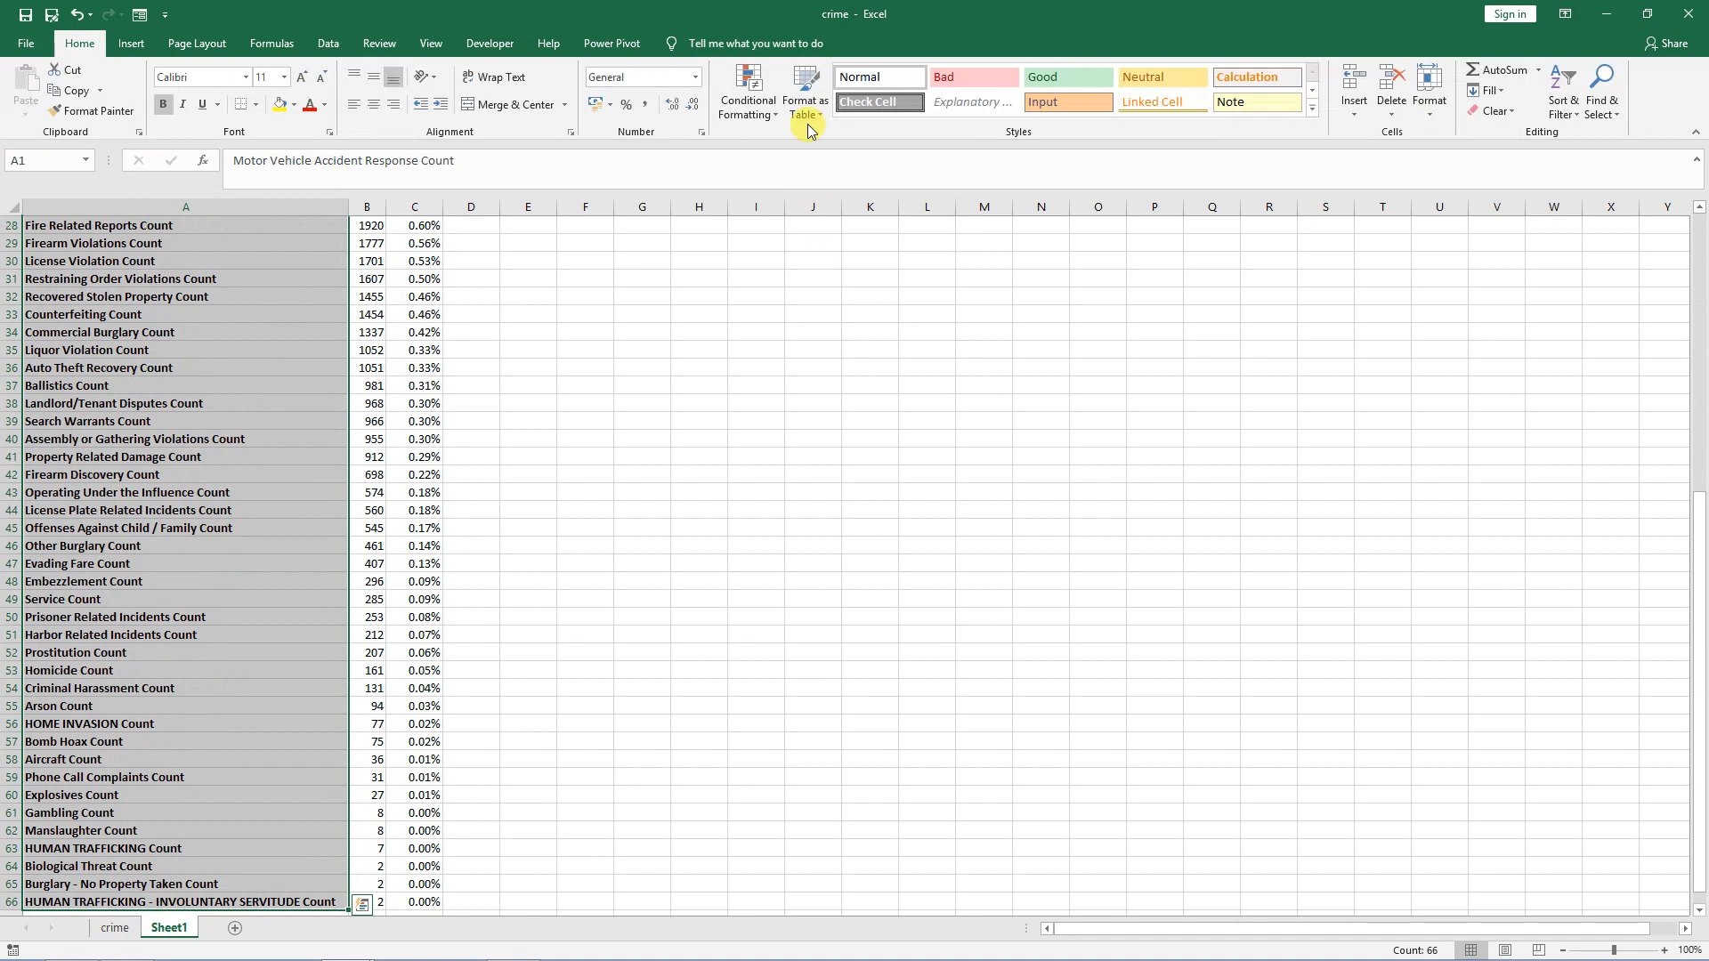
left_click(1613, 95)
left_click(1634, 156)
left_click(743, 570)
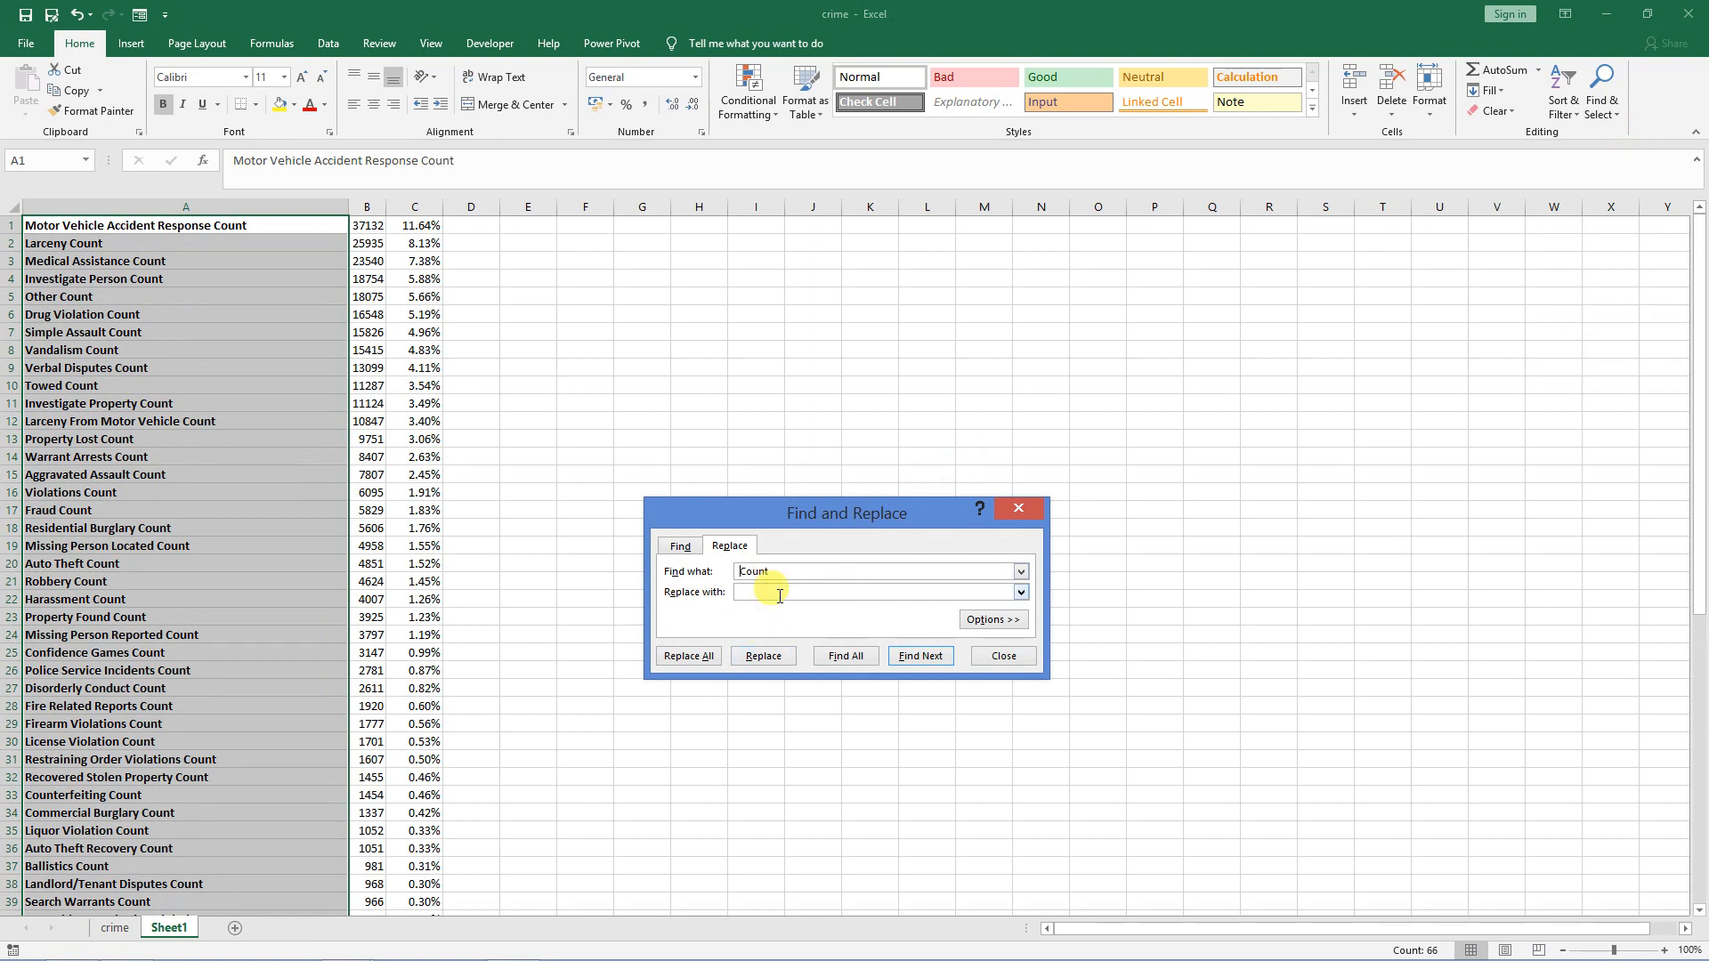
left_click(708, 661)
left_click(868, 546)
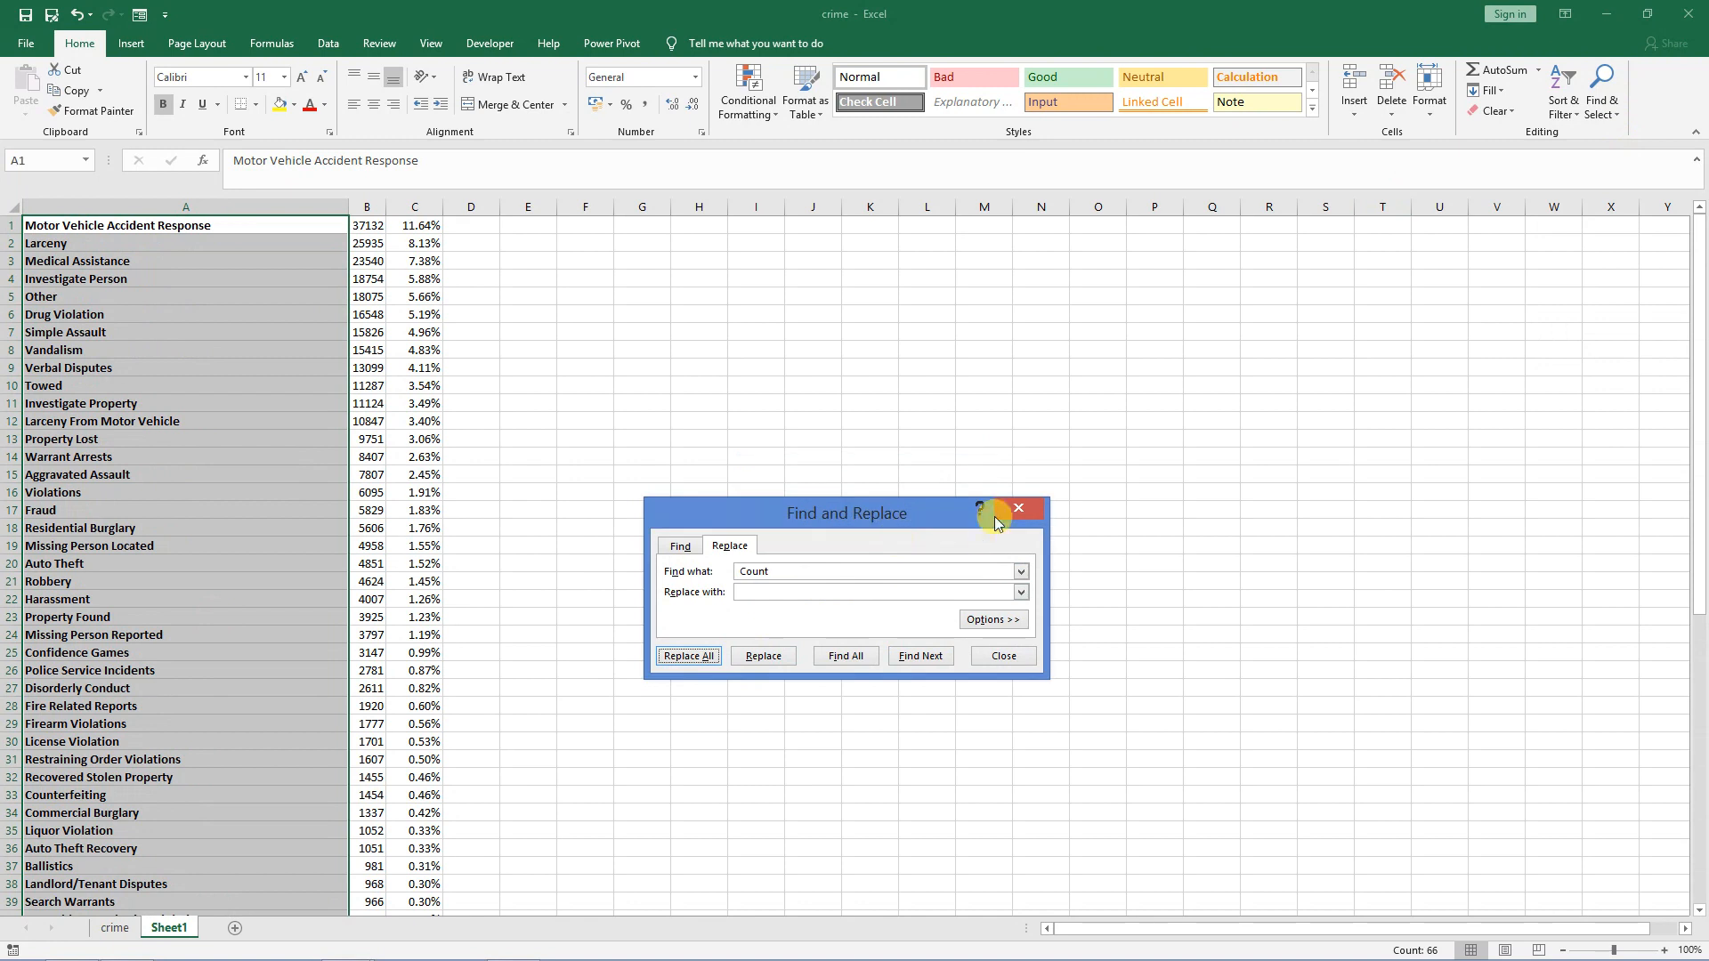
left_click(1016, 508)
left_click(118, 373)
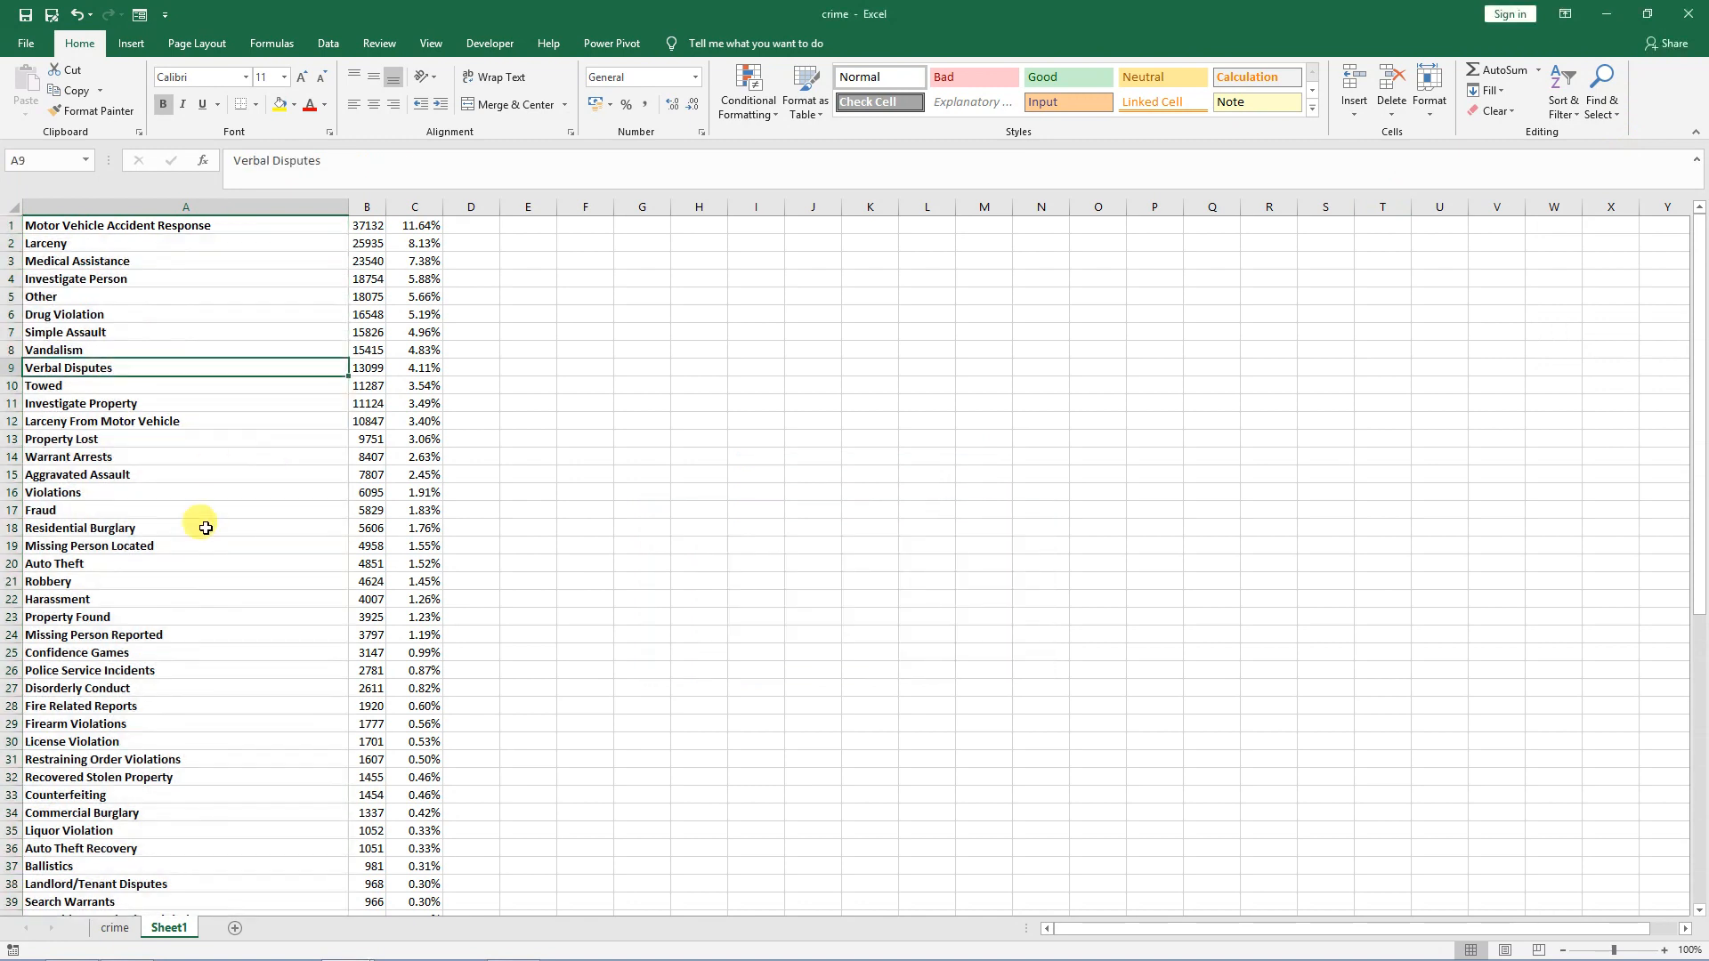
Review the cleaned offense labels, counts and percentages from row 1 down to row 66.
left_click(248, 230)
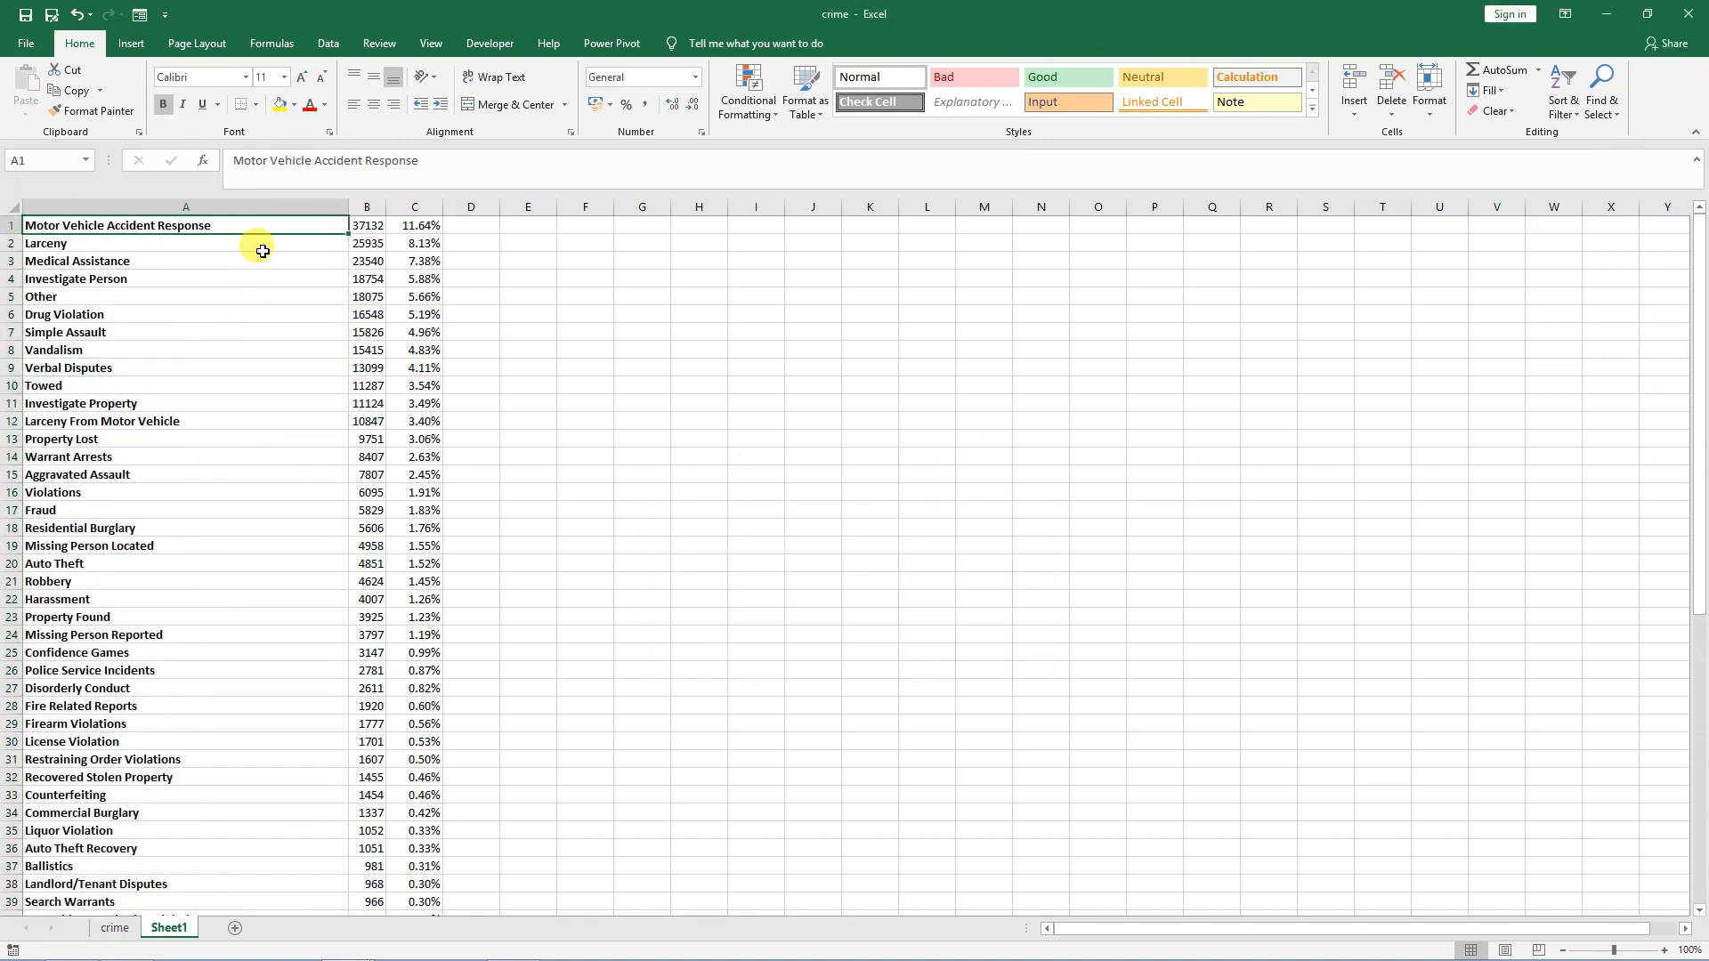
scroll(203, 752, "down", 17)
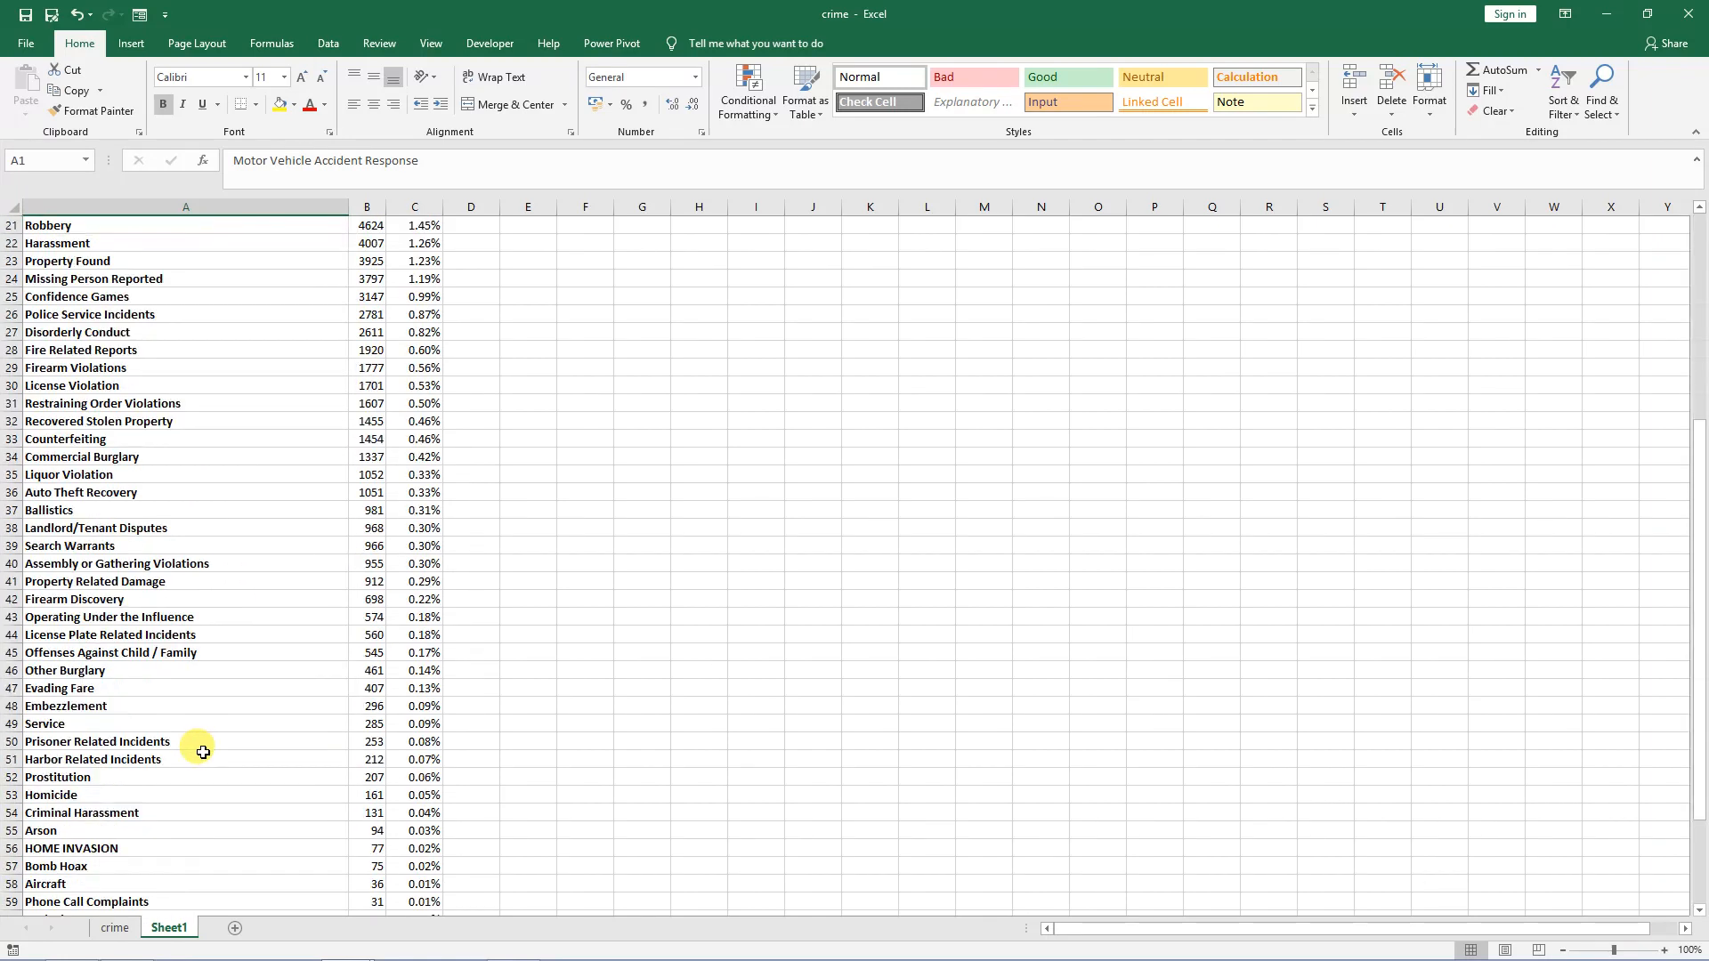
scroll(211, 645, "up", 13)
scroll(211, 645, "up", 4)
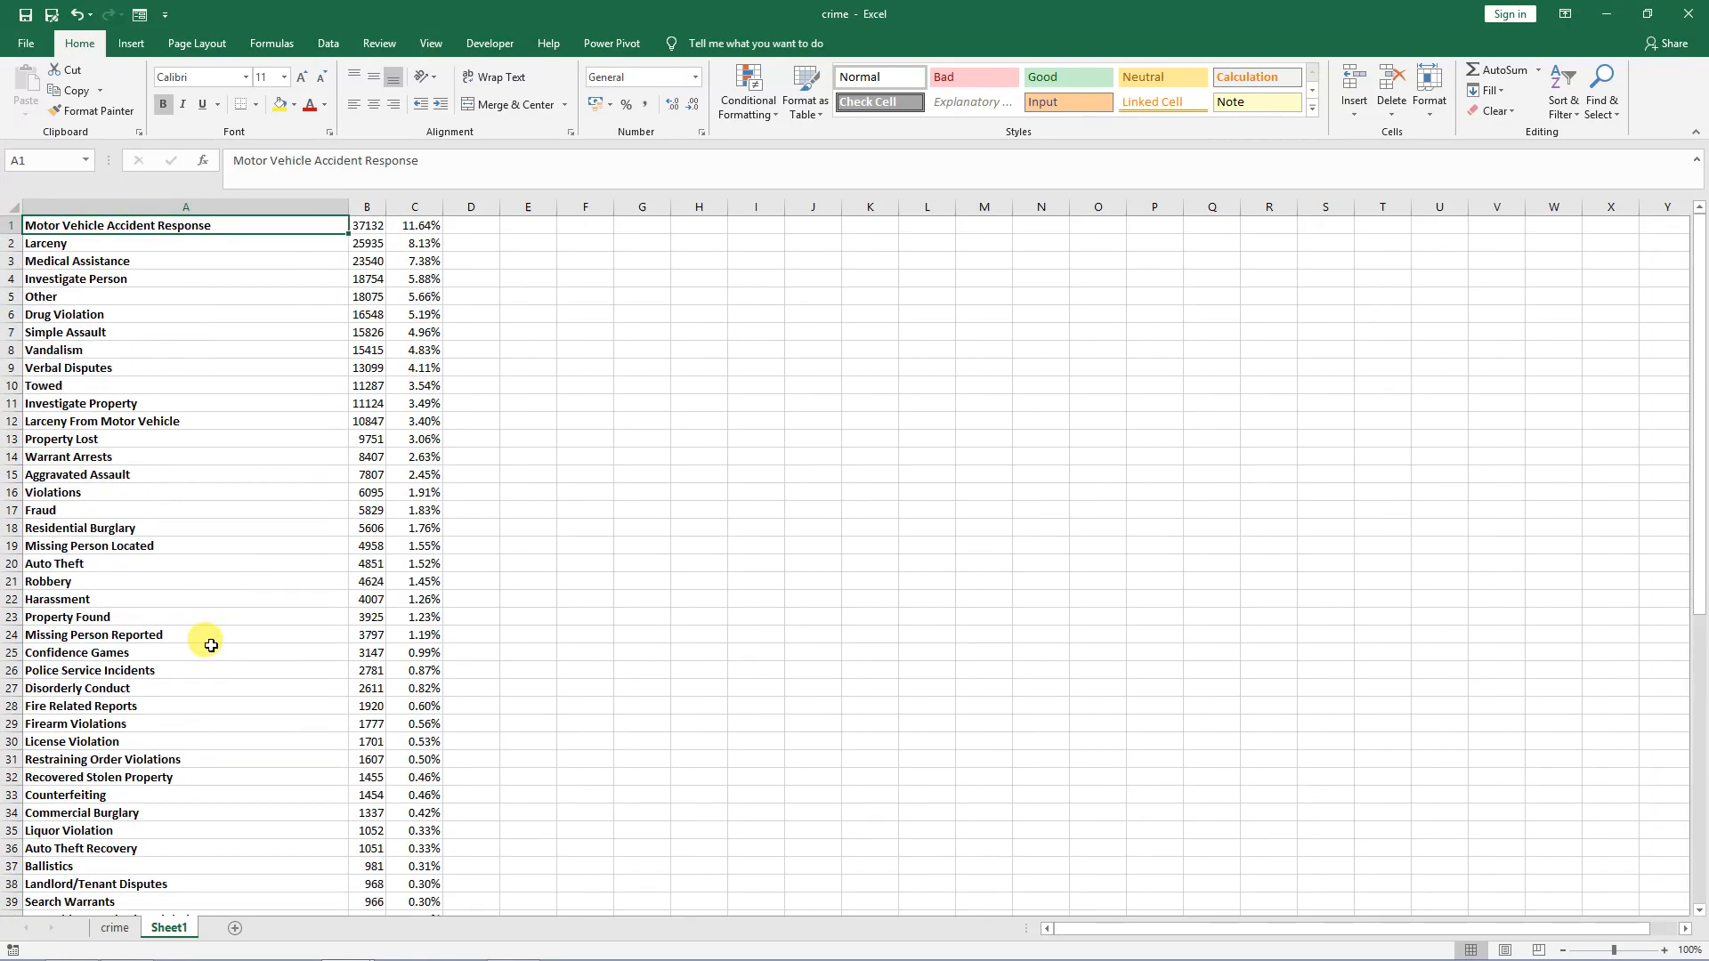
scroll(211, 646, "down", 10)
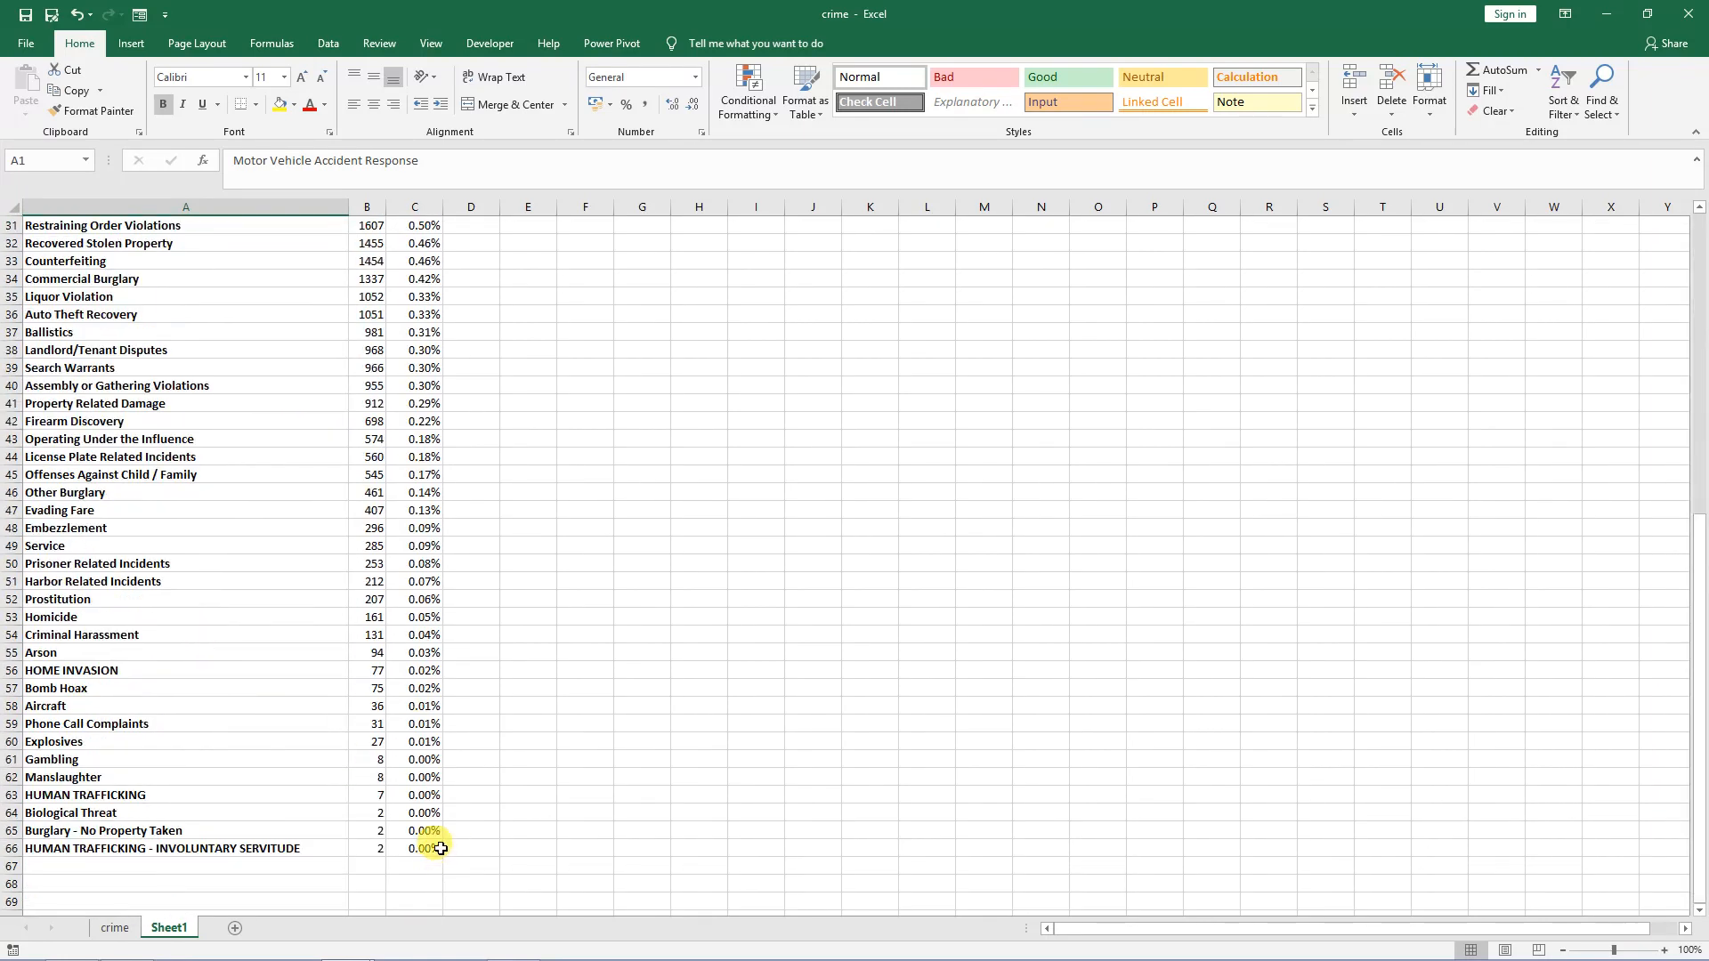
scroll(152, 755, "up", 10)
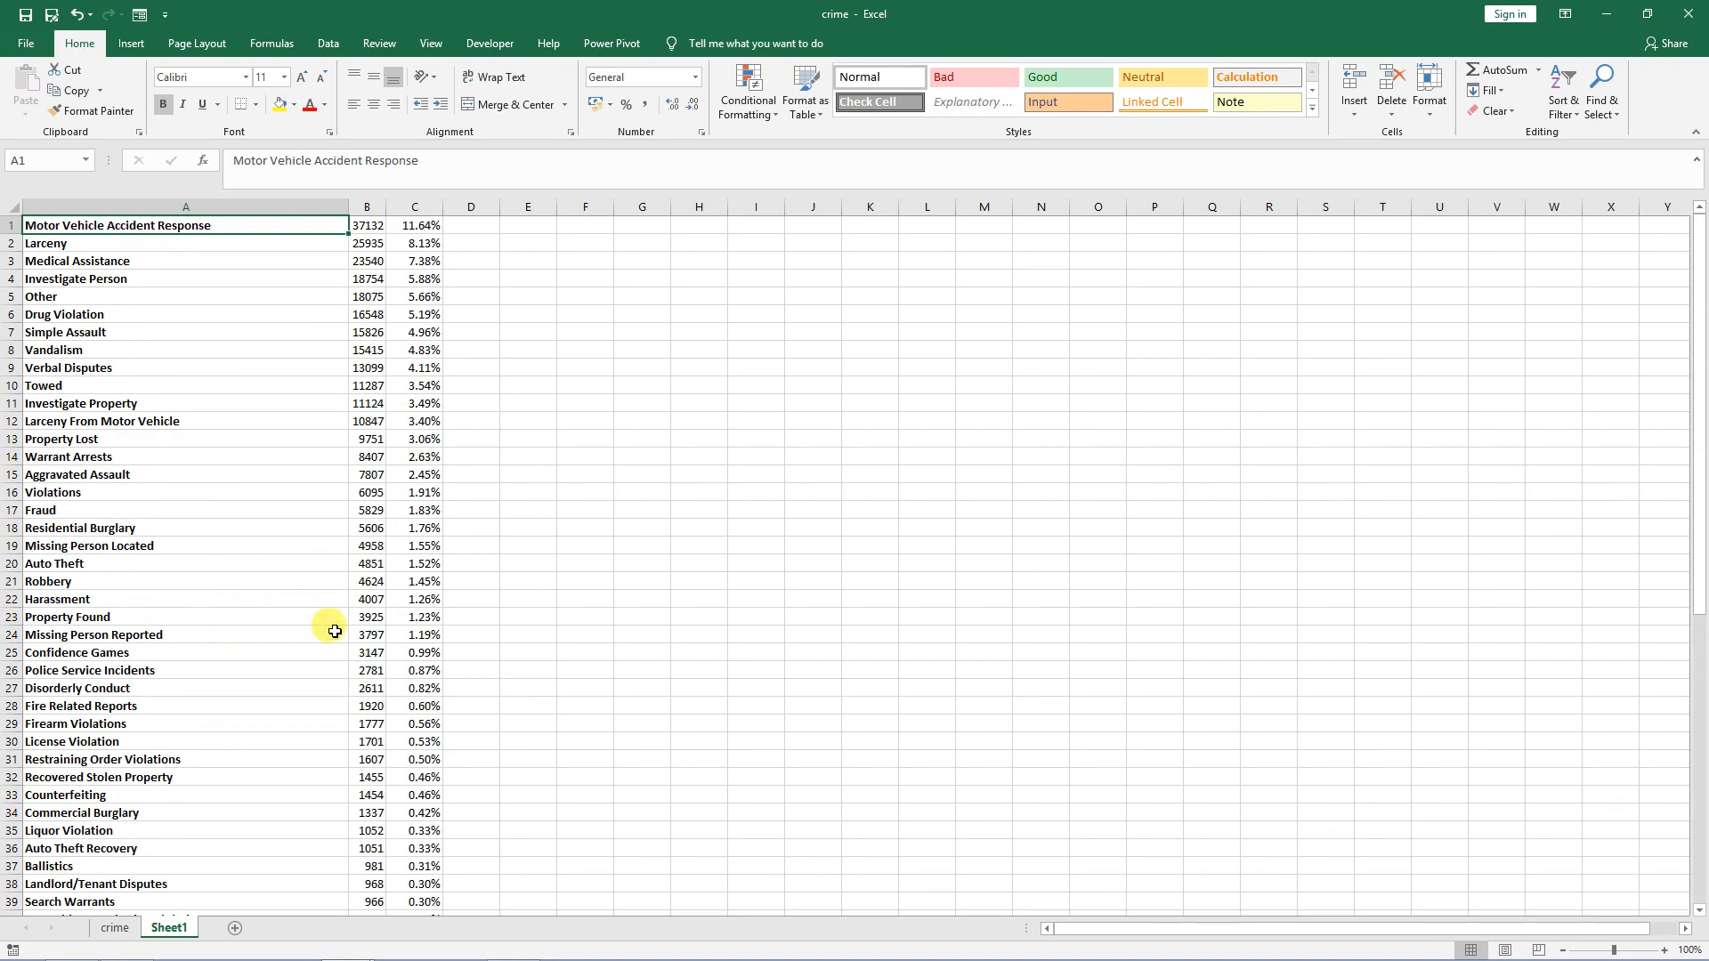
mouse_move(595, 954)
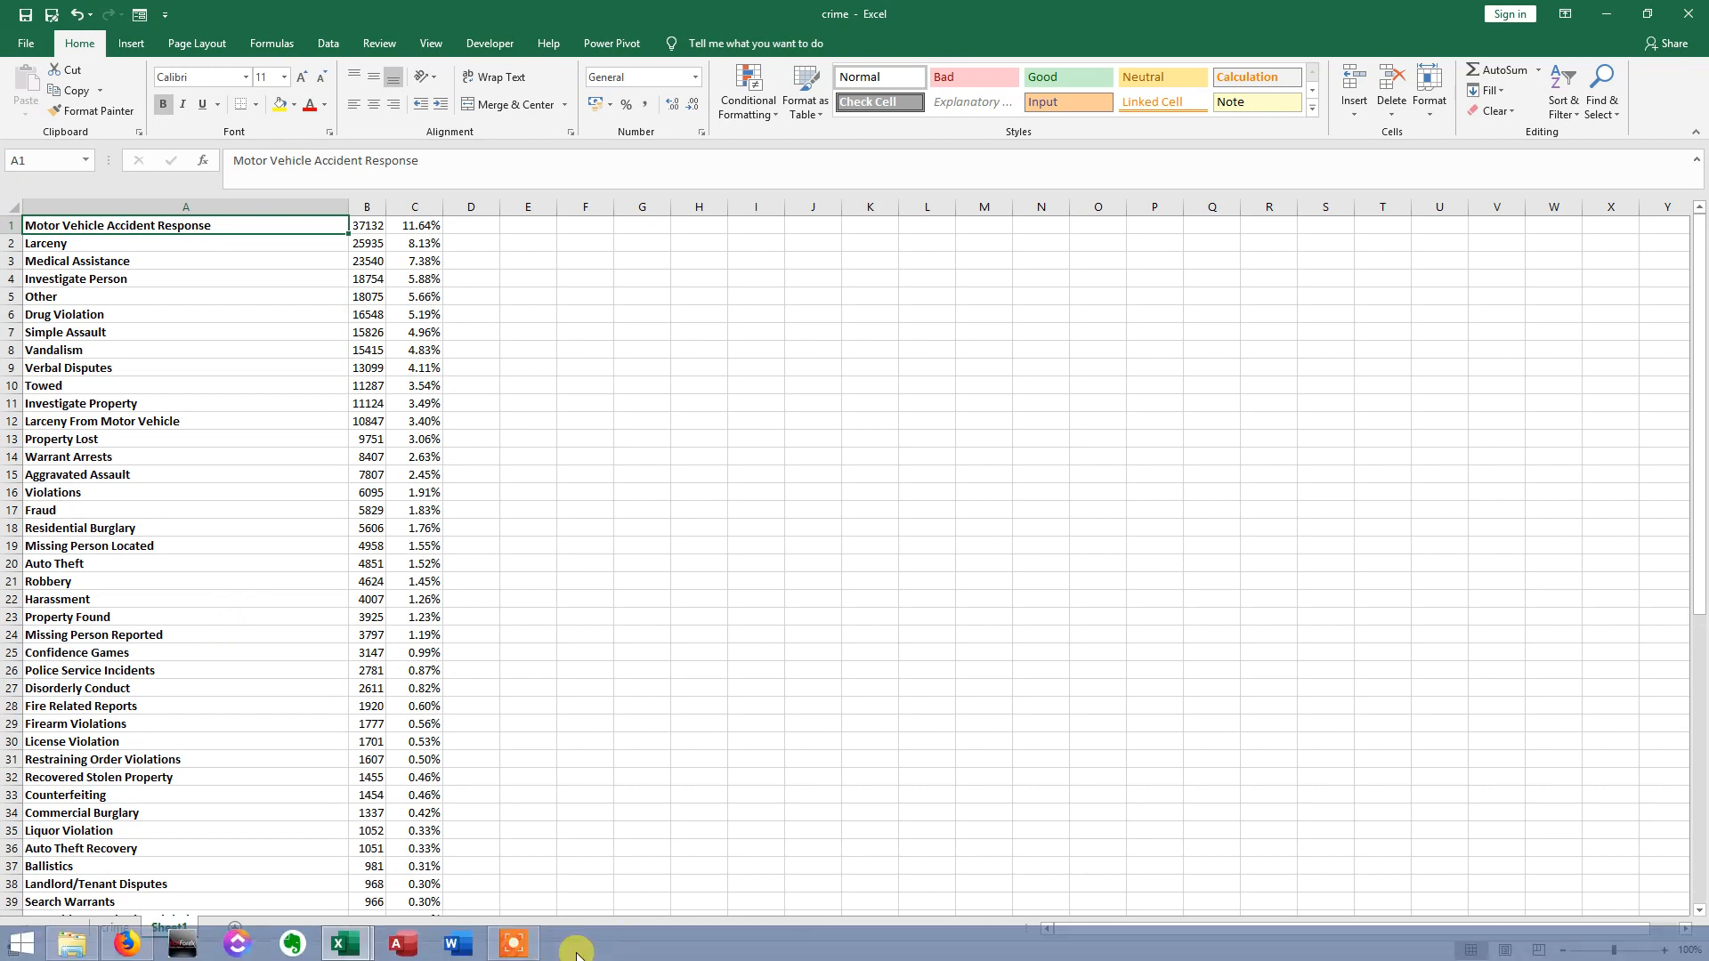